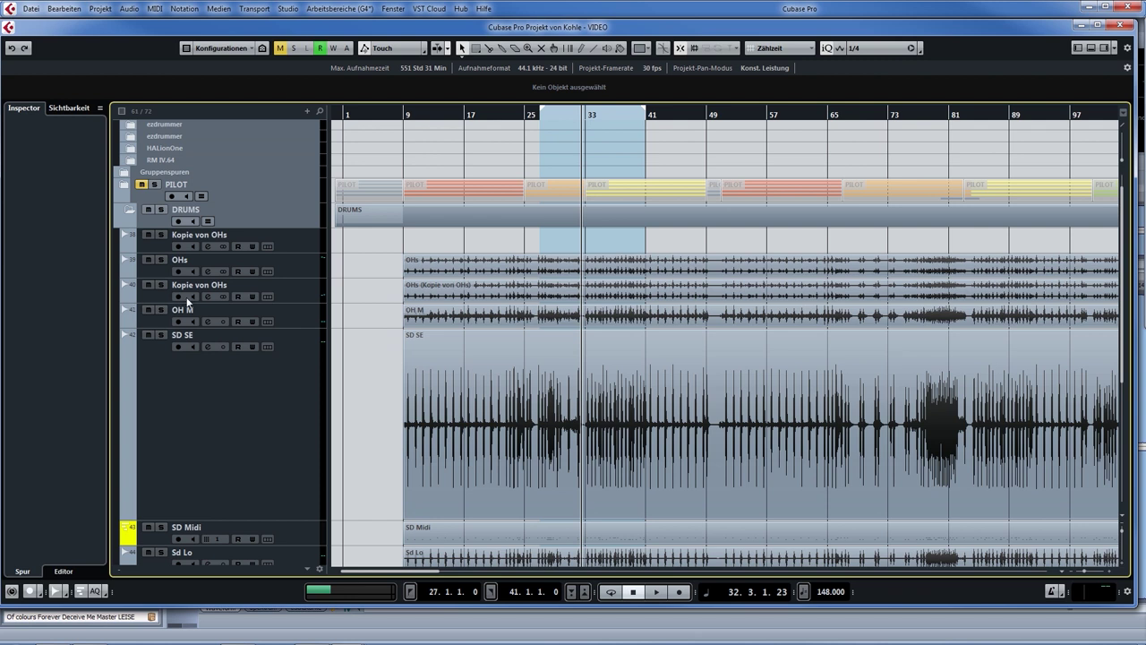
Step: Solo the OHs overhead track and listen to it on its own from around bar 13
left_click(158, 279)
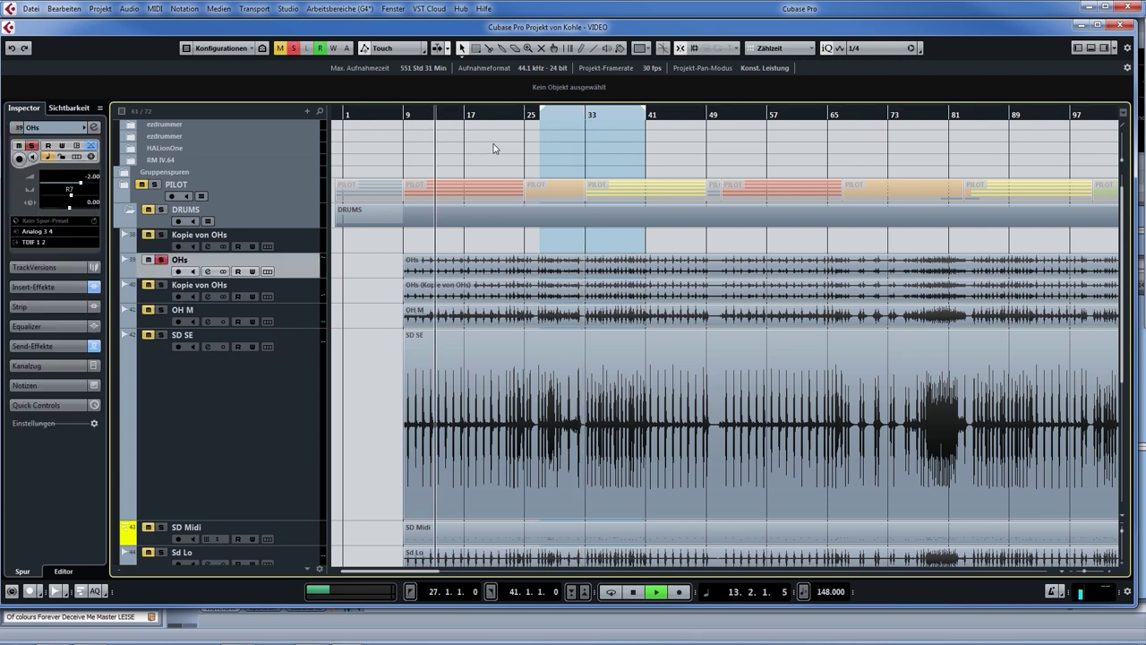
key("h")
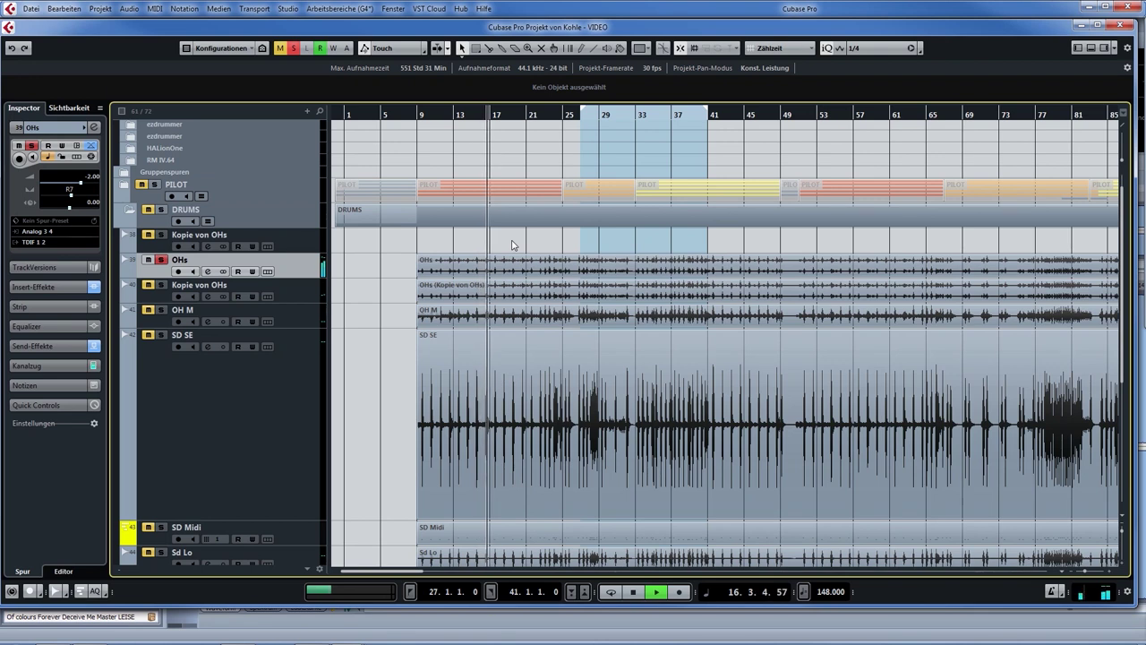
key("space")
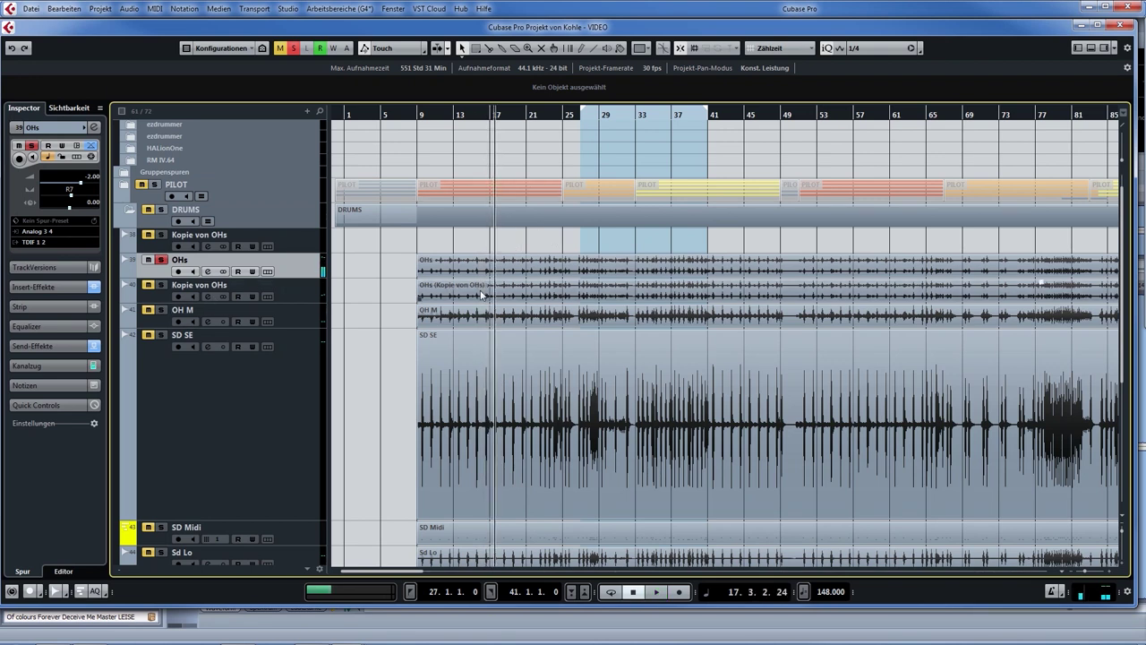
Step: Listen to the Kopie von OHs track below OHs in solo, without the original overheads
left_click(539, 292)
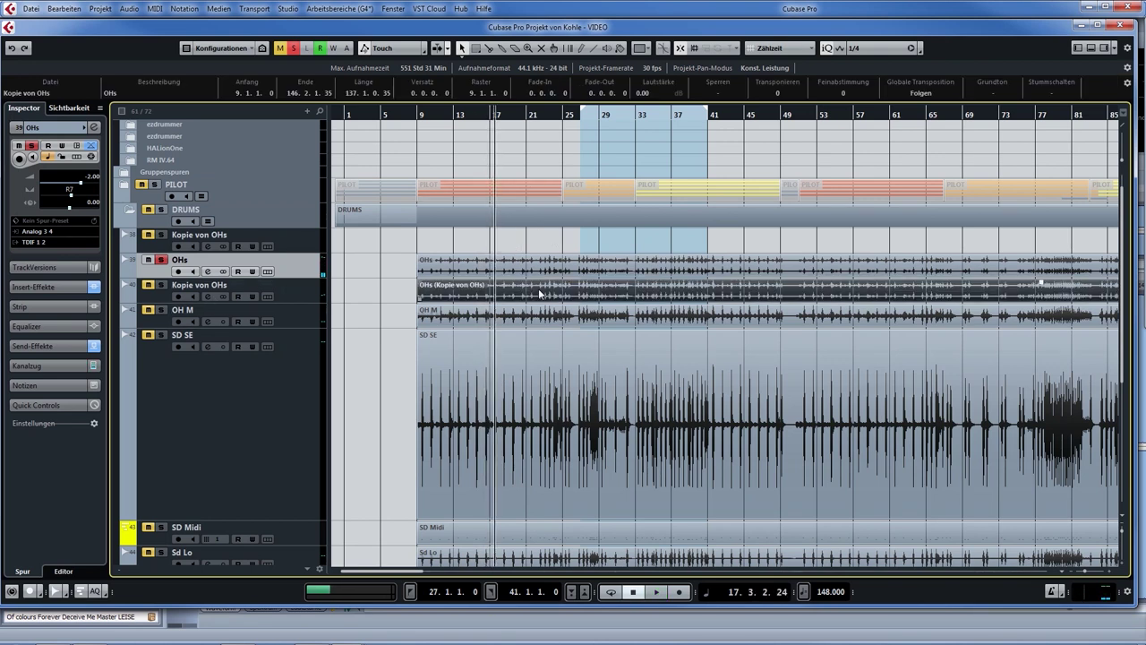
left_click(162, 296)
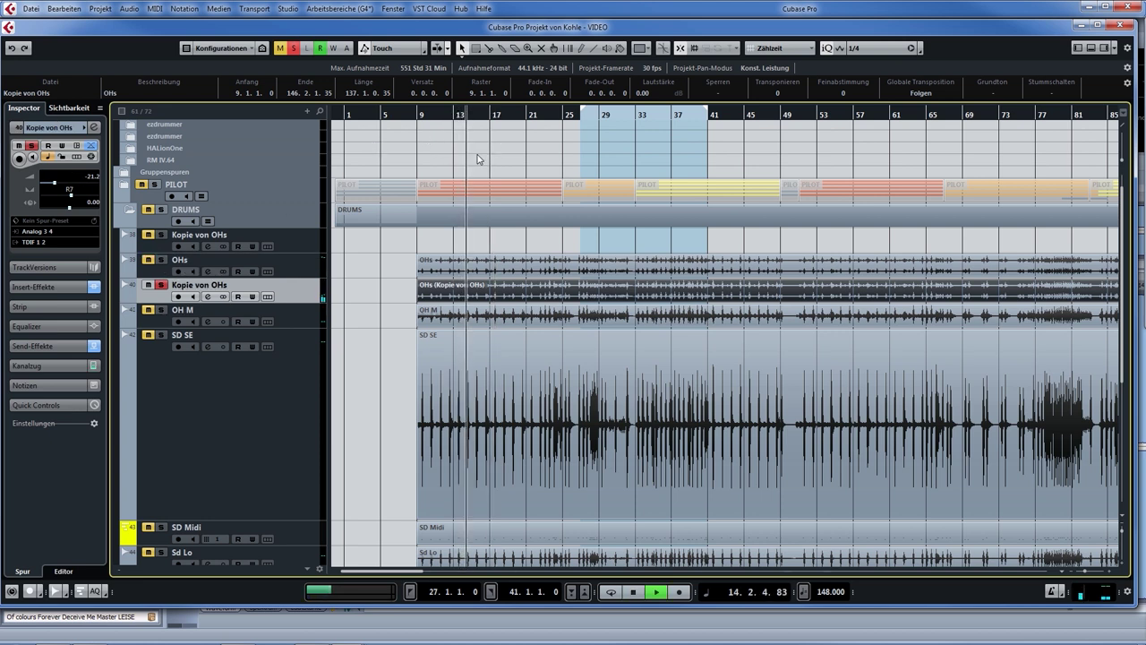
key("space")
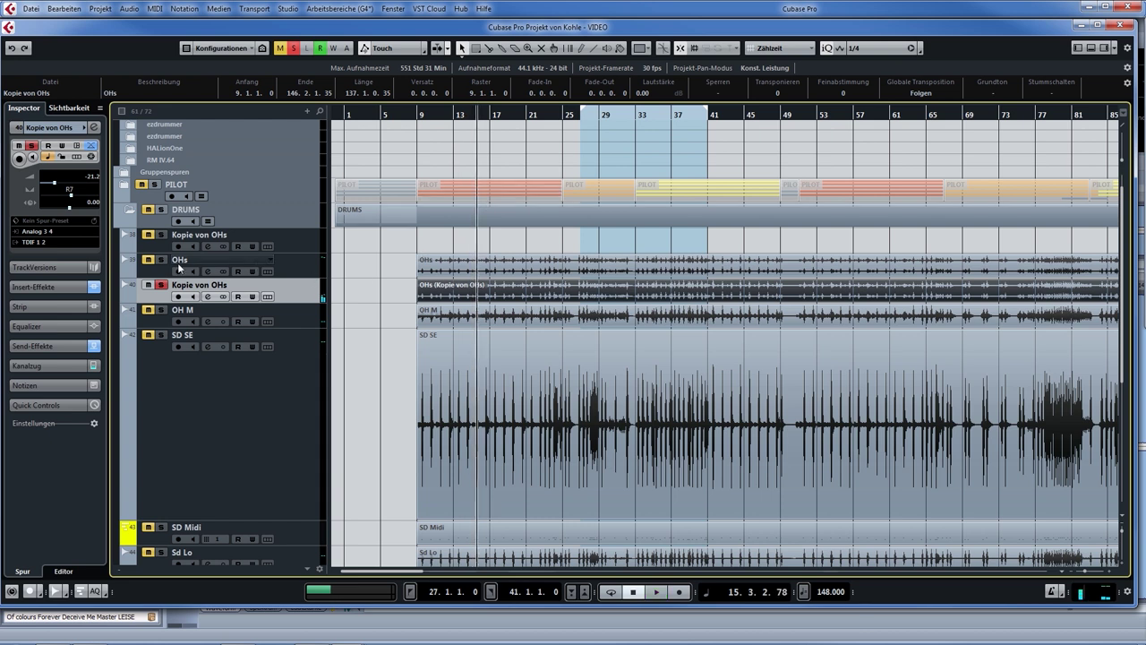
Step: Add the OHs track to the soloed Kopie von OHs and listen to both together
left_click(164, 265)
key("KP_Subtract")
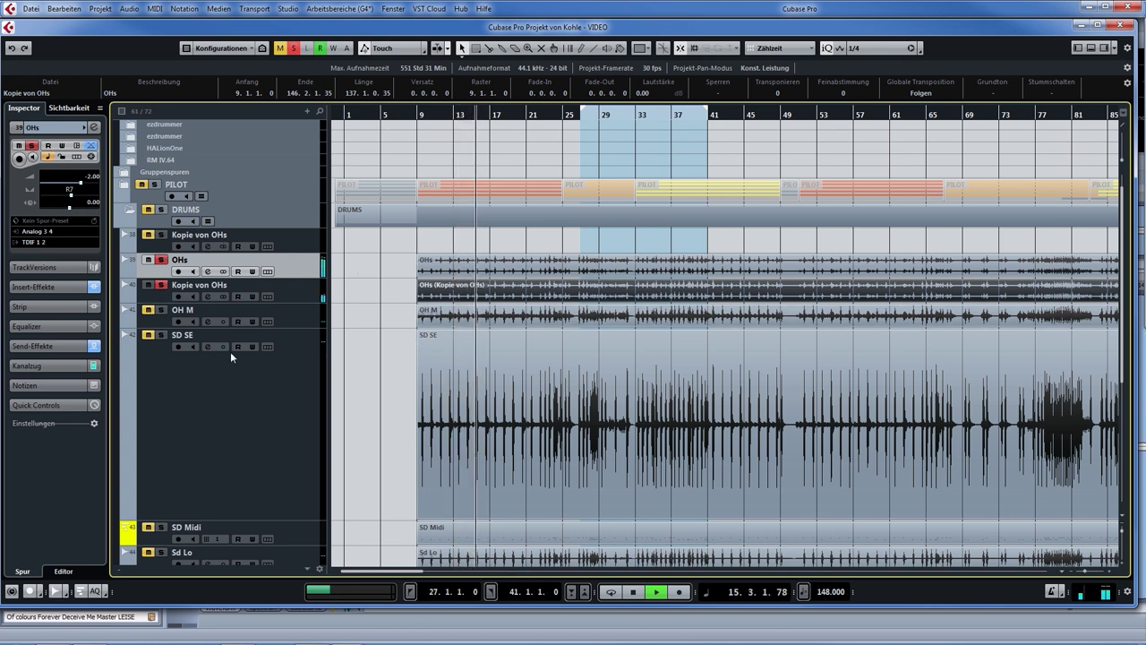
key("space")
Step: Add the OH M and SD SE tracks to the solo and listen to them with the overheads
key("Down")
key("Down")
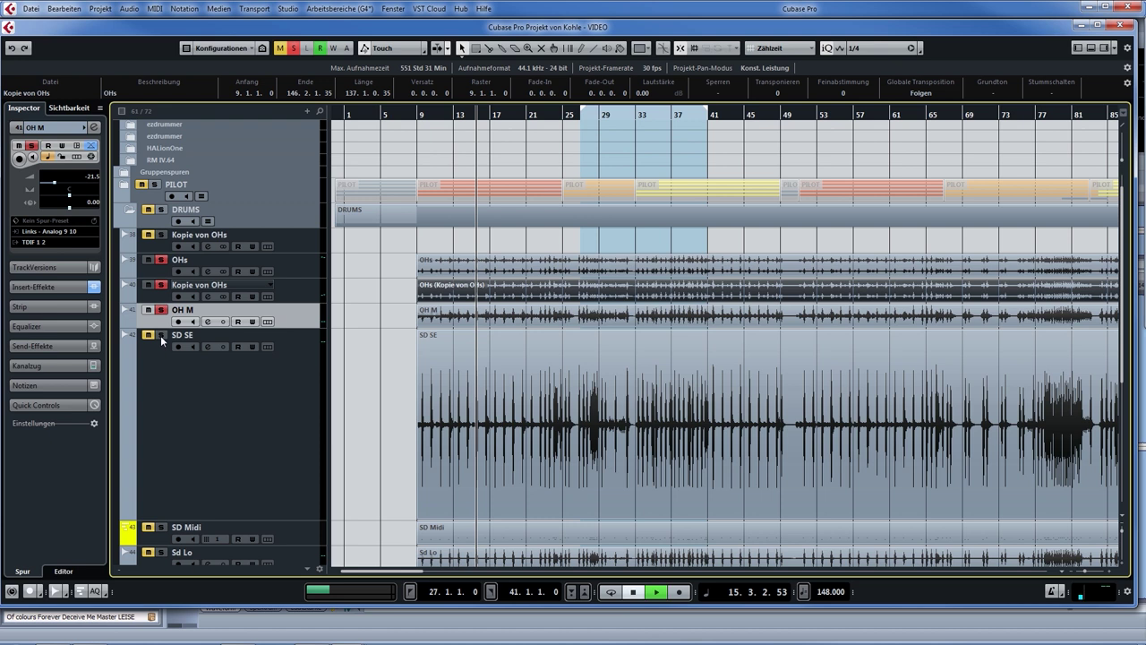
left_click(162, 337)
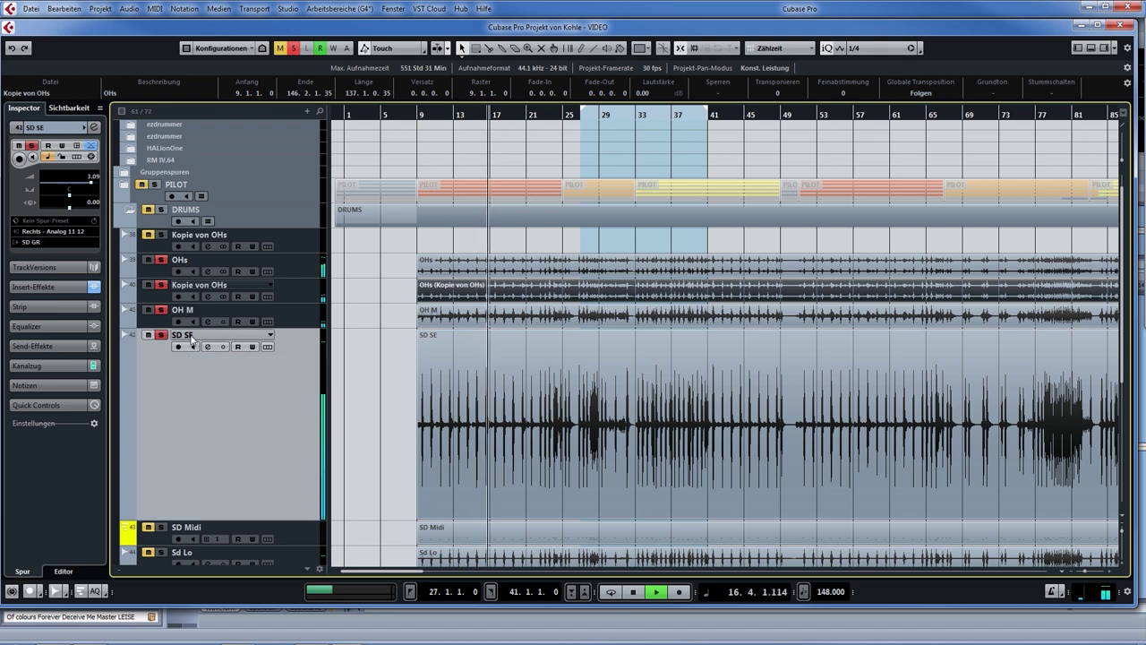
scroll(345, 287, "down", 3)
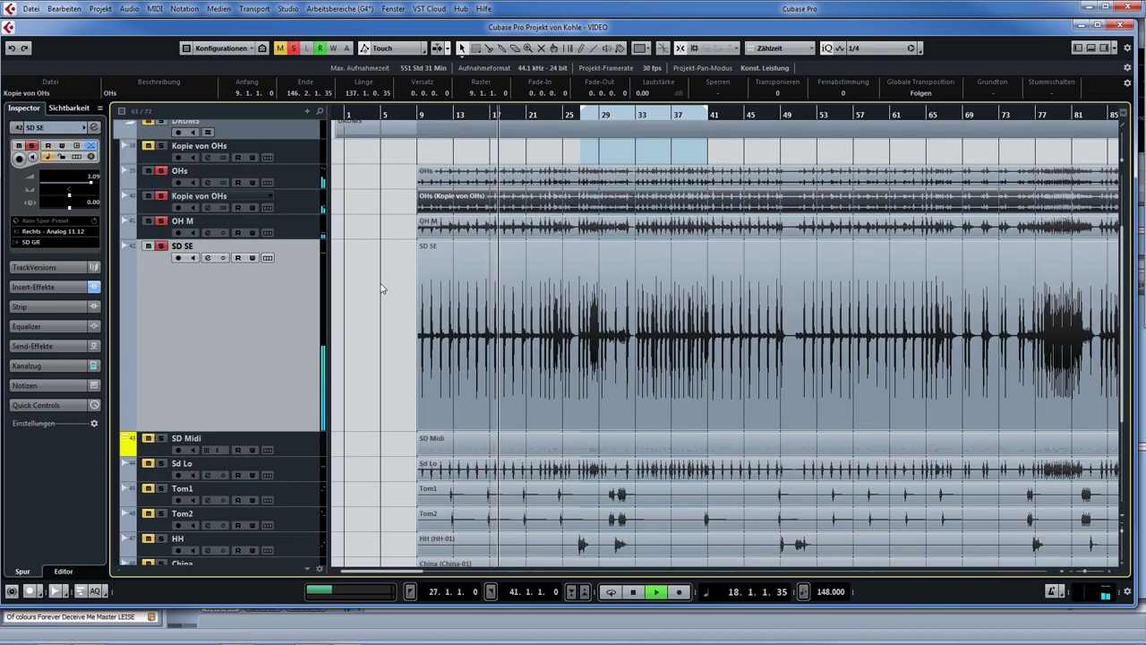
key("space")
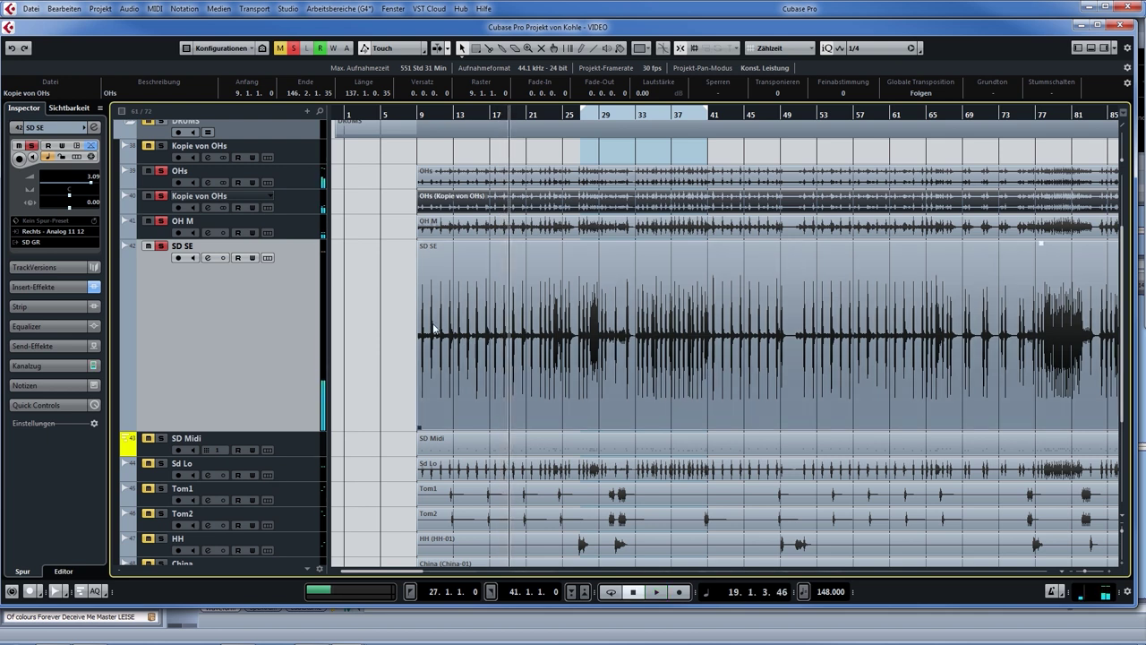
Step: Add the Sd Lo snare track to the soloed drums and play back the combination
left_click(162, 465)
key("space")
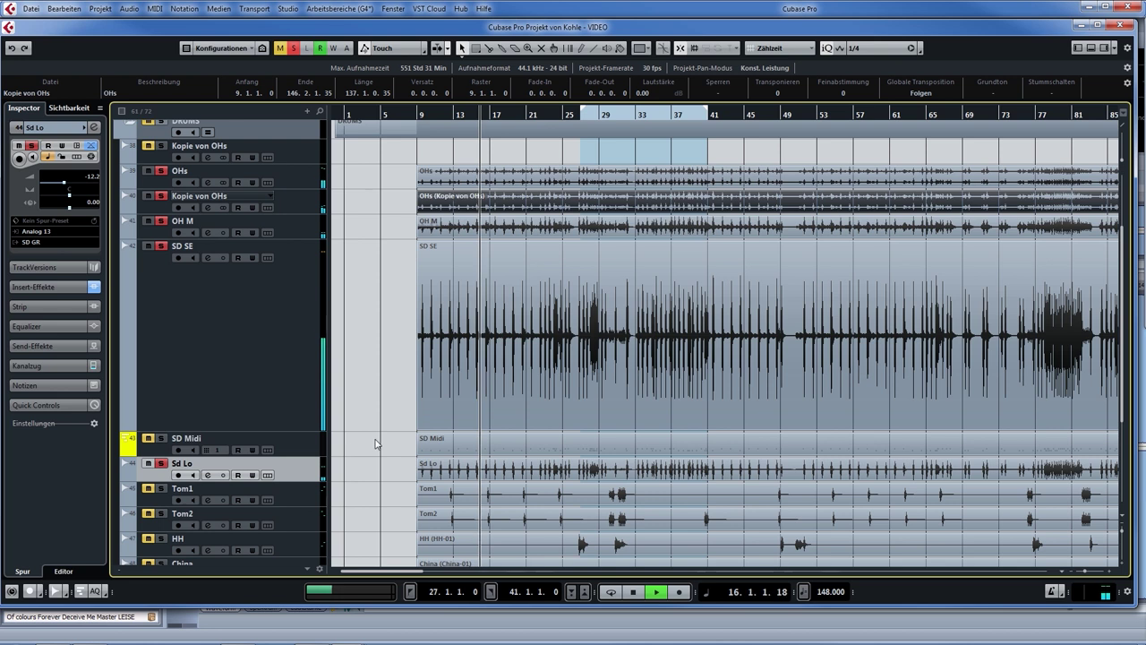
scroll(498, 418, "down", 3)
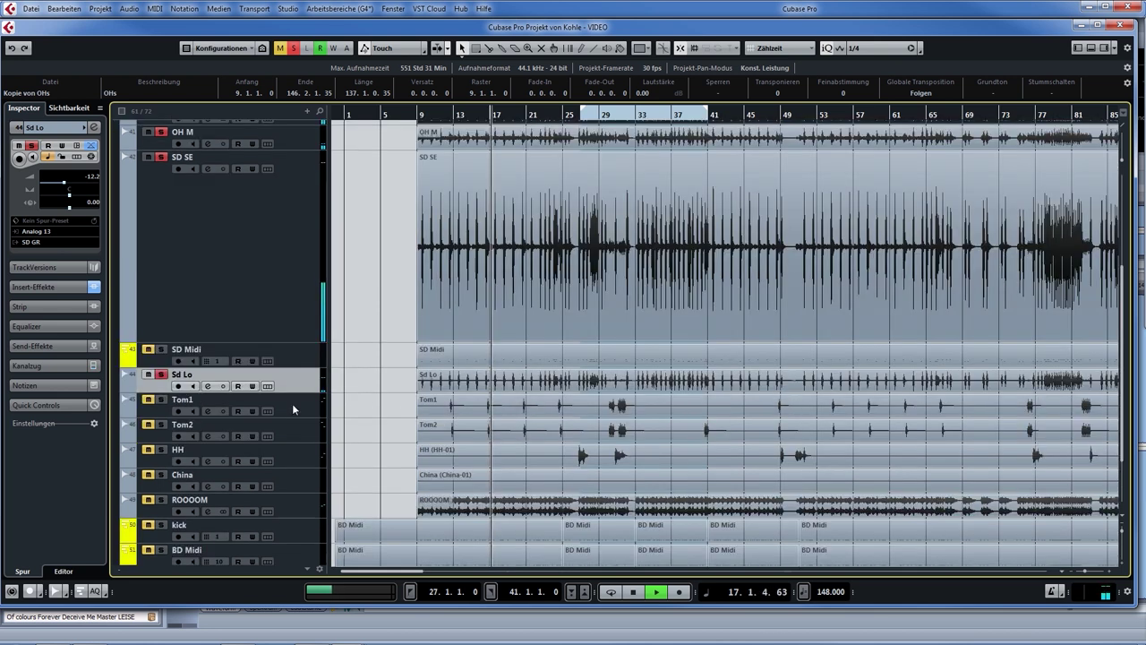
key("space")
Step: Solo Tom1 and Tom2 as well and listen to the drums through the tom fill around bar 31
left_click(161, 401)
left_click(161, 426)
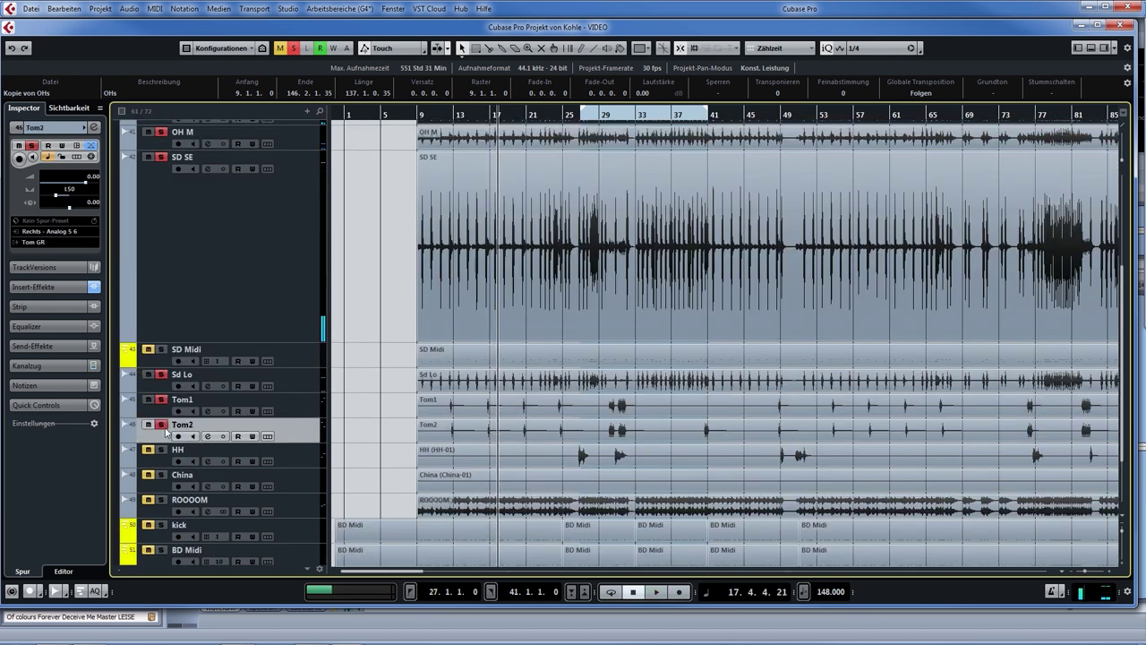
key("space")
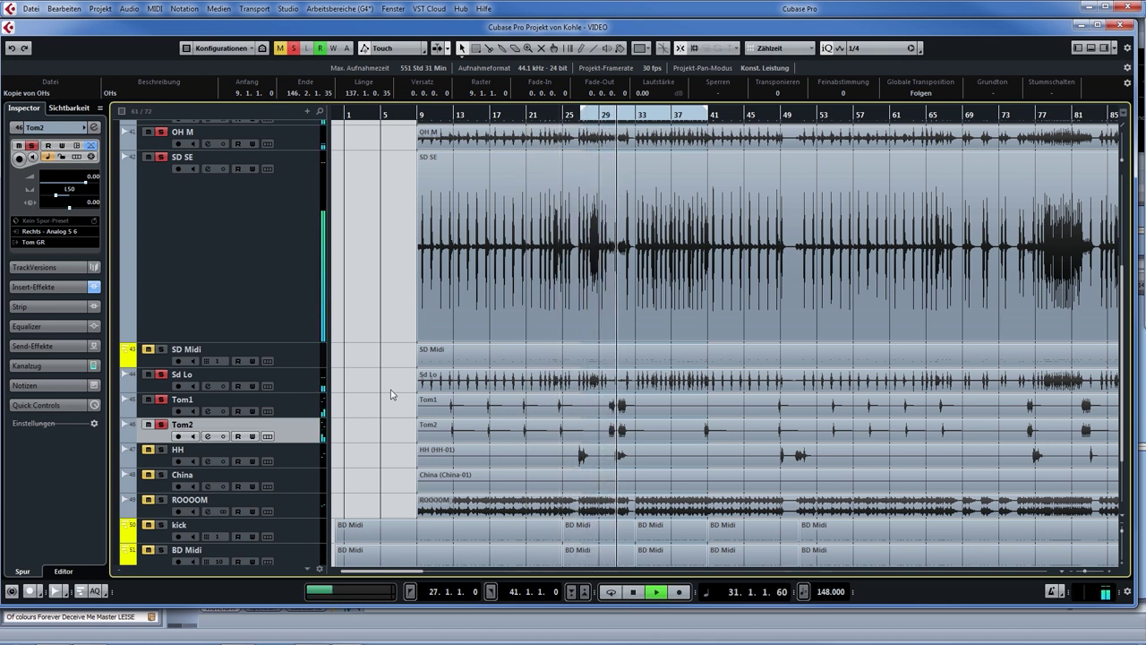
key("space")
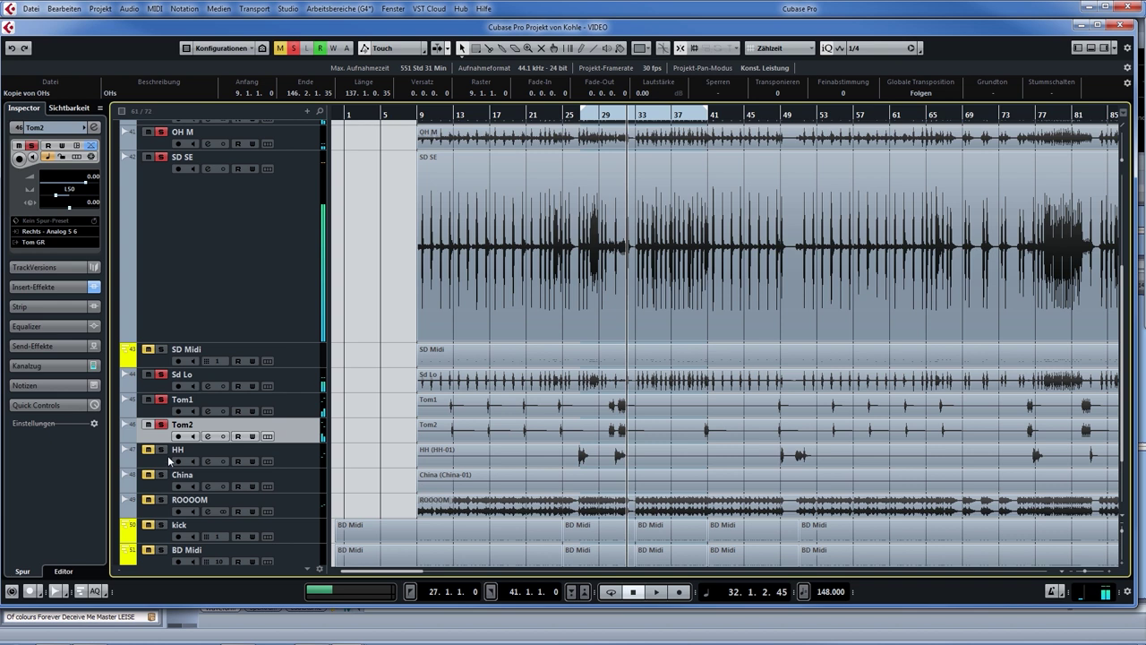
Step: Solo the HH and China tracks and audition the China cymbal from around bar 100 alone and within the mix
left_click(160, 452)
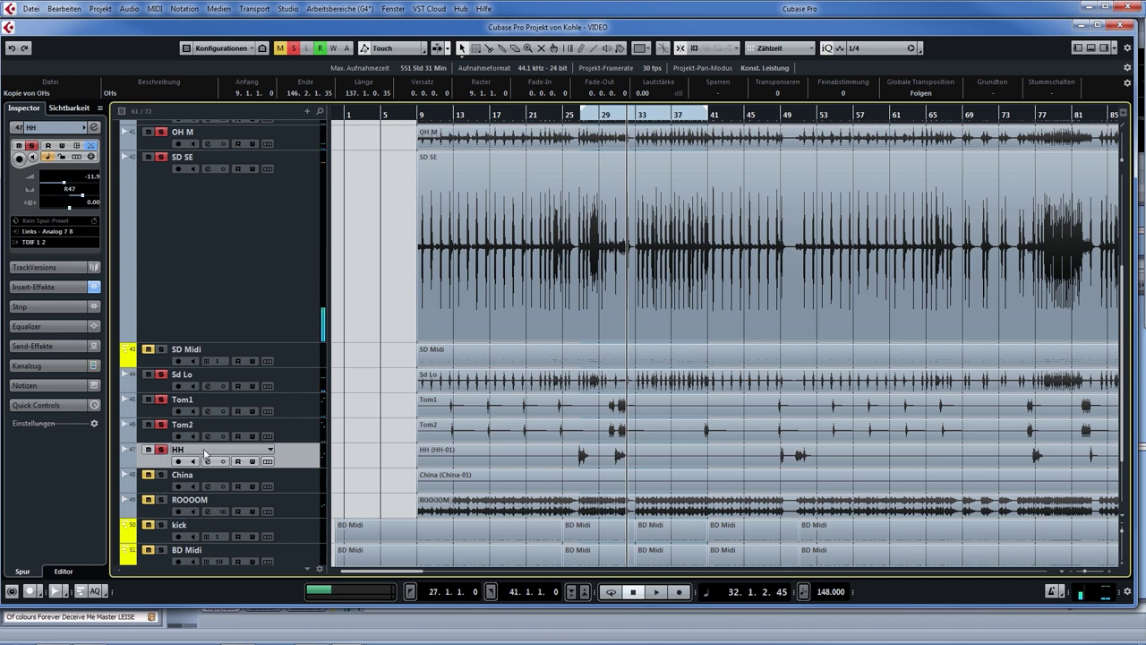
left_click(164, 478)
scroll(696, 406, "right", 8)
left_click(771, 120)
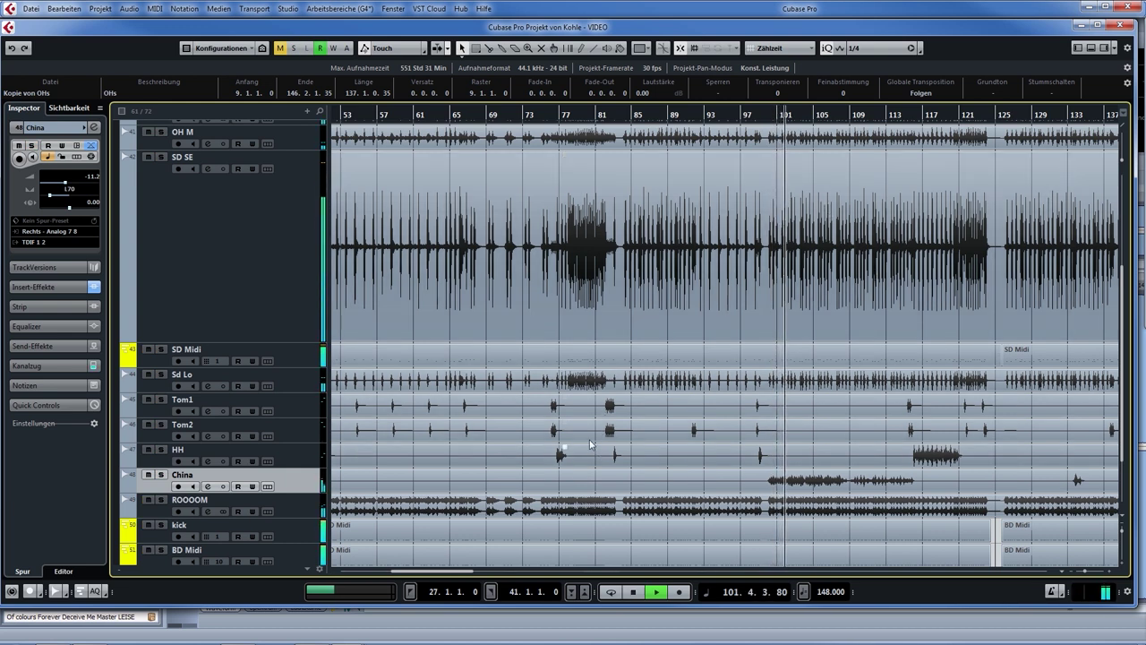
left_click(160, 475)
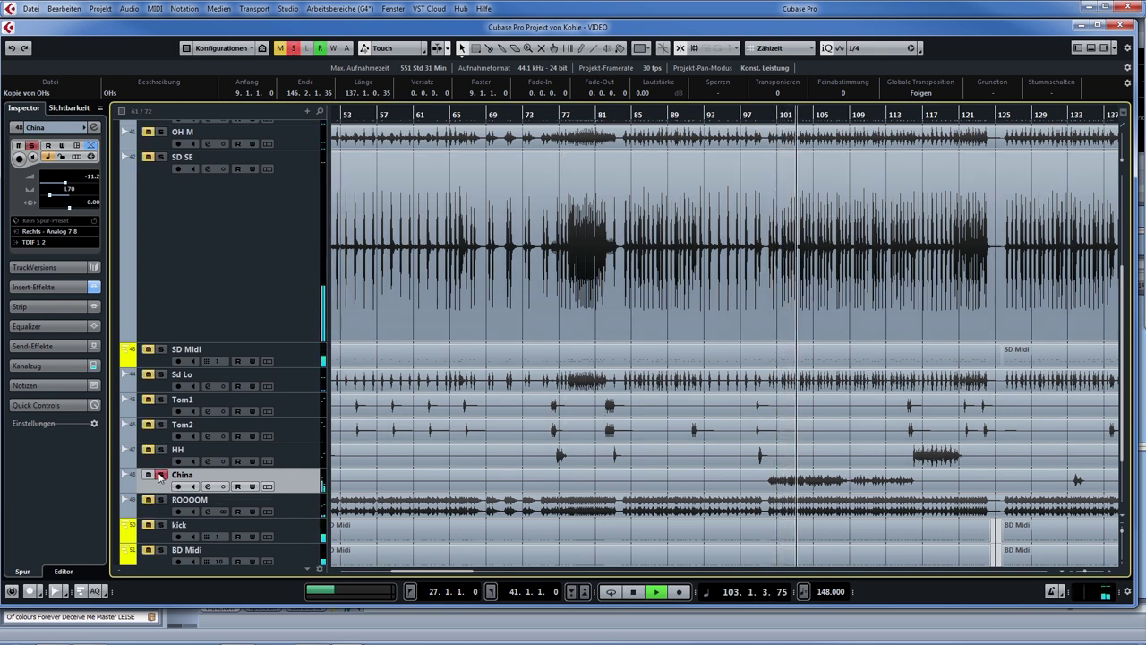
left_click(160, 475)
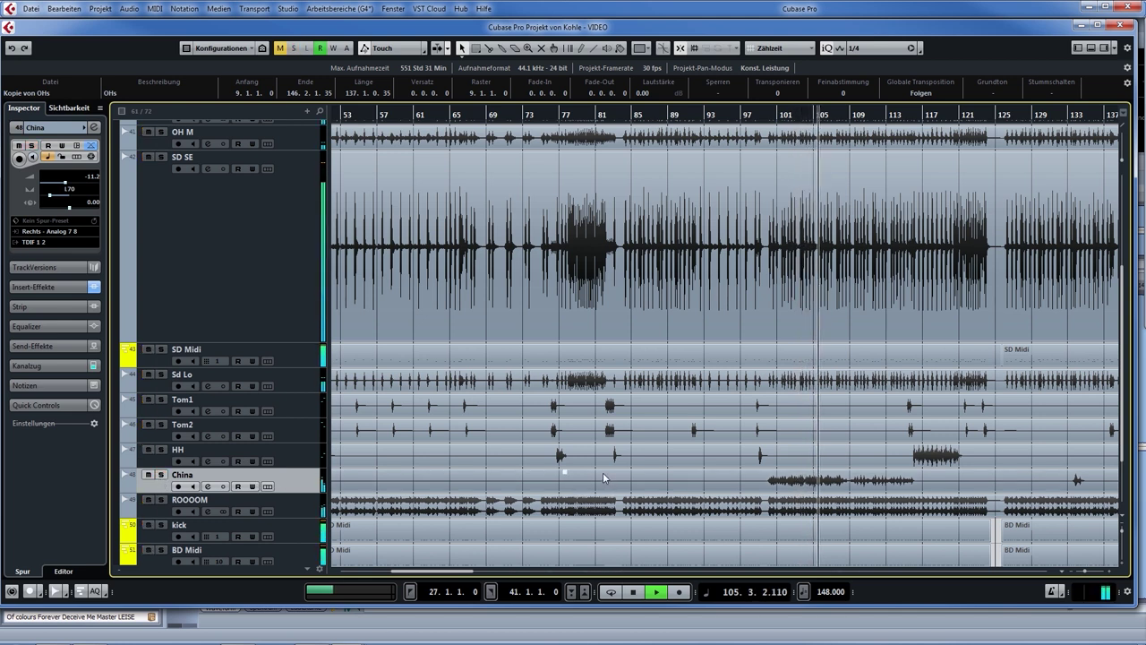
Step: Audition the ROOOOM track in solo around bar 13, stop playback and clear the solo
scroll(604, 471, "up", 2)
scroll(604, 471, "down", 4)
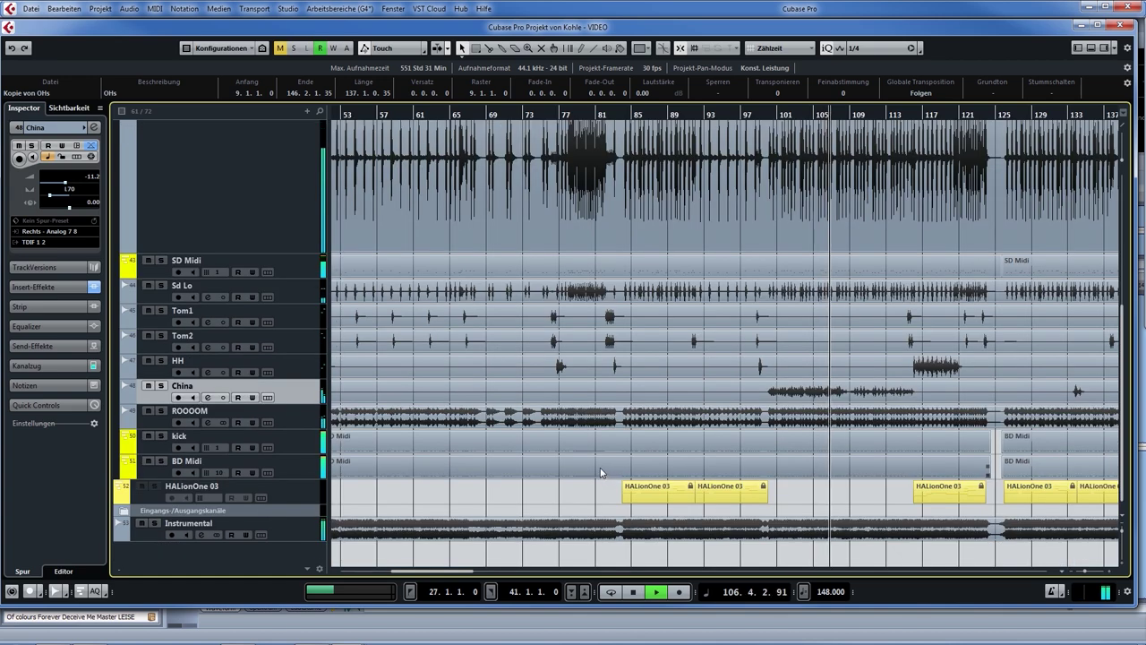
key("g")
key("g")
key("g")
key("g")
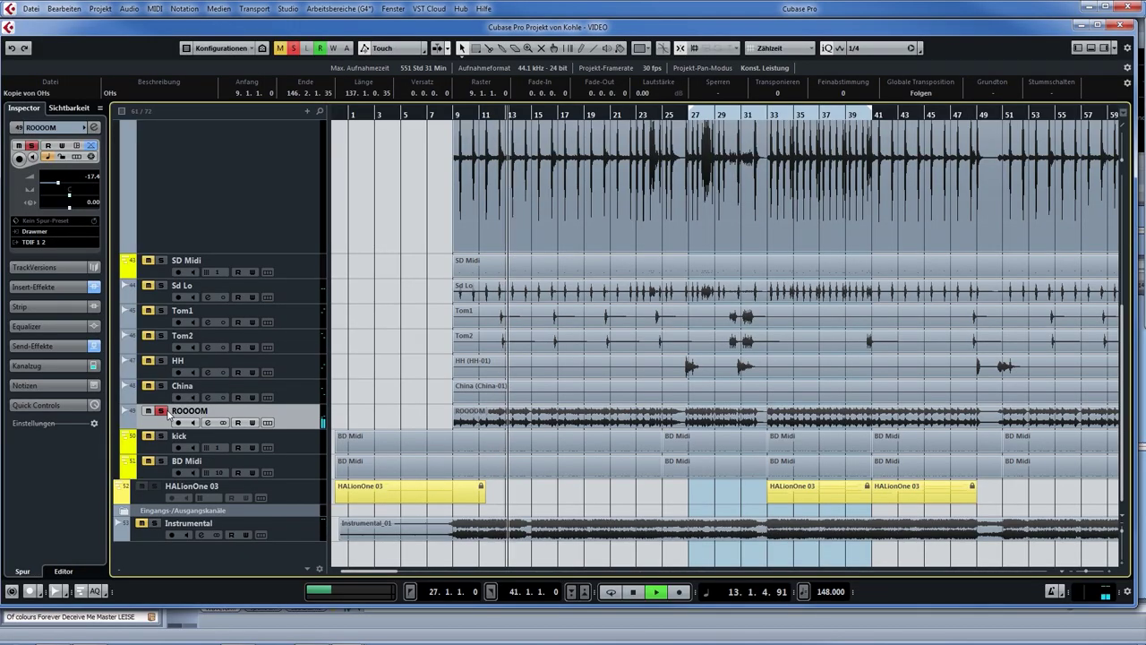
key("space")
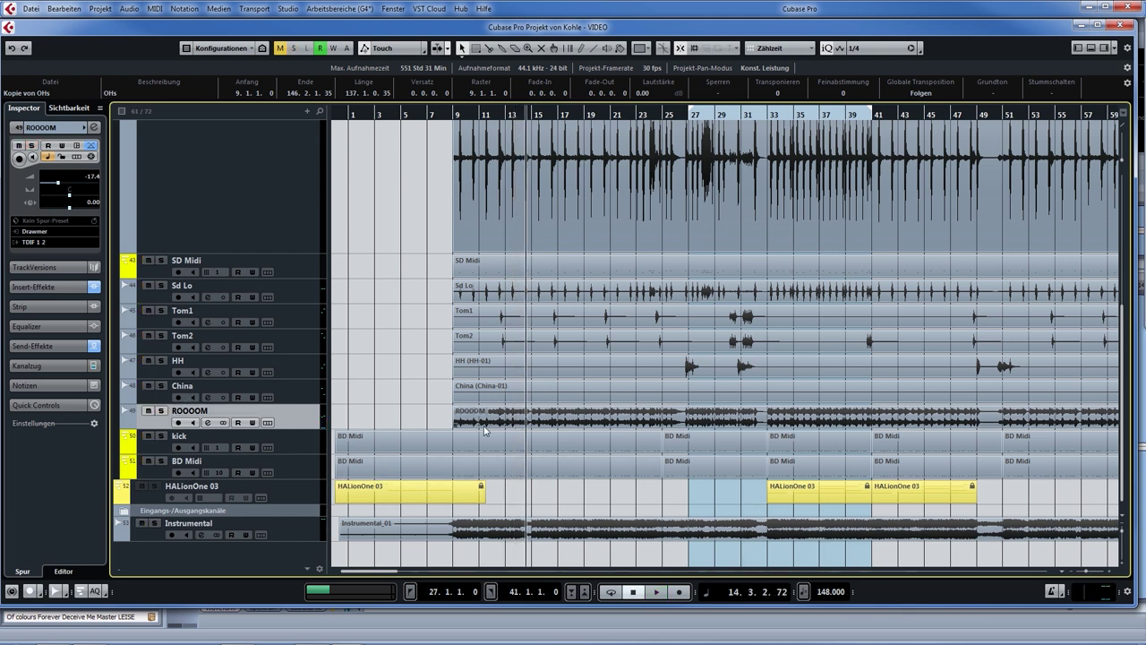
Step: Show the SD SE track's insert effects, bypass them all and listen to the soloed raw snare
scroll(485, 431, "up", 3)
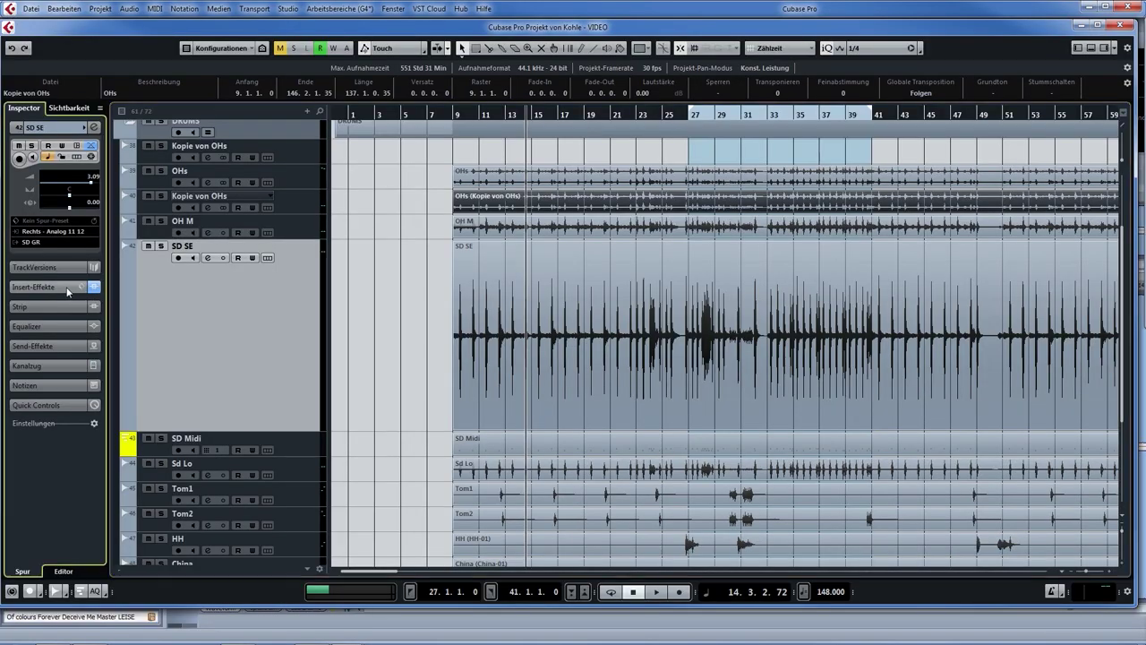
left_click(36, 286)
left_click(94, 166)
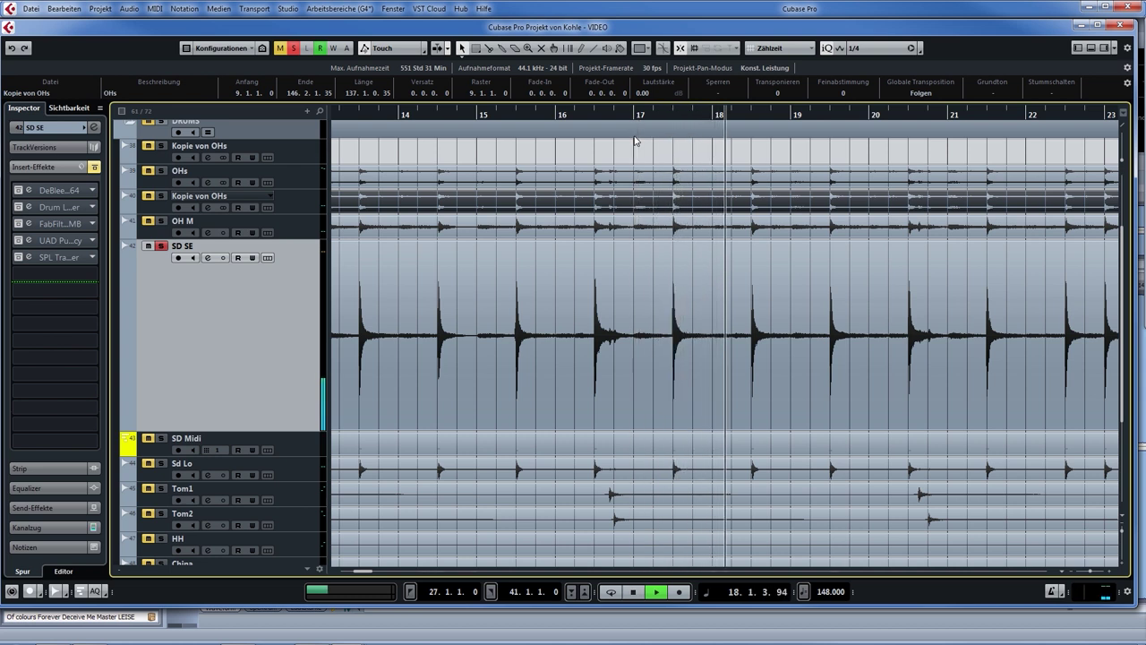
key("g")
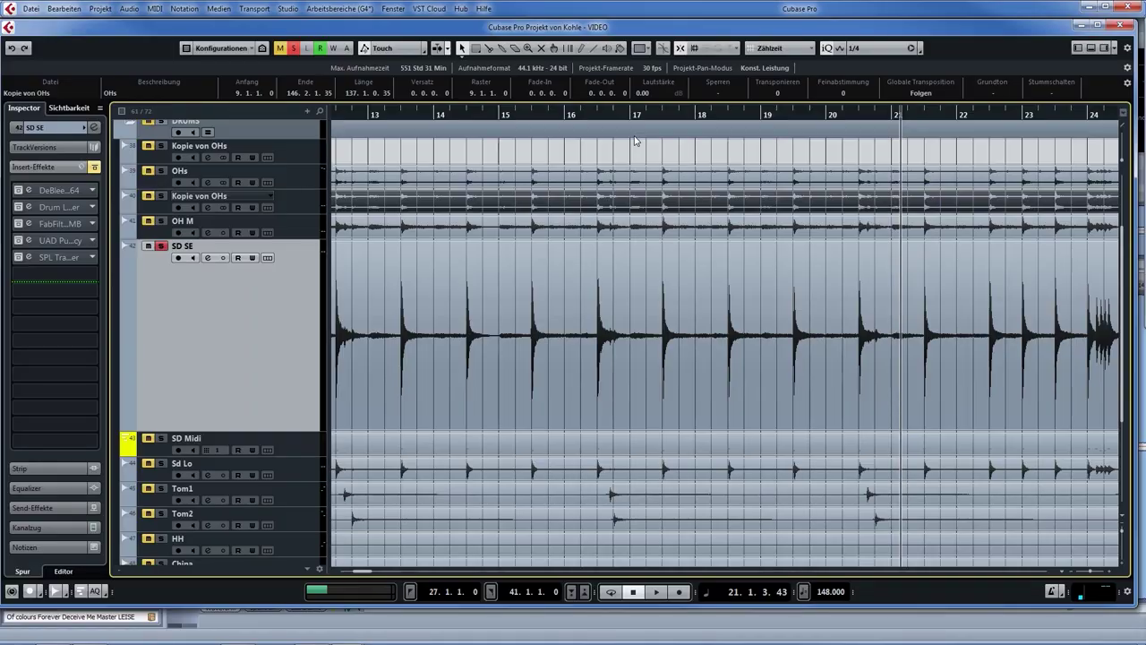
key("KP_Subtract")
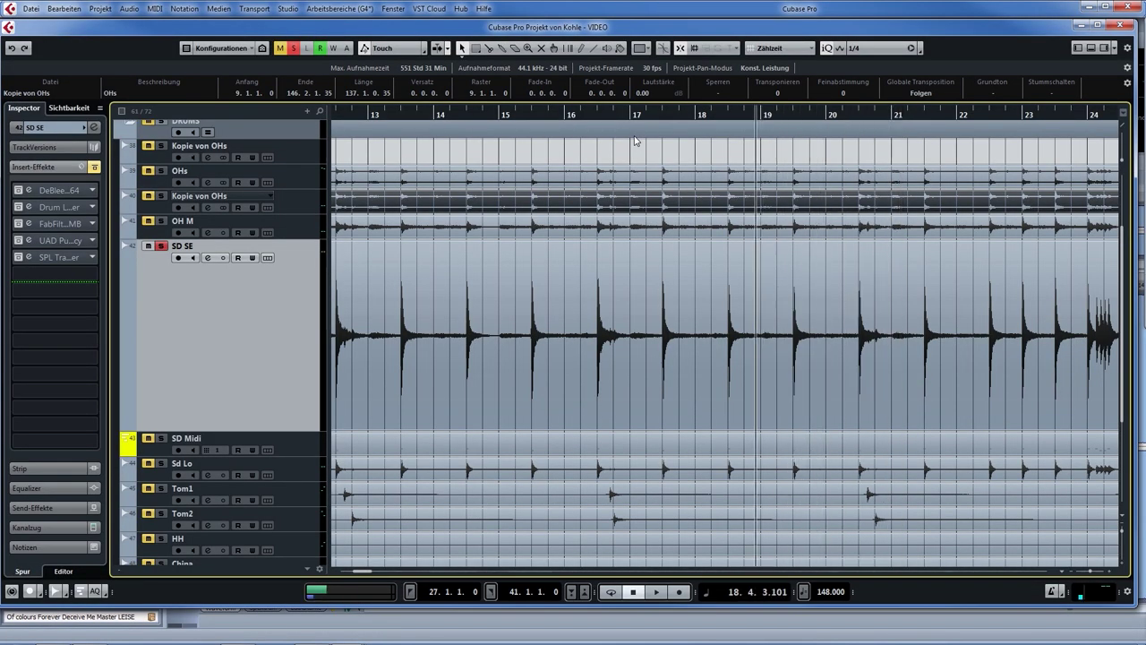
key("g")
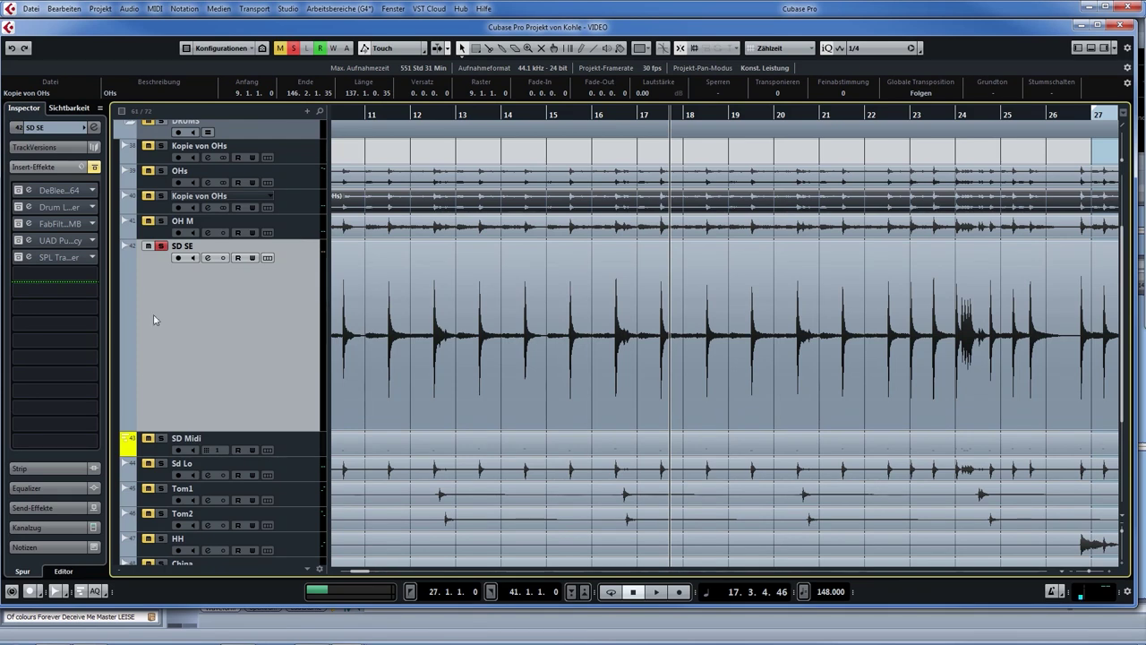
Step: Re-enable the SD SE inserts with DeBleeder_64 active, open the plug-in and listen to the snare through it
left_click(27, 193)
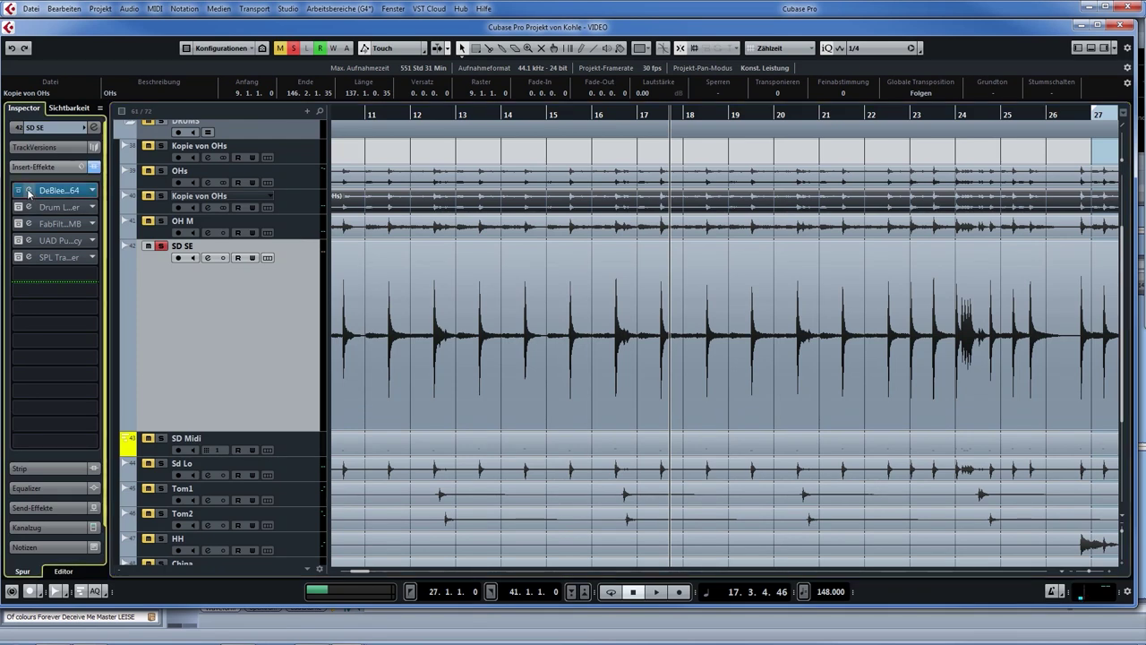
left_click(29, 191)
left_click_drag(691, 194, 636, 204)
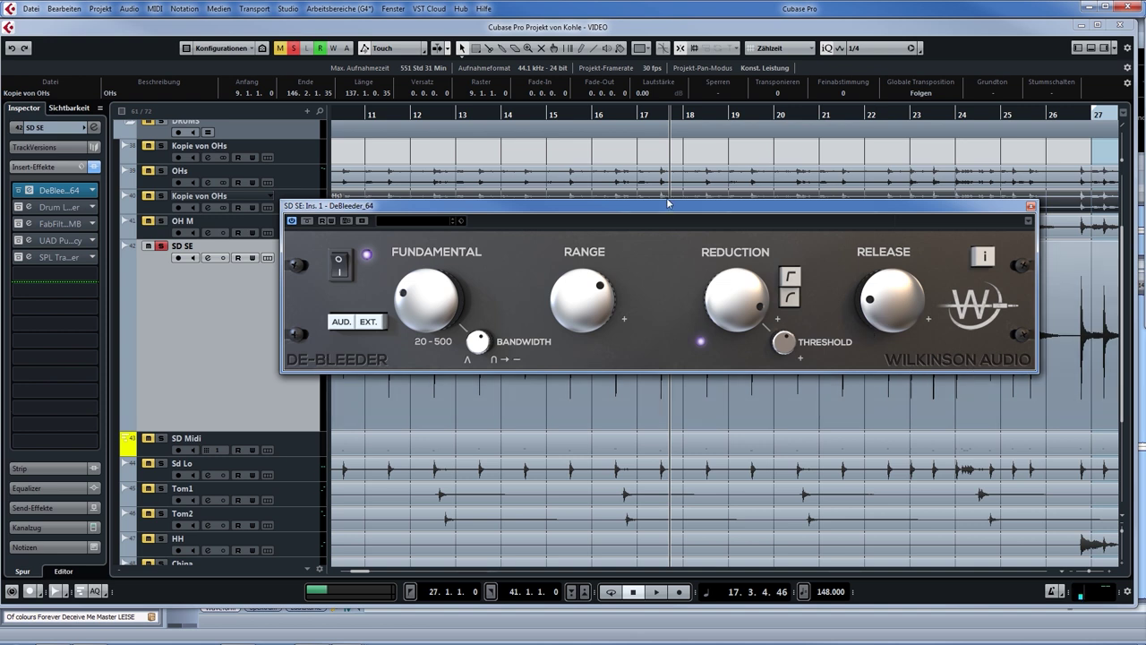
left_click_drag(669, 213, 656, 215)
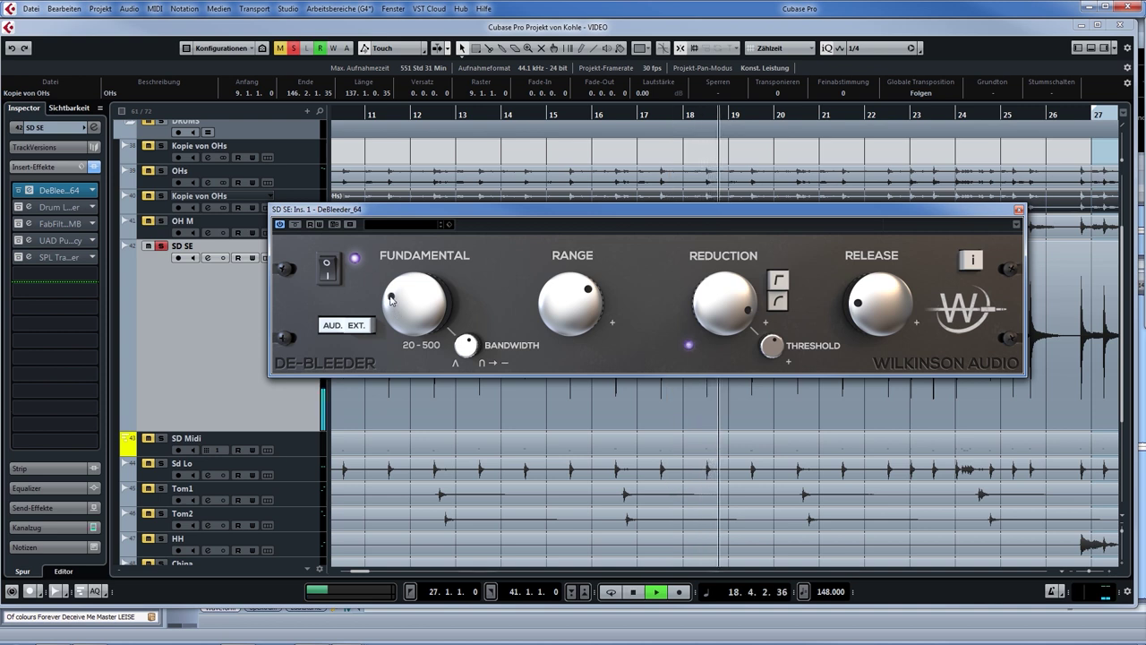
key("space")
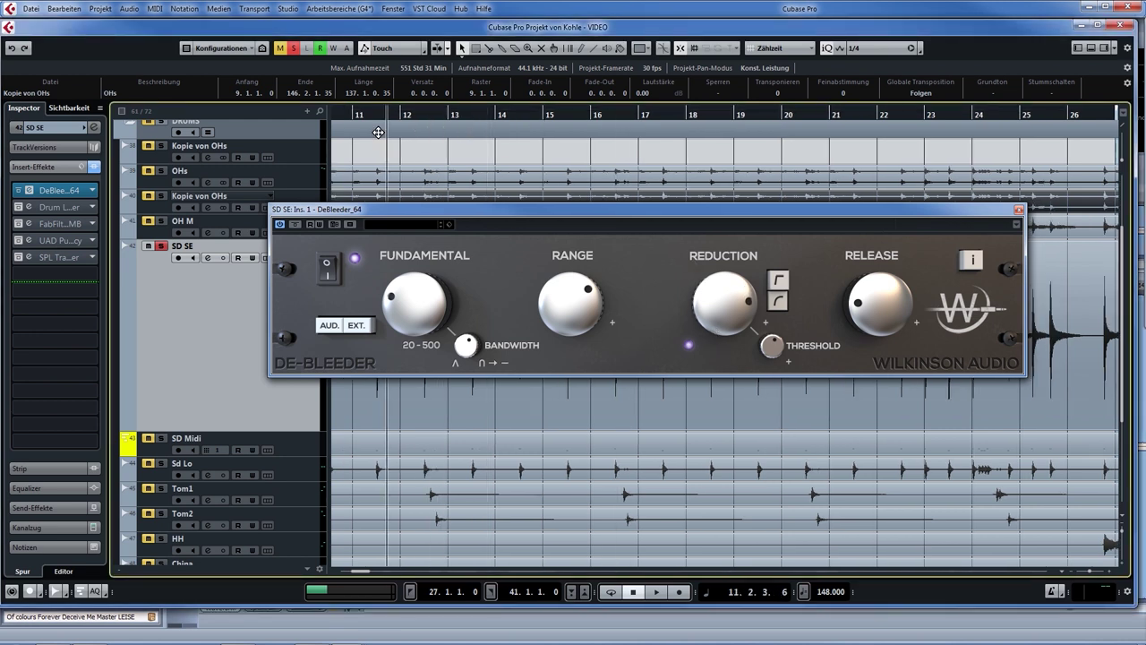
Step: Compare the snare with and without DeBleeder by playing it, bypassing the SD SE inserts and replaying from bar 18
key("space")
left_click_drag(604, 218, 614, 277)
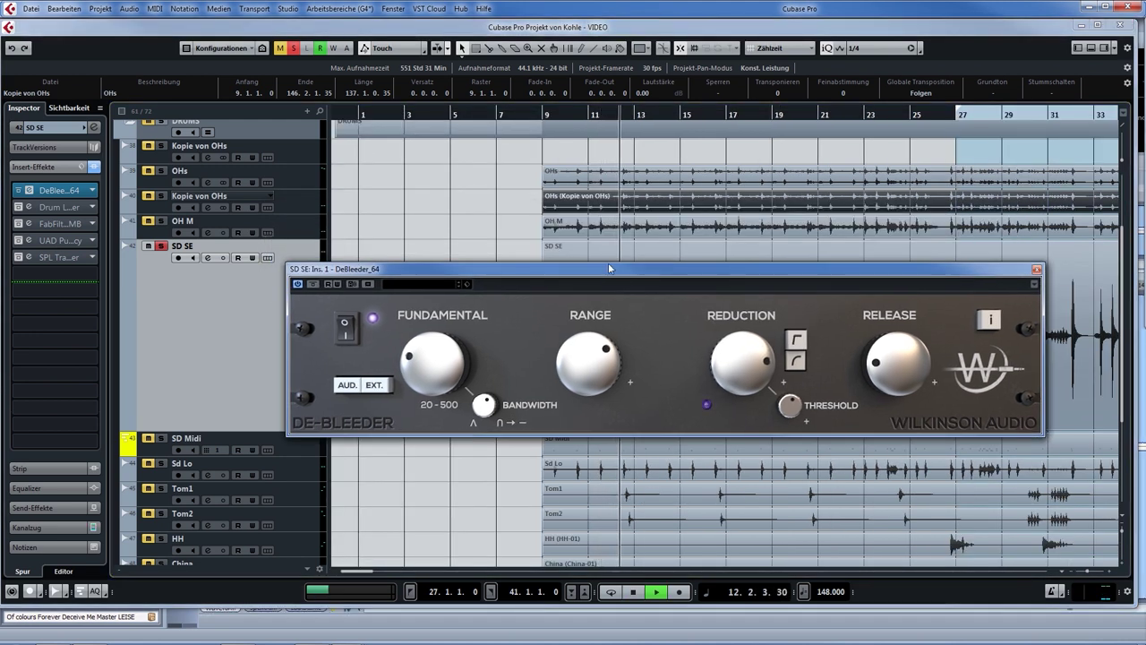
key("space")
left_click(761, 115)
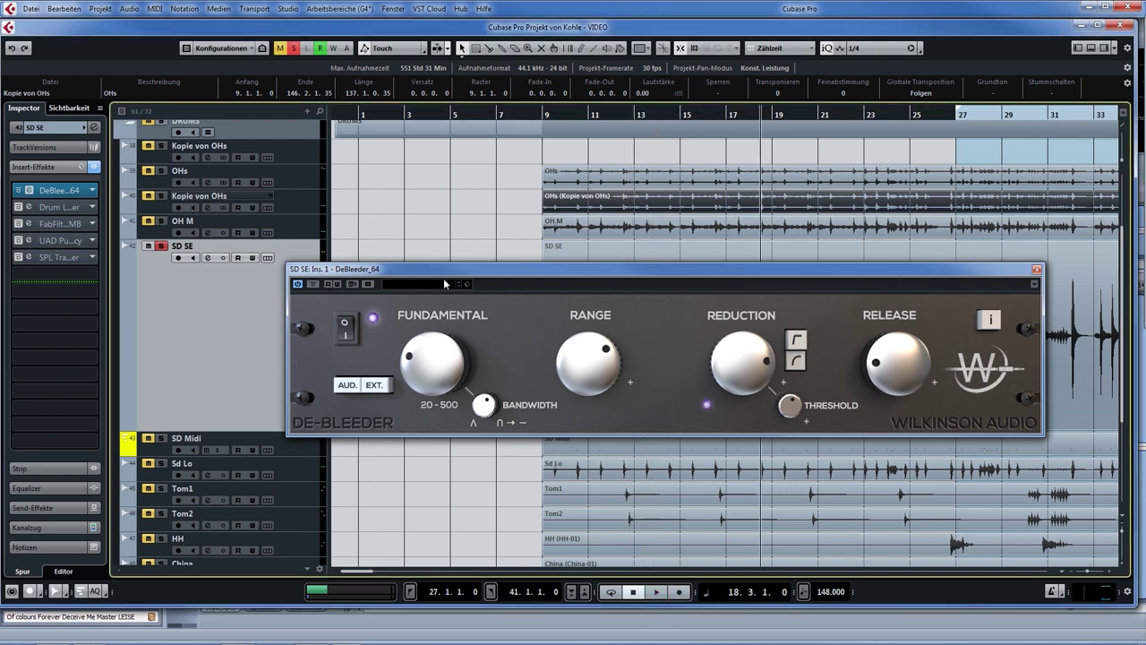
left_click(314, 284)
key("space")
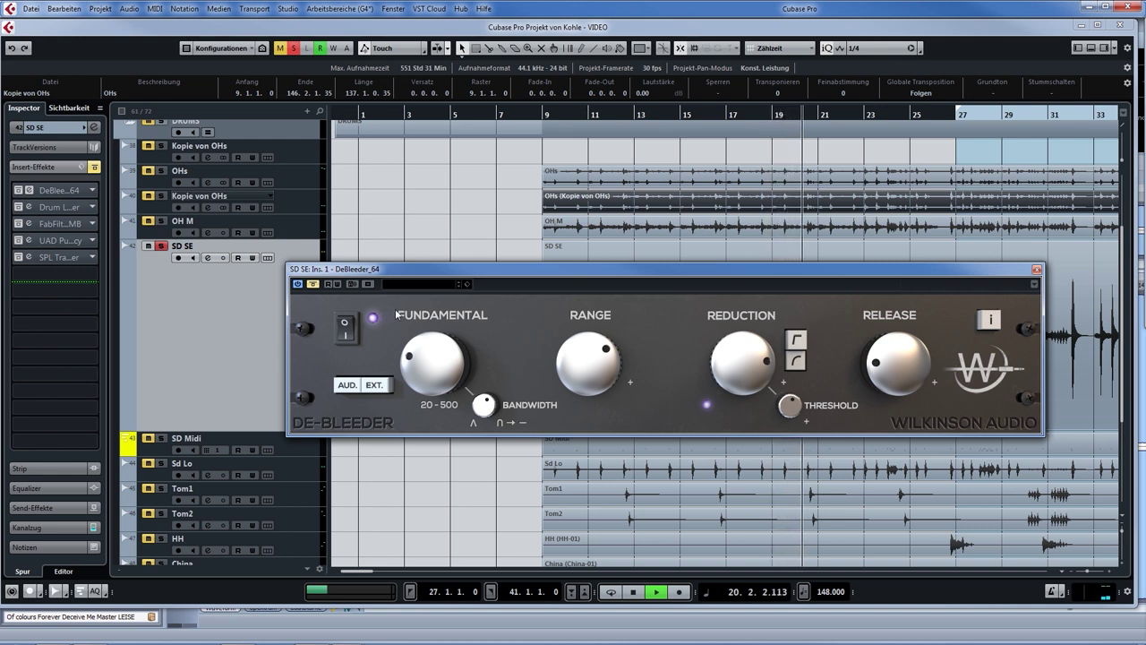
Step: Close DeBleeder, enable and open Drum Leveler on the SD SE track, and listen to the snare while demonstrating its gate range
key("space")
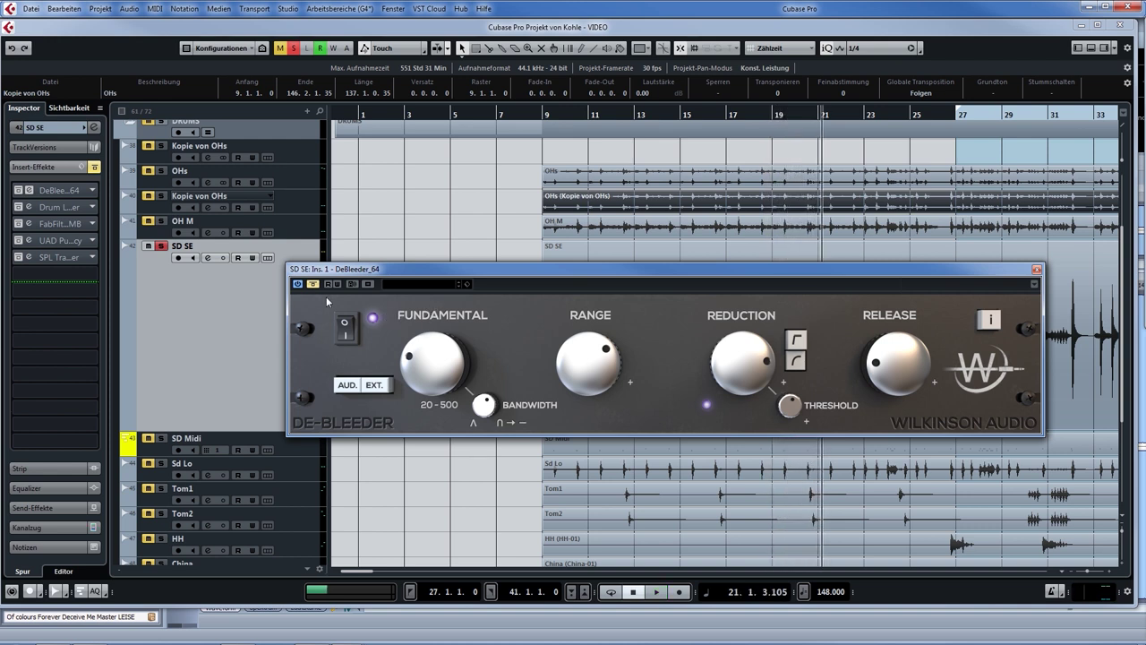
left_click(1037, 270)
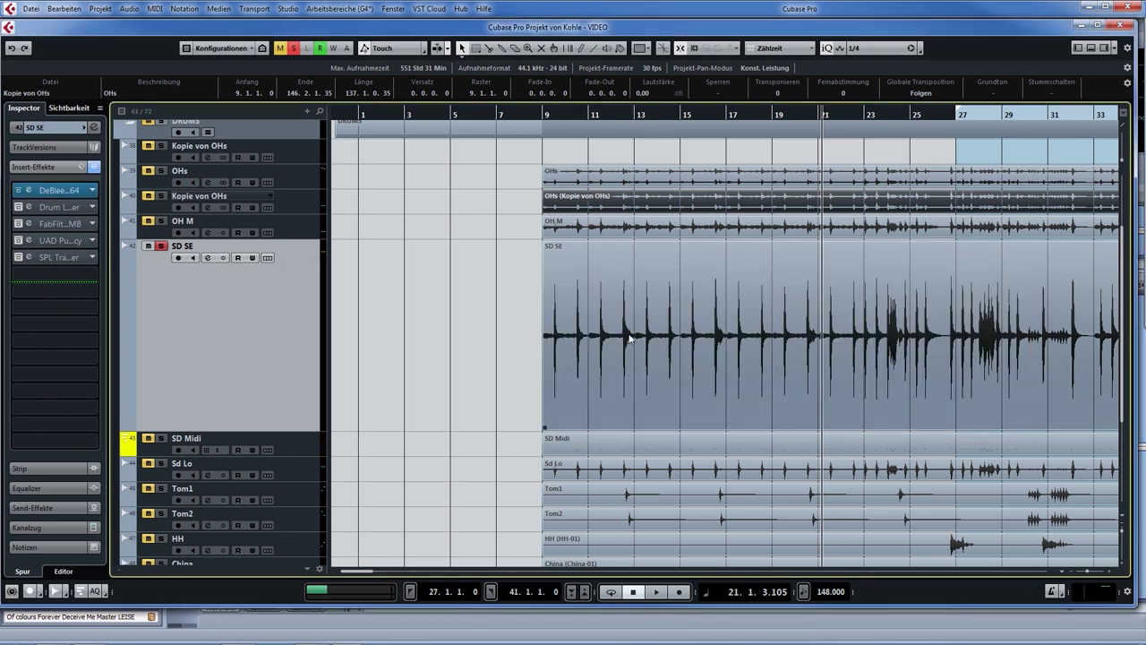
left_click(28, 207)
left_click_drag(560, 151, 798, 144)
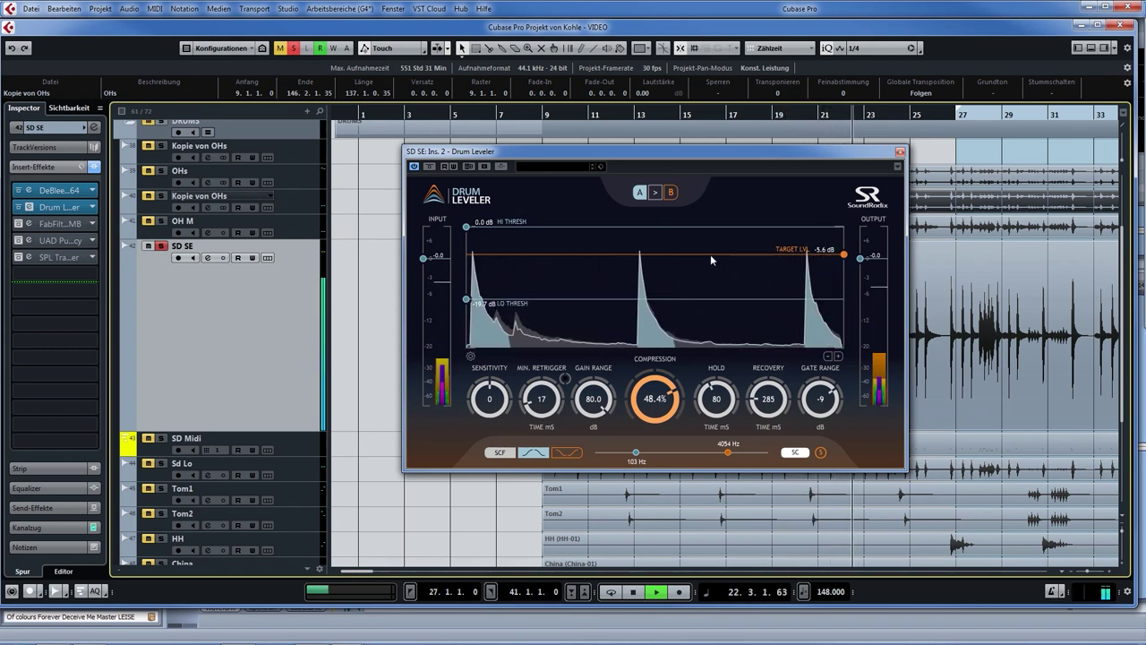
key("KP_1")
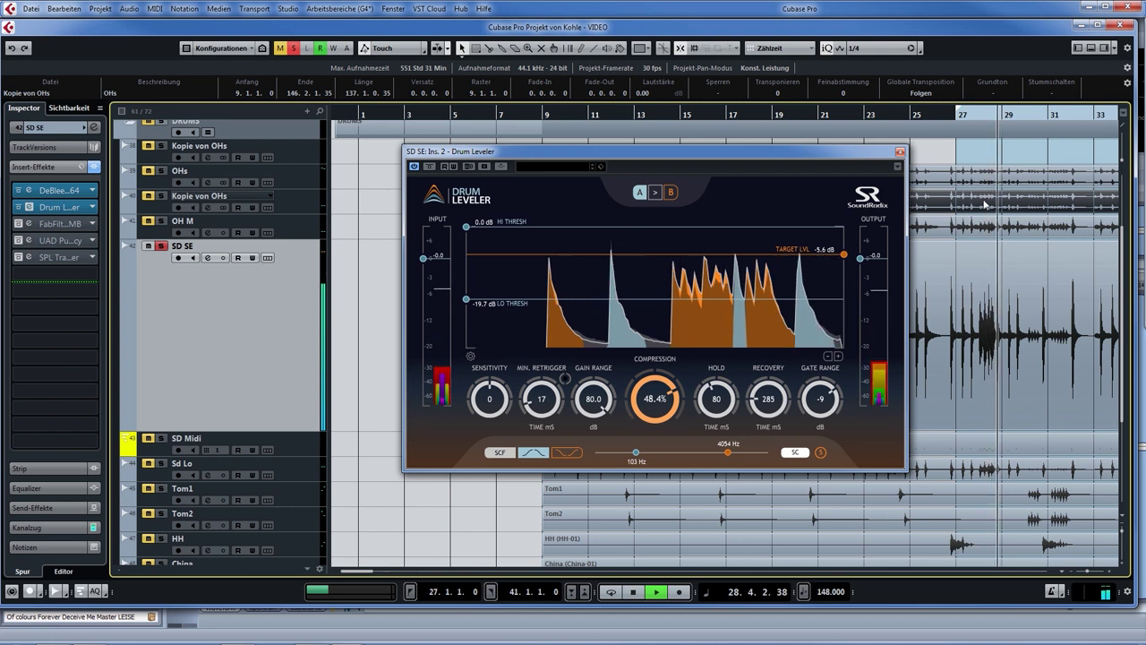
key("space")
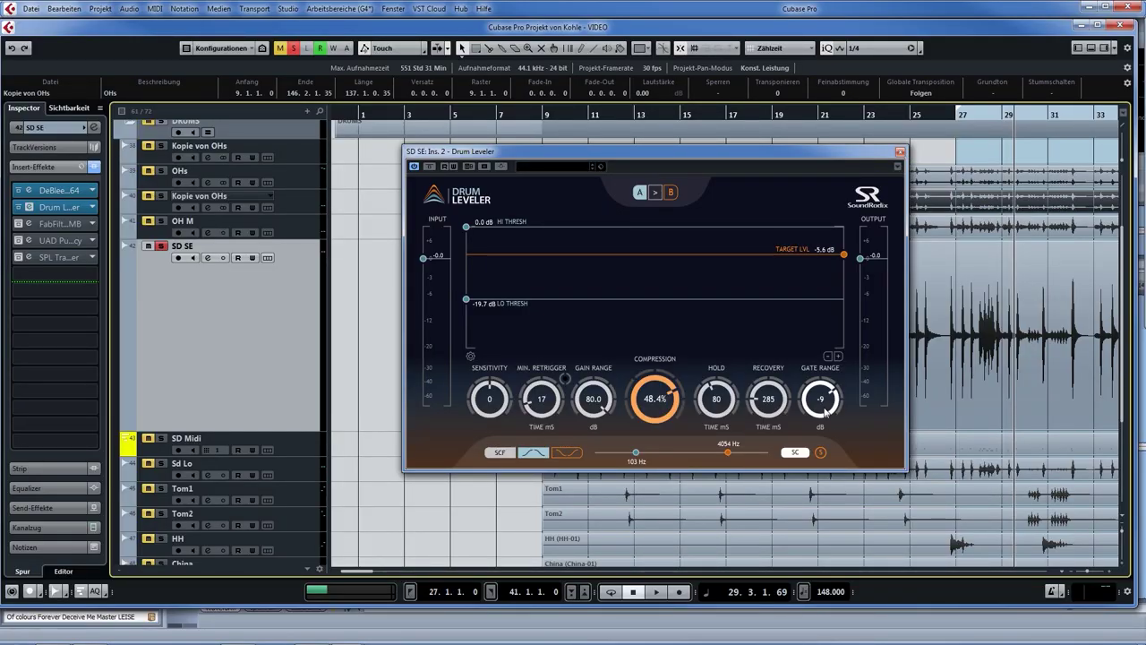
key("space")
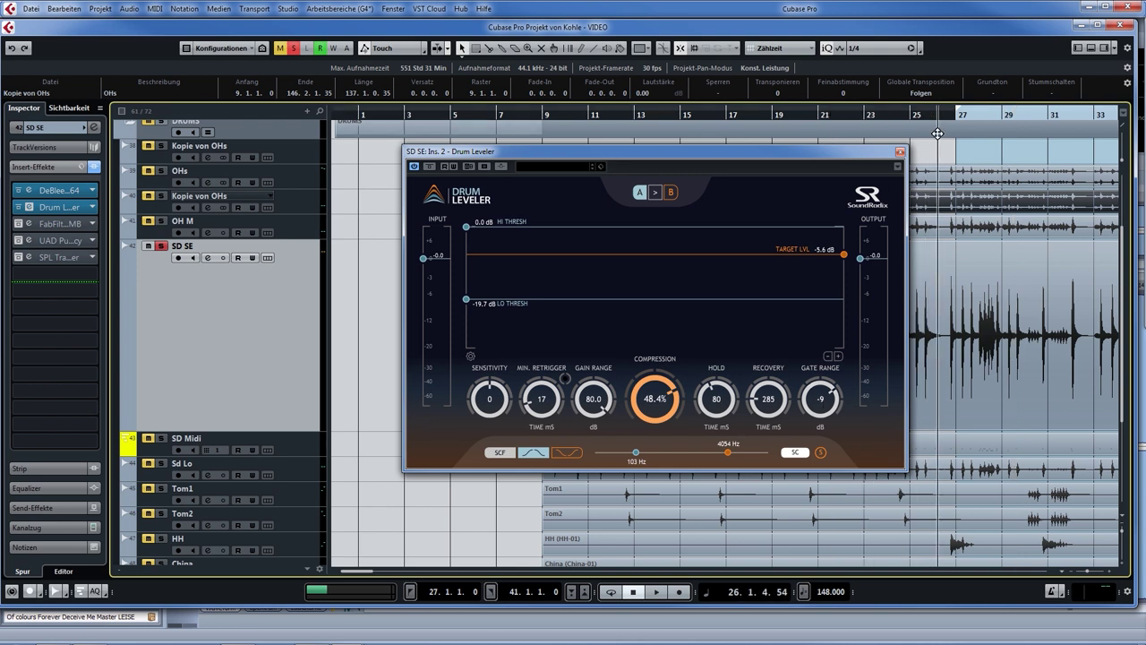
mouse_move(820, 398)
left_mouse_down()
mouse_move(817, 426)
mouse_move(821, 415)
left_mouse_up()
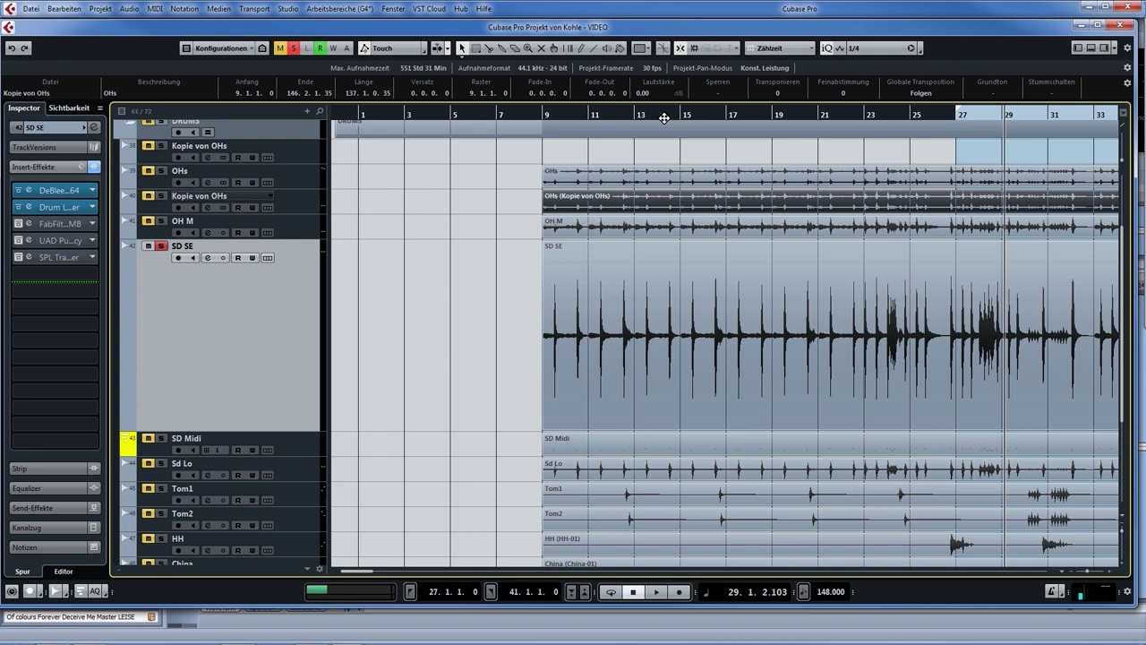
Step: Play the snare from about bar 15, bypassing and re-enabling the SD SE inserts to compare the processed and raw sound
left_click_drag(665, 118, 696, 109)
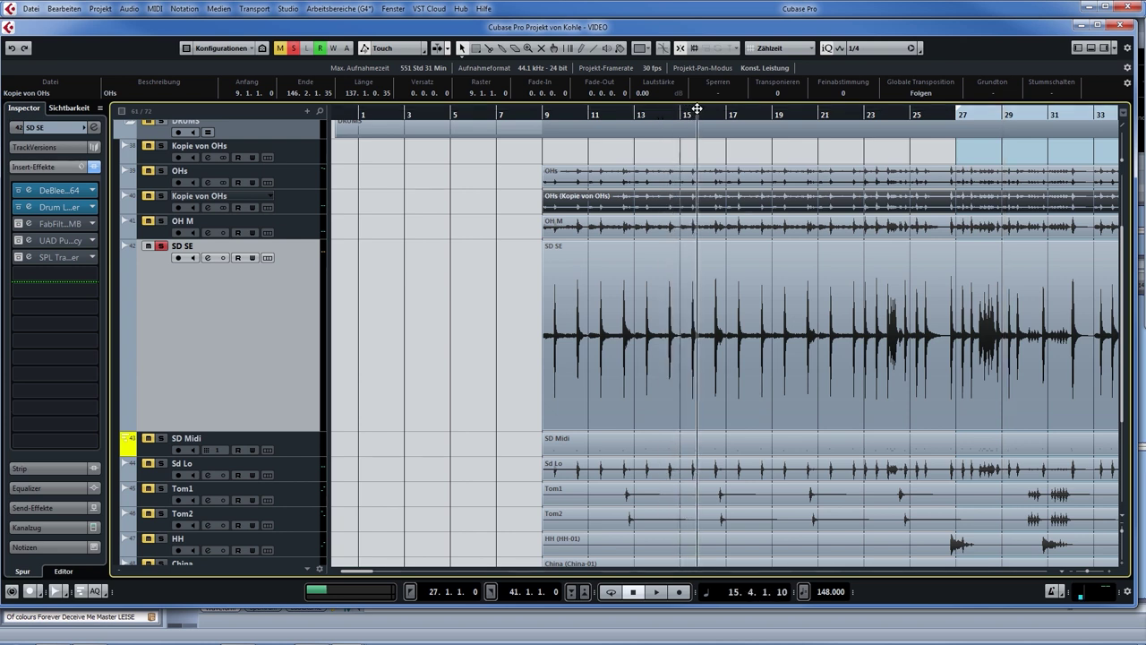
key("space")
left_click(18, 207)
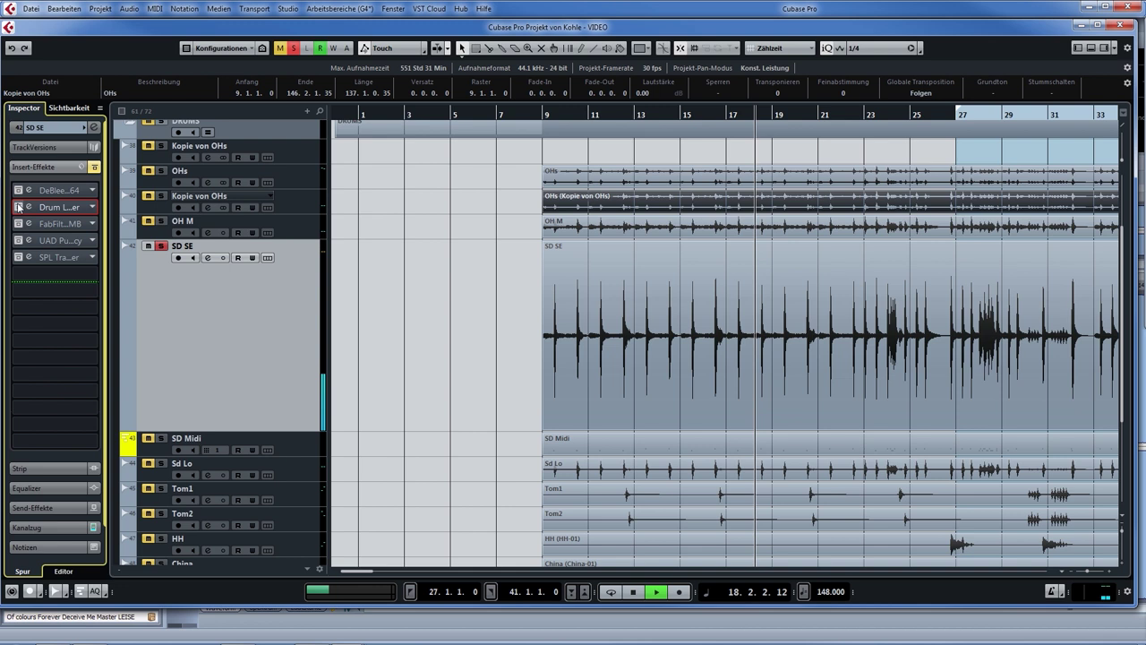
left_click(18, 207)
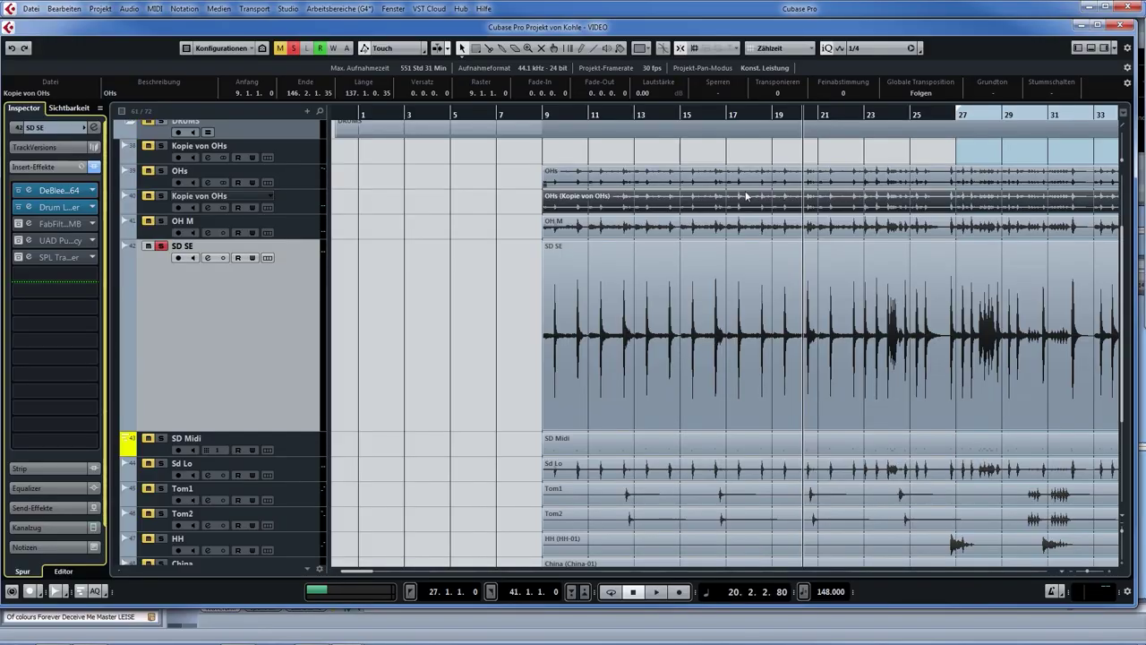
Step: Enable FabFilter Pro-MB on SD SE, inspect the settings of its two bands and listen to the snare through it
left_click(29, 223)
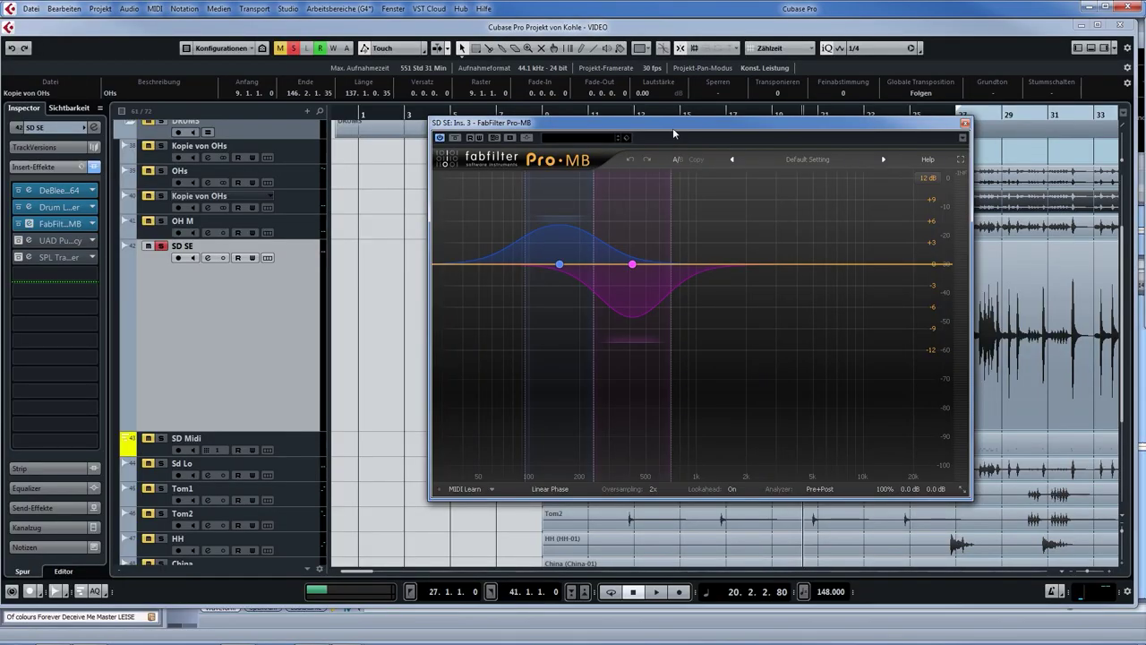
left_click_drag(673, 130, 702, 129)
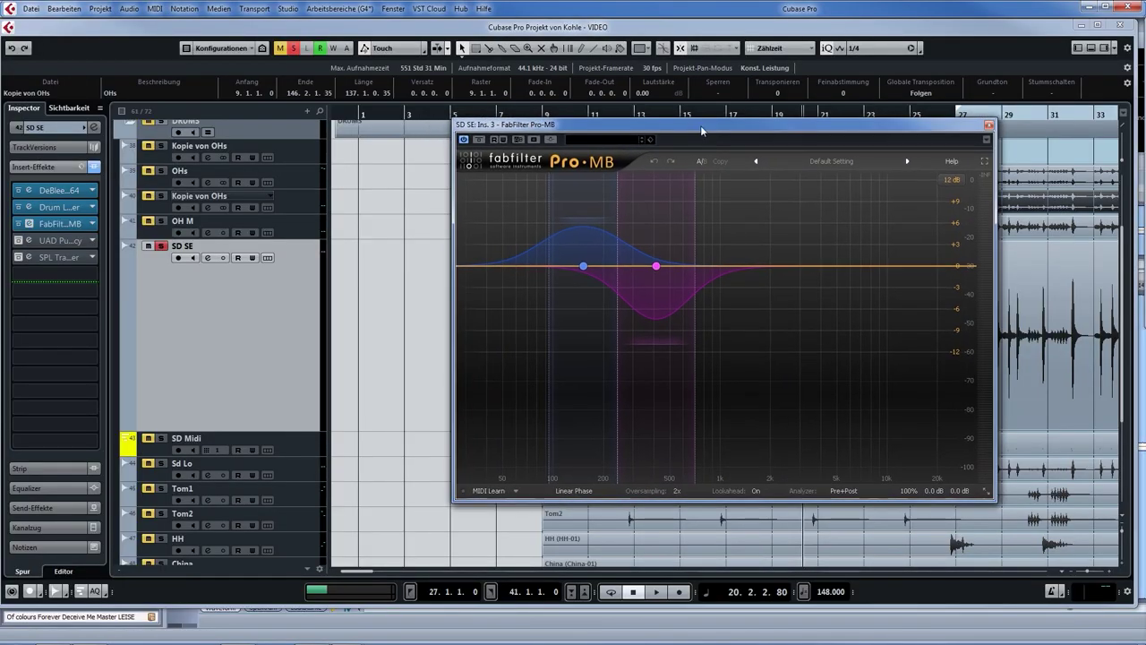
left_click(657, 266)
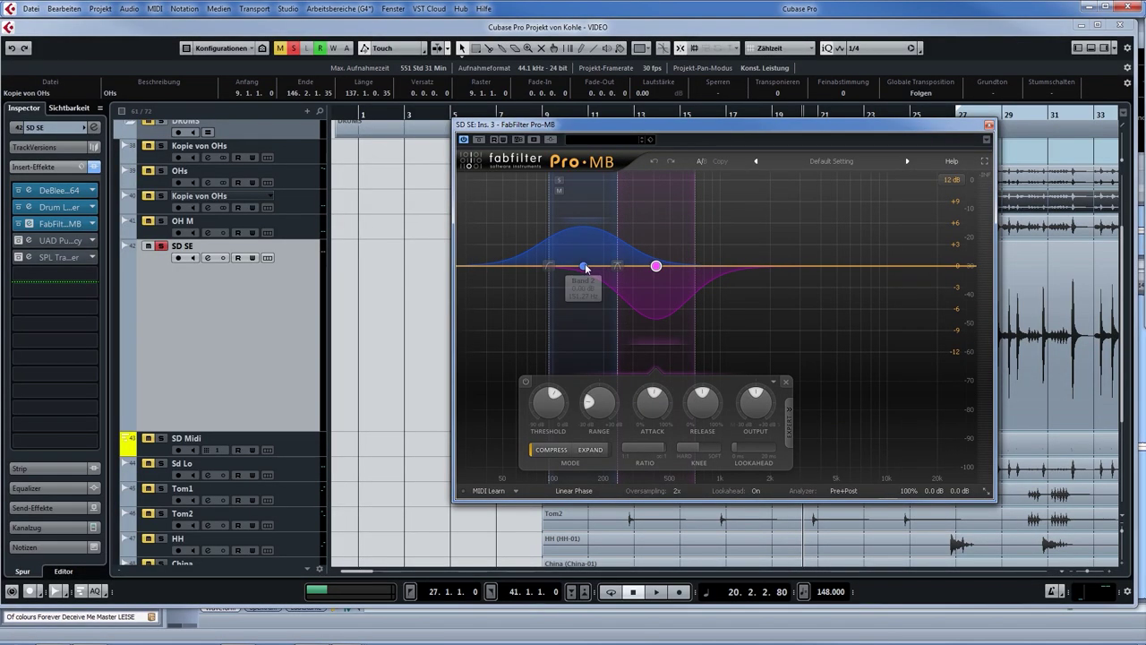
left_click(584, 267)
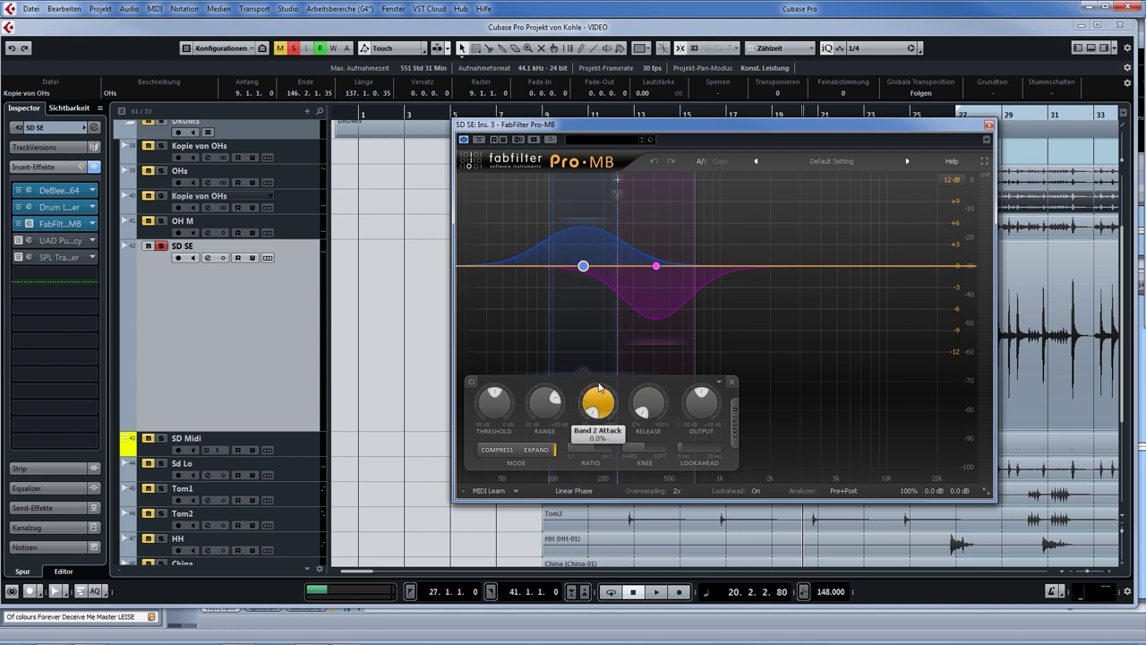
left_click(657, 266)
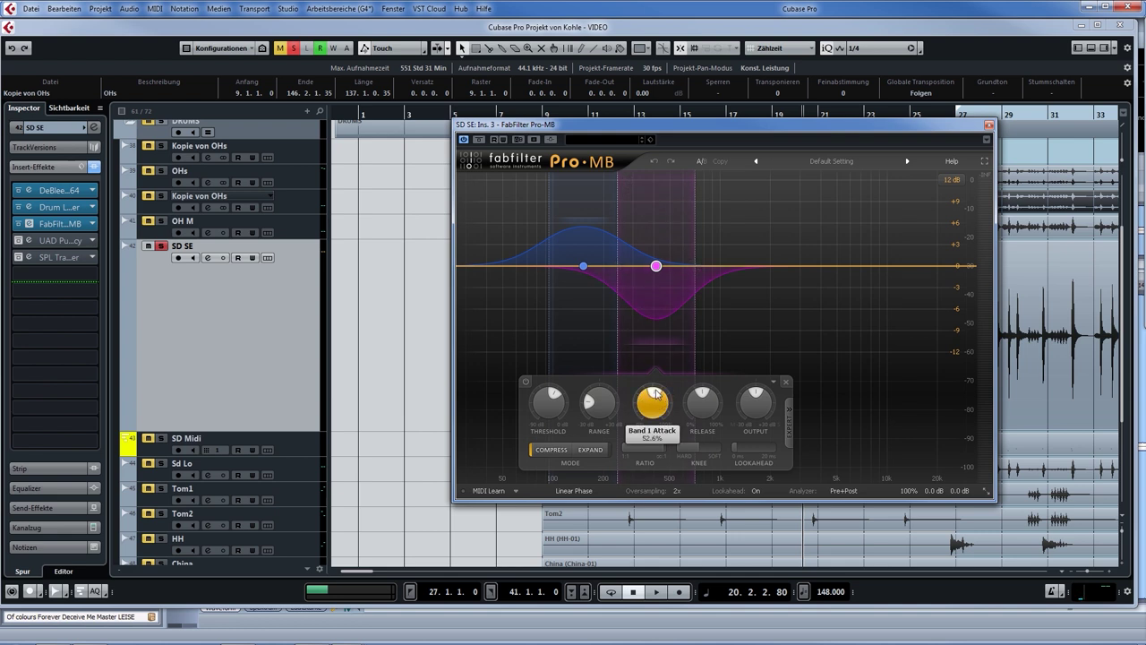
key("space")
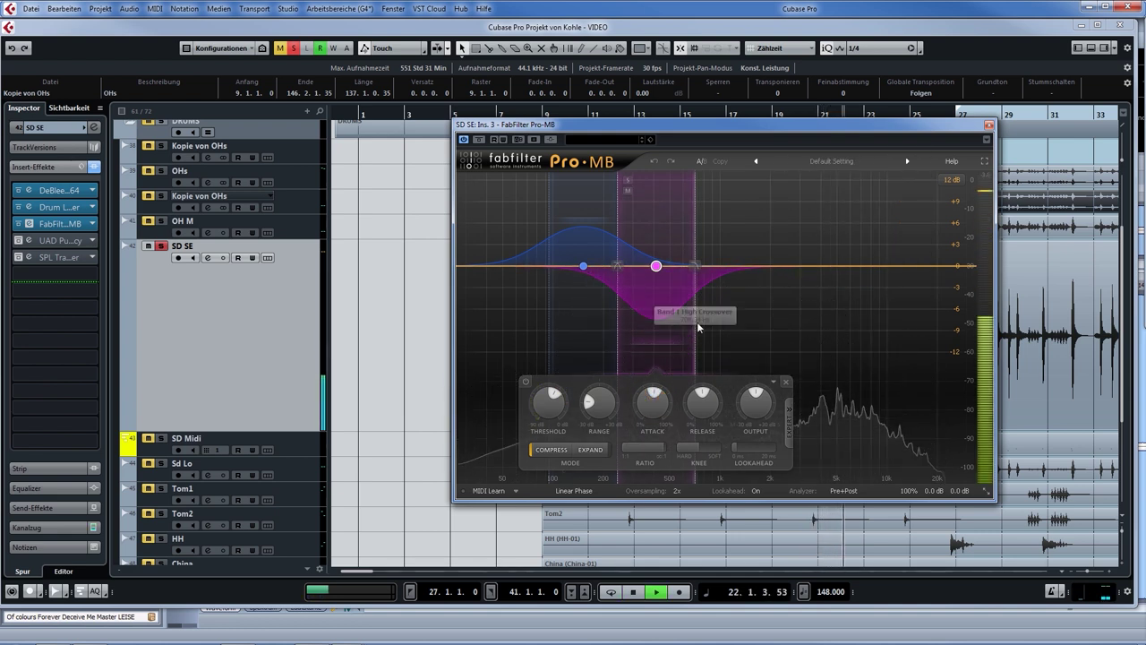
key("space")
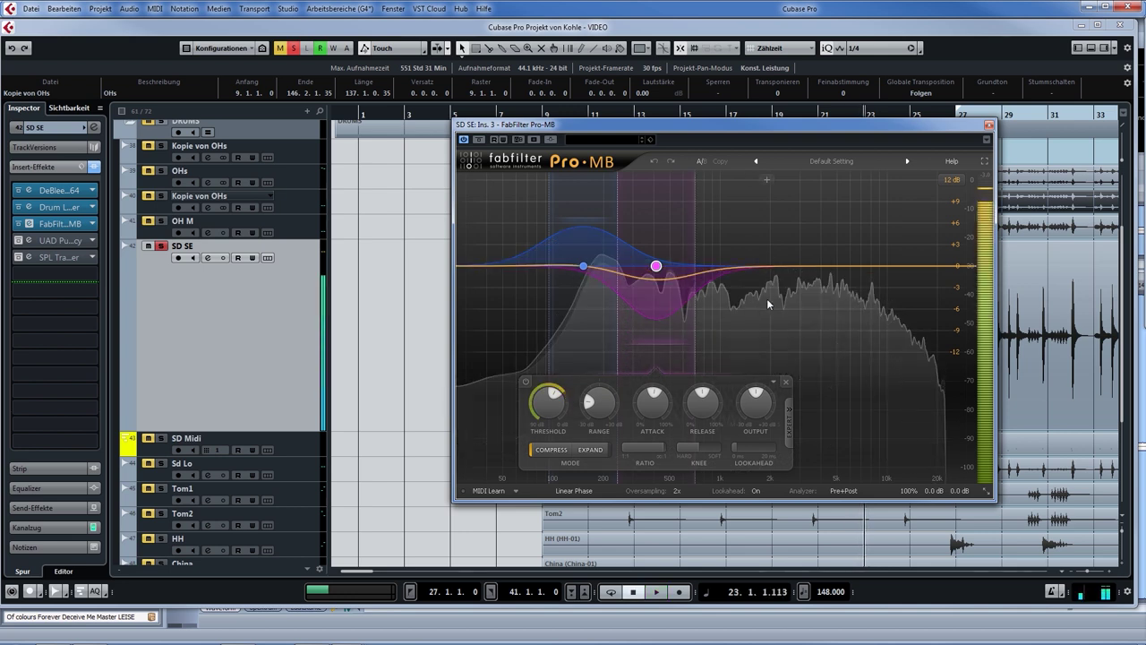
left_click(989, 127)
Step: Enable the UAD Pultec-Pro Legacy equalizer on SD SE and listen to the snare through it from different points
left_click(33, 241)
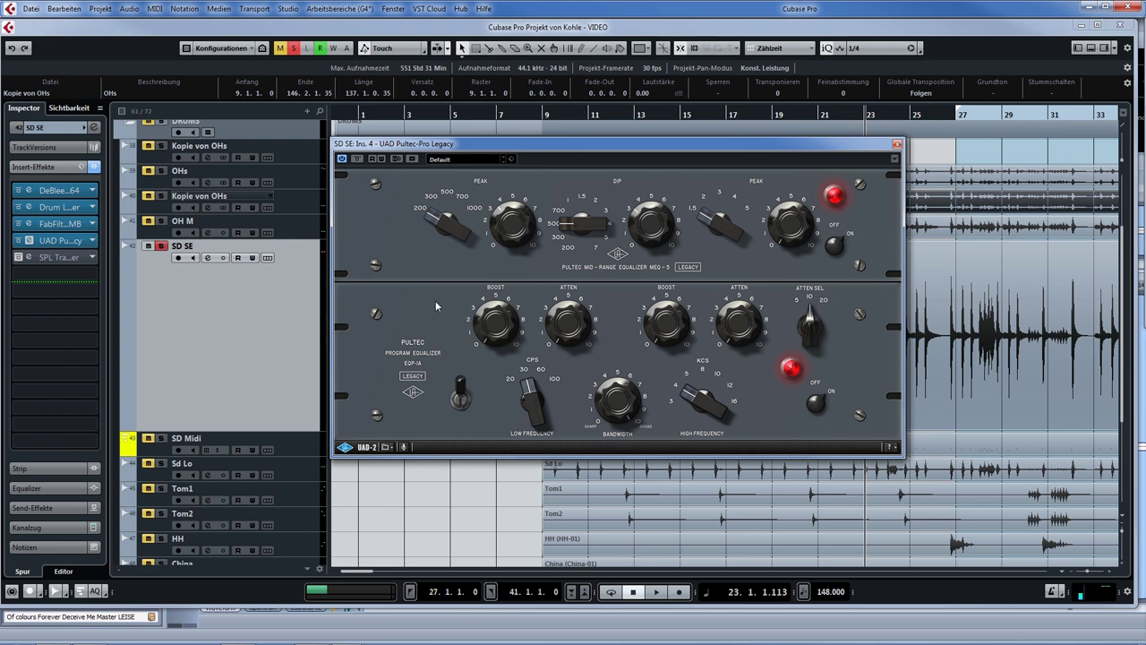
left_click_drag(550, 148, 573, 214)
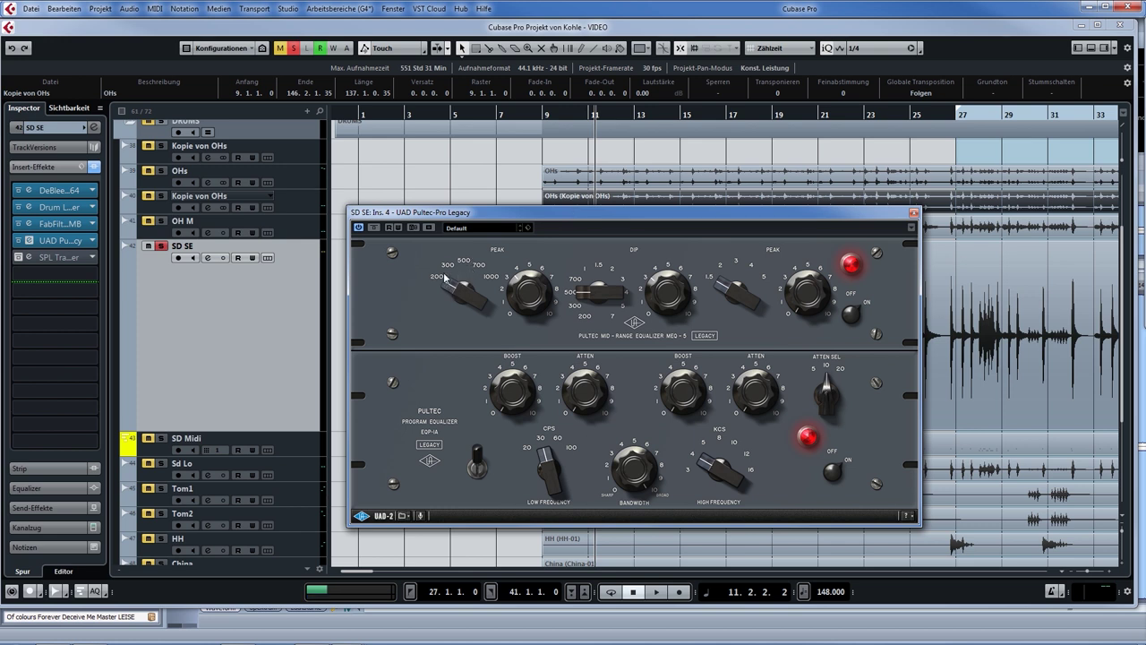
left_click(578, 114)
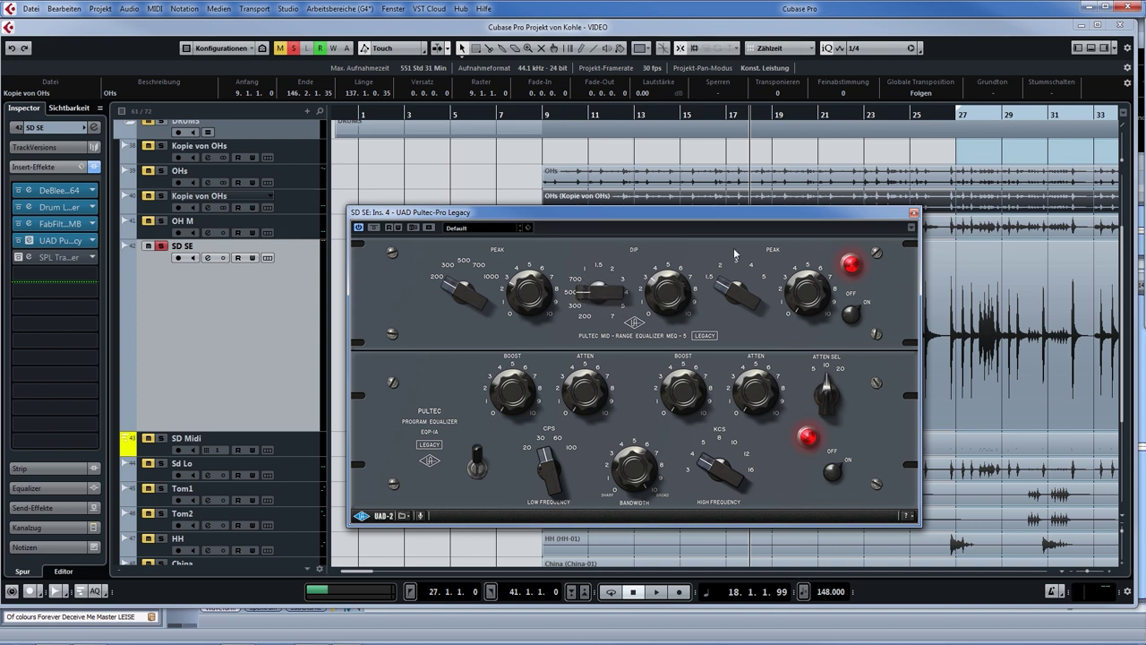
left_click(736, 119)
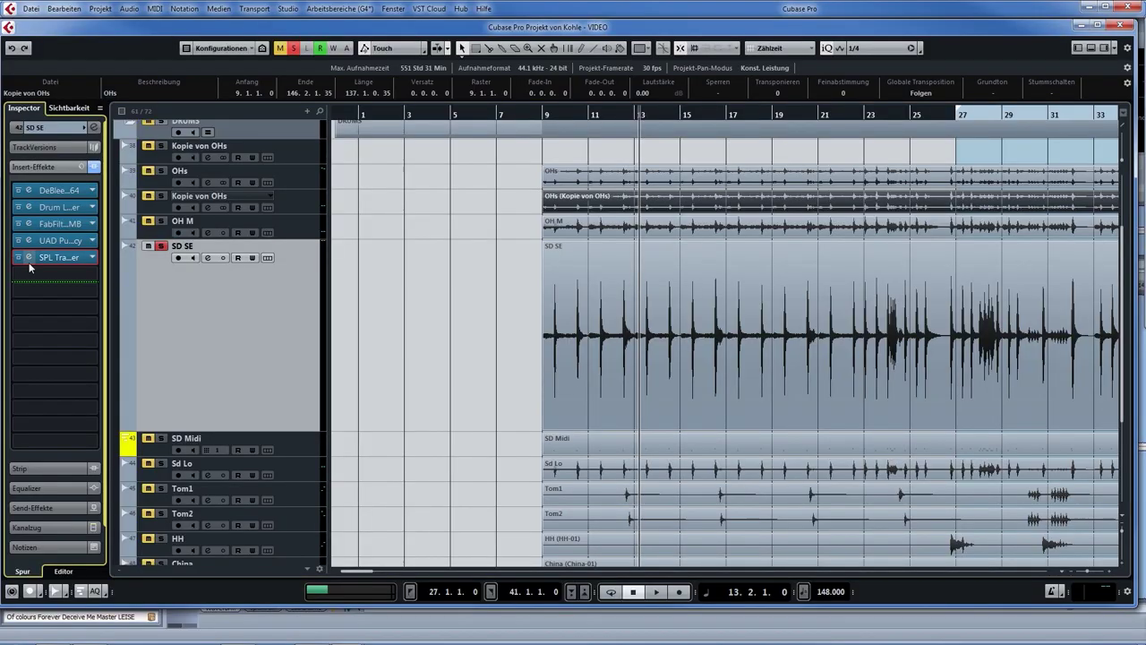
Step: Listen to the SD SE snare through SPL Transient Designer, close the plug-in and stop playback
left_click_drag(621, 177, 588, 176)
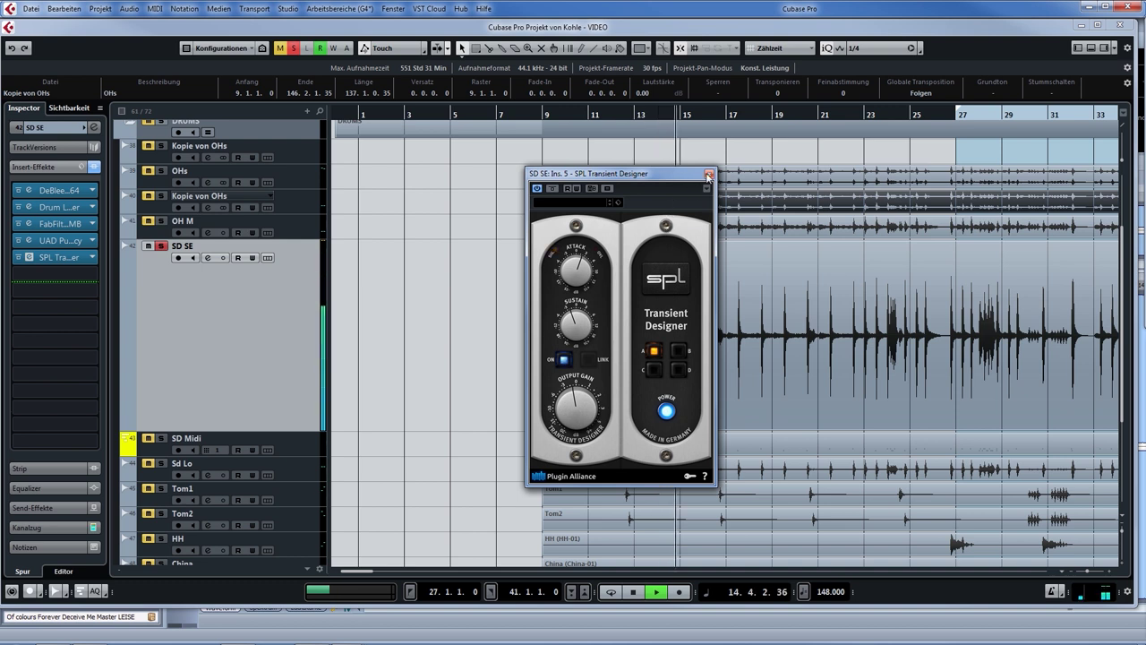
left_click(708, 174)
key("space")
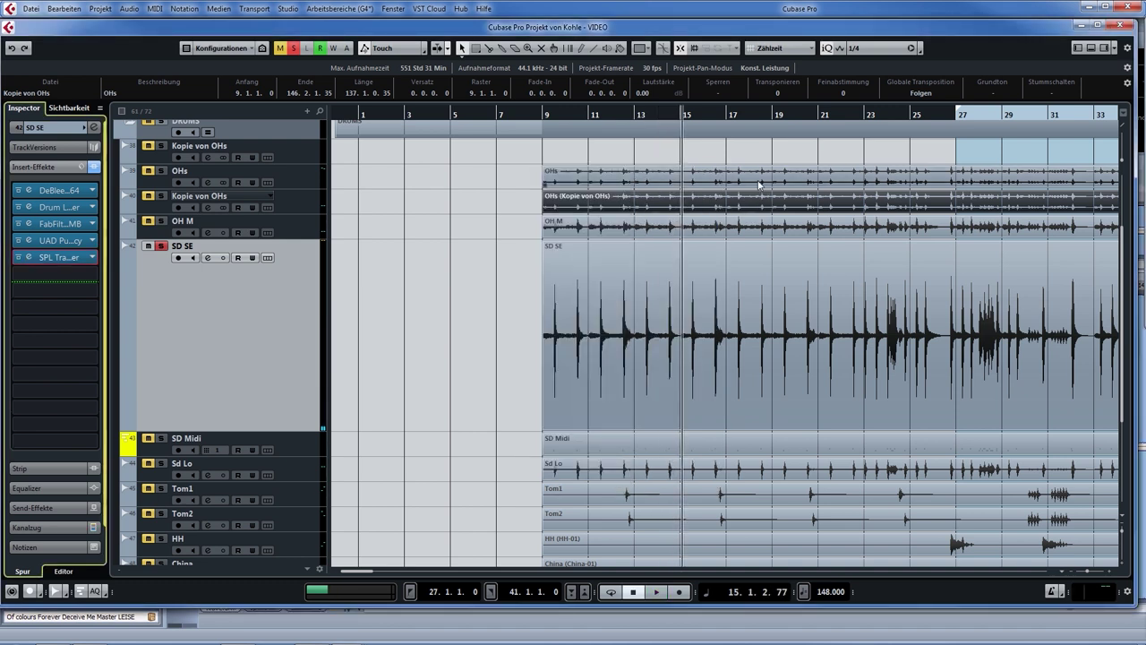
Step: Solo OH M, Kopie von OHs and OHs together with SD SE and listen to the snare with the overheads
key("Up")
key("Up")
key("Up")
key("space")
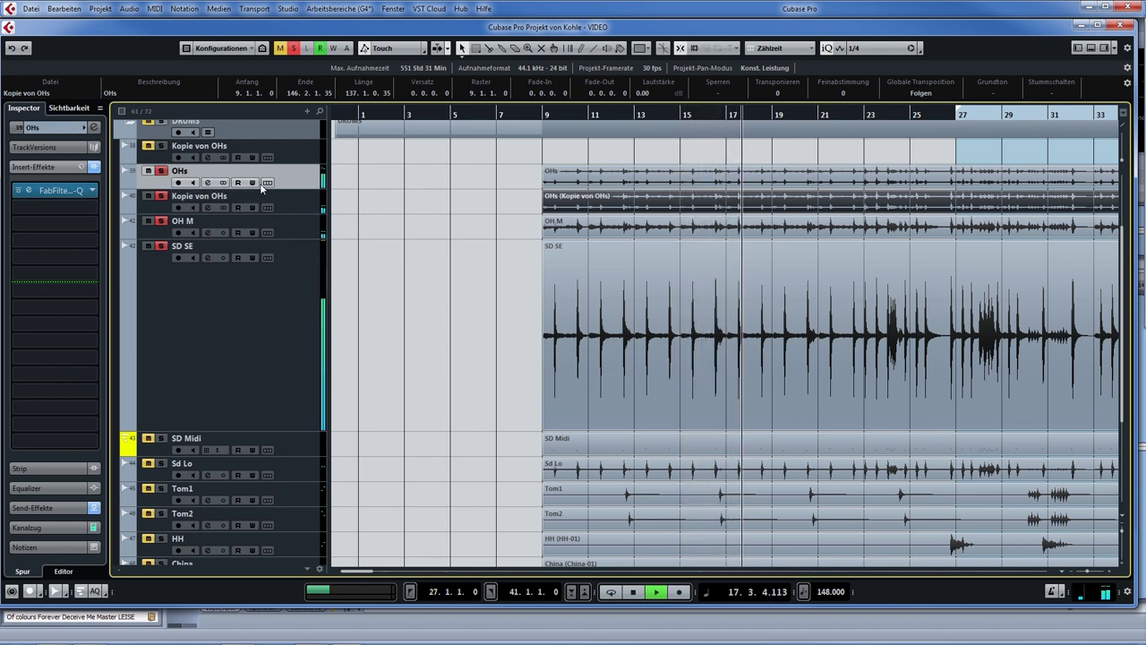
left_click(850, 114)
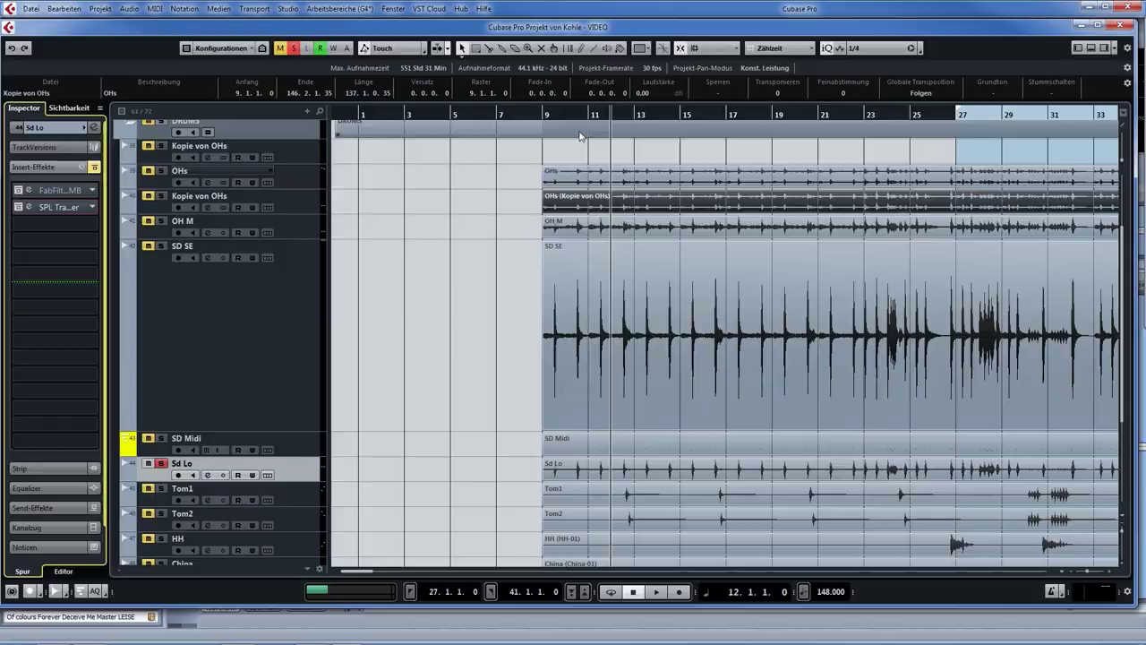
Step: Audition Sd Lo in solo, enabling its FabFilter Pro-MB and SPL Transient Designer inserts and viewing both plug-ins
key("space")
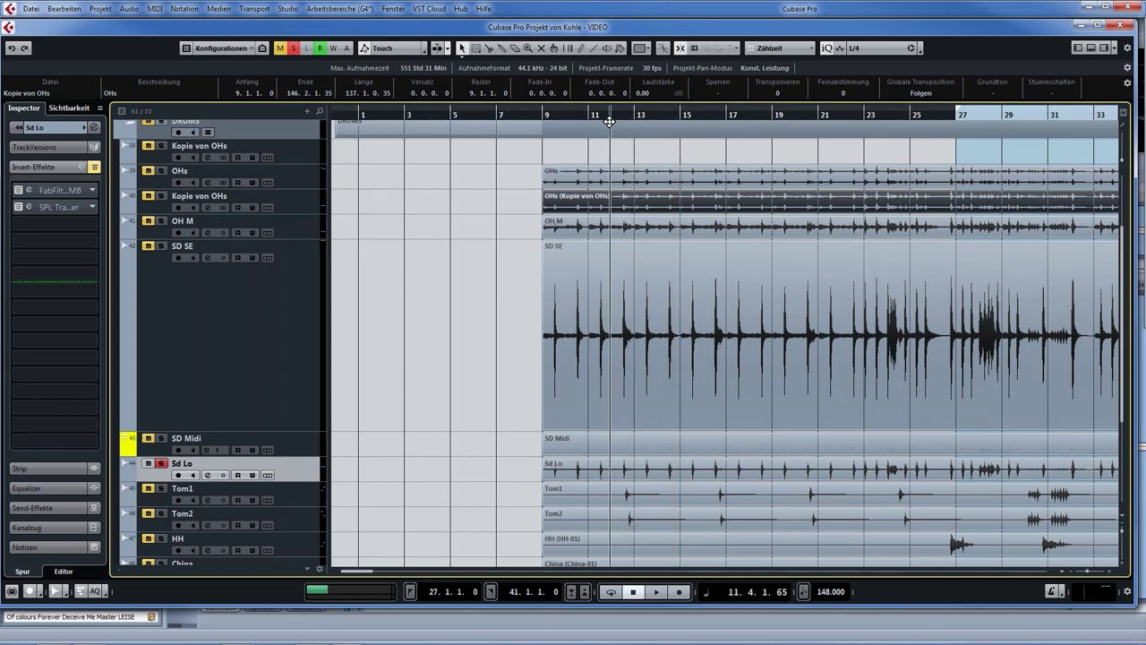
left_click(58, 190)
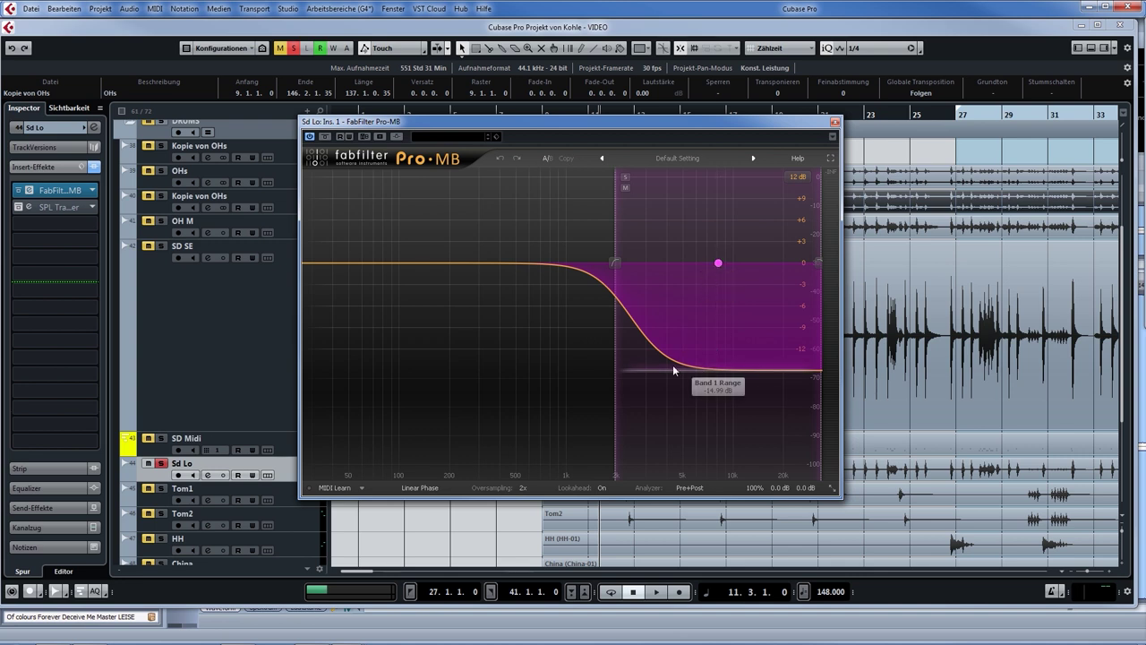
key("space")
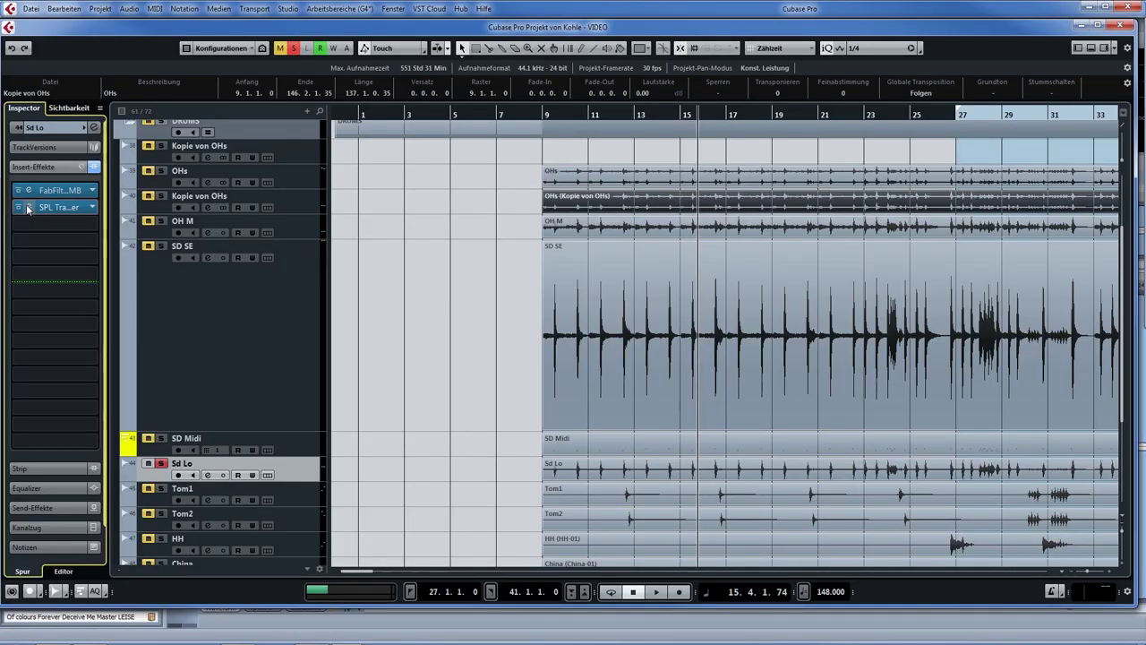
left_click(27, 208)
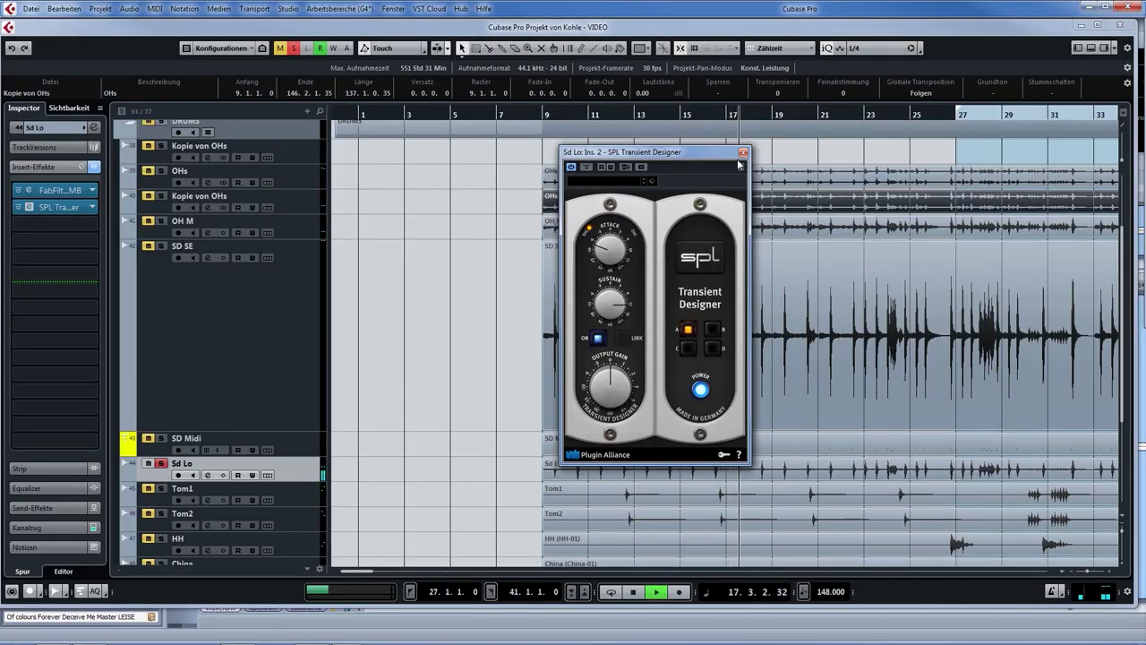
left_click(742, 152)
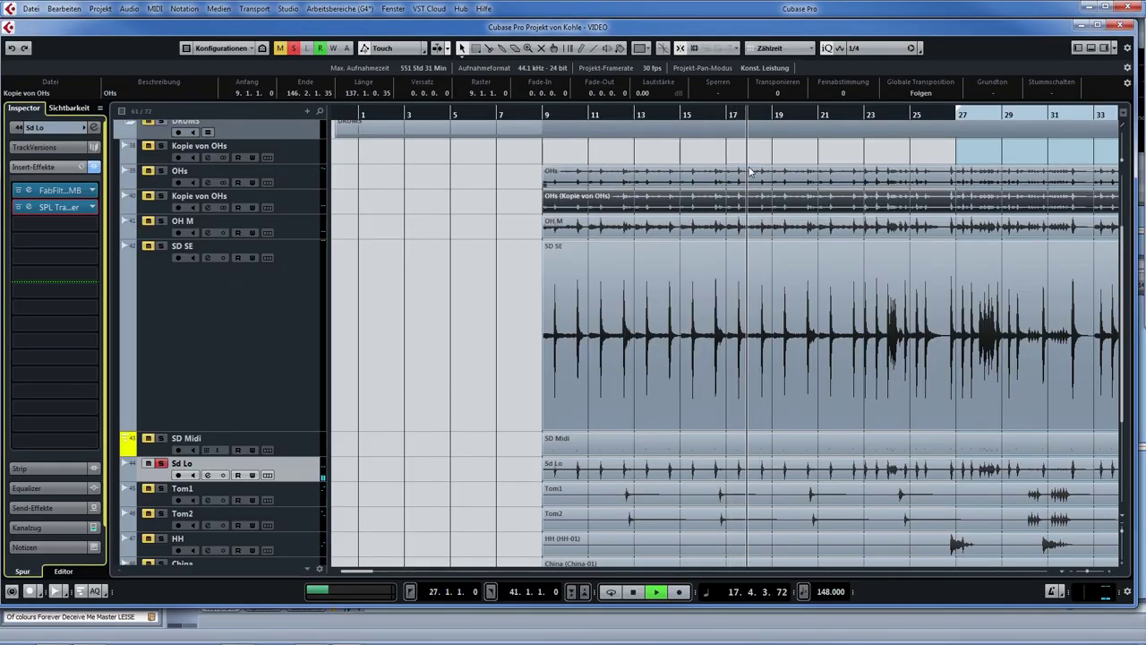
Step: Solo SD SE, OH M, Kopie von OHs and OHs in addition to Sd Lo and listen to the combined snare sound
left_click(161, 247)
left_click(161, 222)
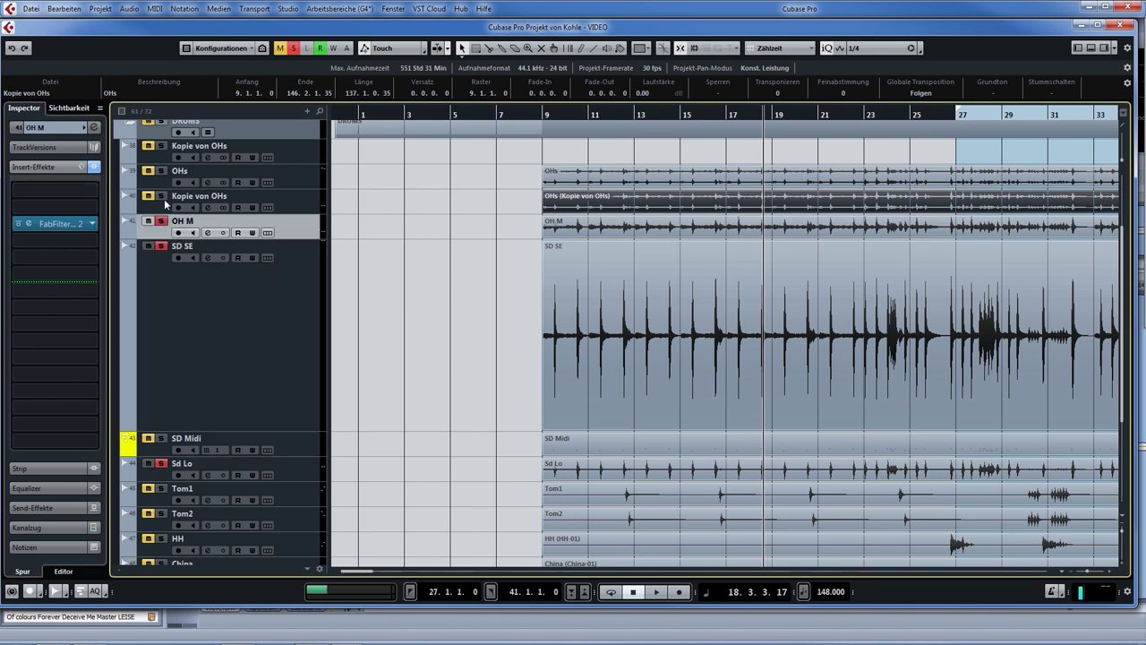
left_click(161, 196)
left_click(161, 171)
key("space")
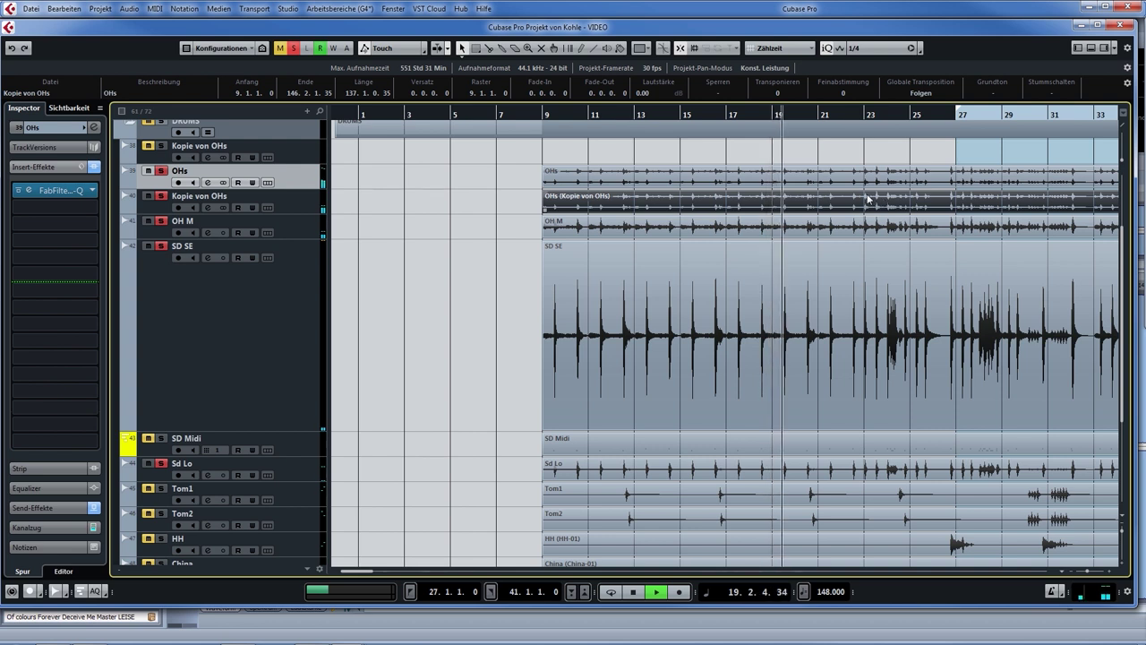
key("g")
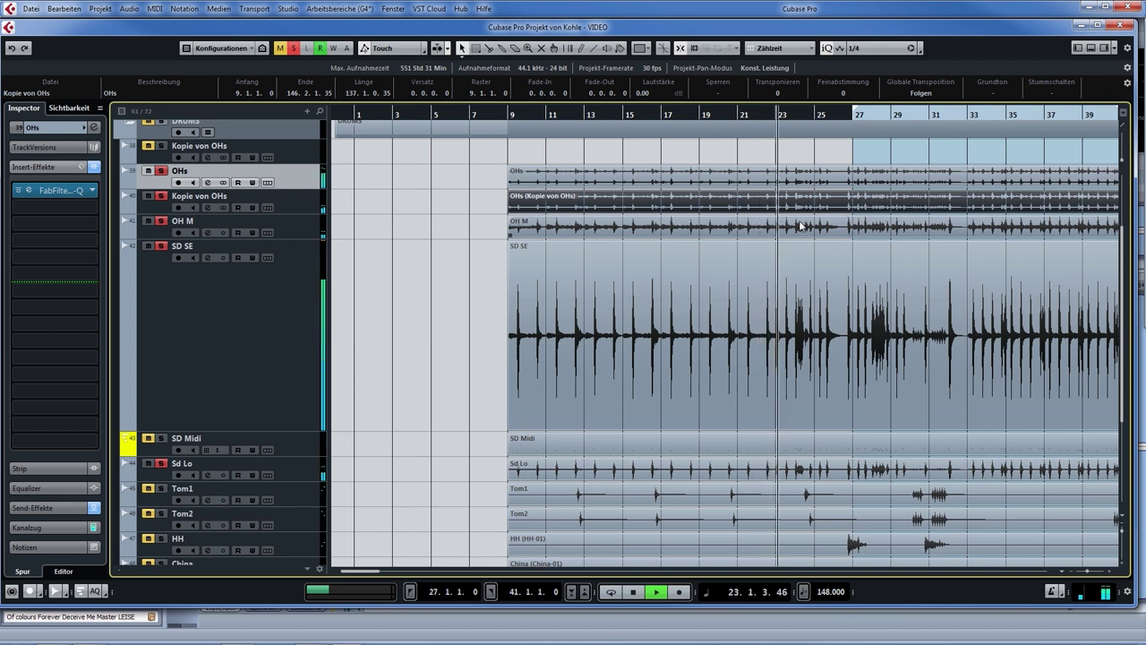
key("space")
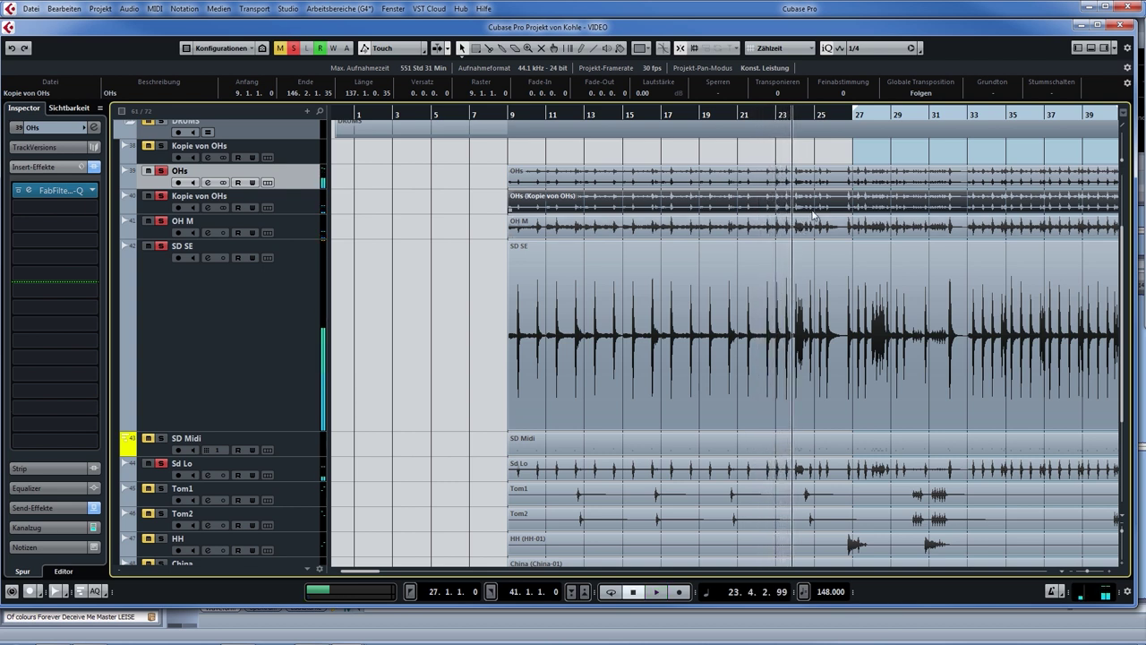
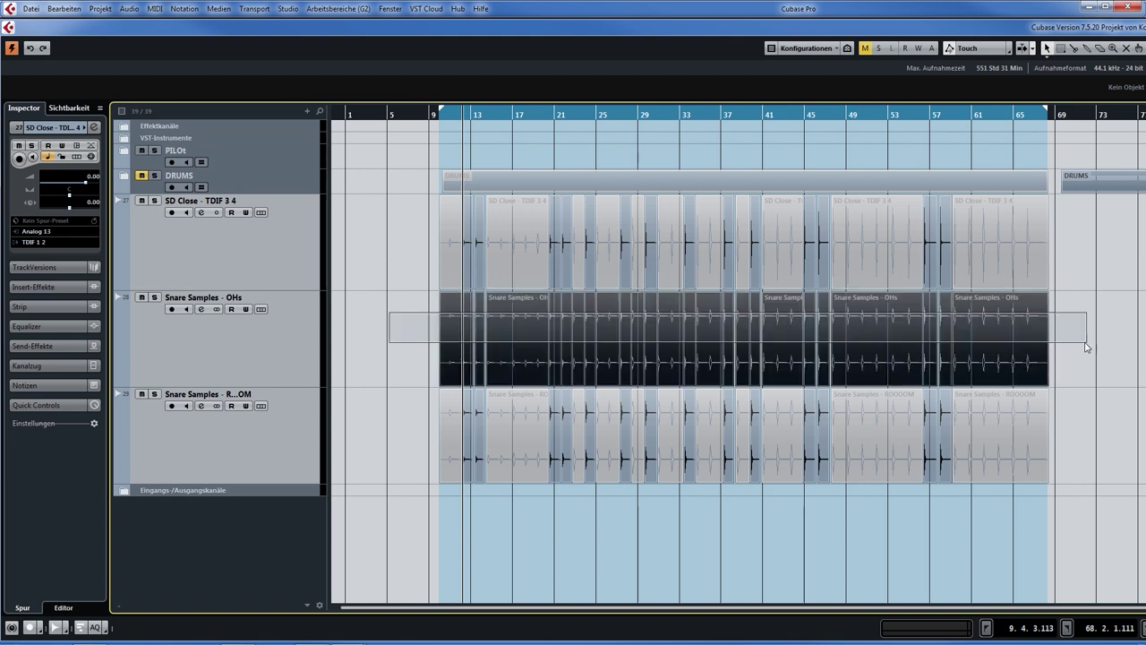
Step: Examine the recorded takes on the Snare Samples OHs and room tracks and the cut-out hits on SD Close
left_click_drag(363, 416, 1030, 455)
left_click(649, 529)
right_click(477, 290)
left_click(624, 278)
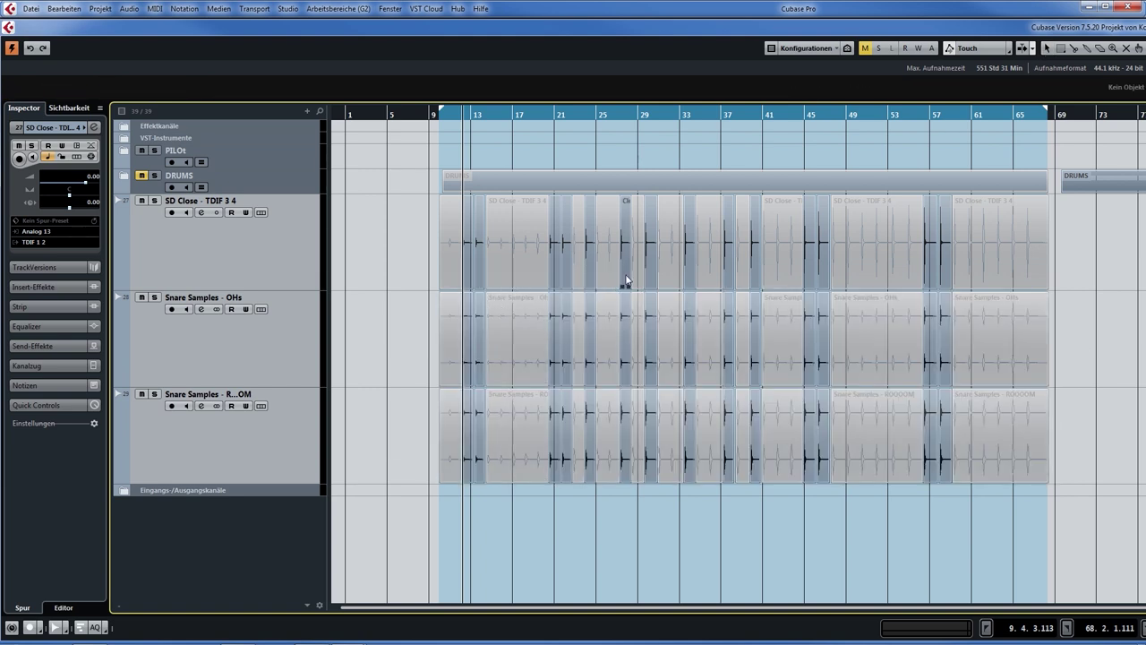
Step: Audition recorded snare hits directly from the events on the SD Close, Snare Samples OHs and room tracks
left_click_drag(449, 253, 537, 259)
left_click(669, 248)
left_click(891, 250)
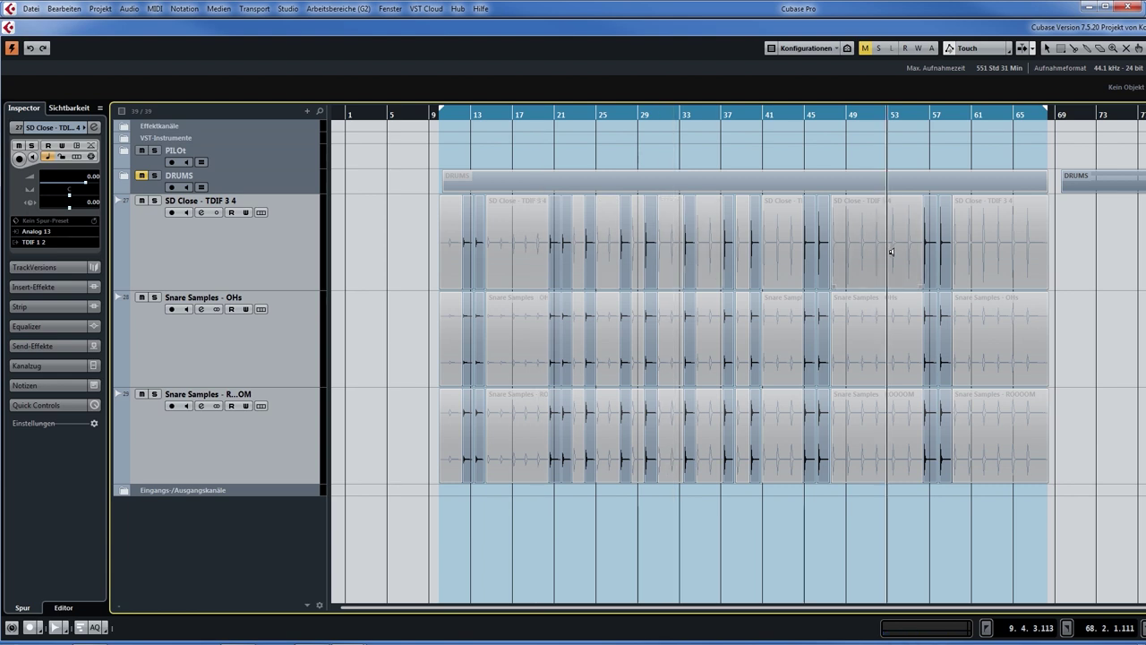
left_click_drag(896, 250, 898, 250)
left_click_drag(996, 244, 1001, 243)
left_click_drag(978, 344, 985, 343)
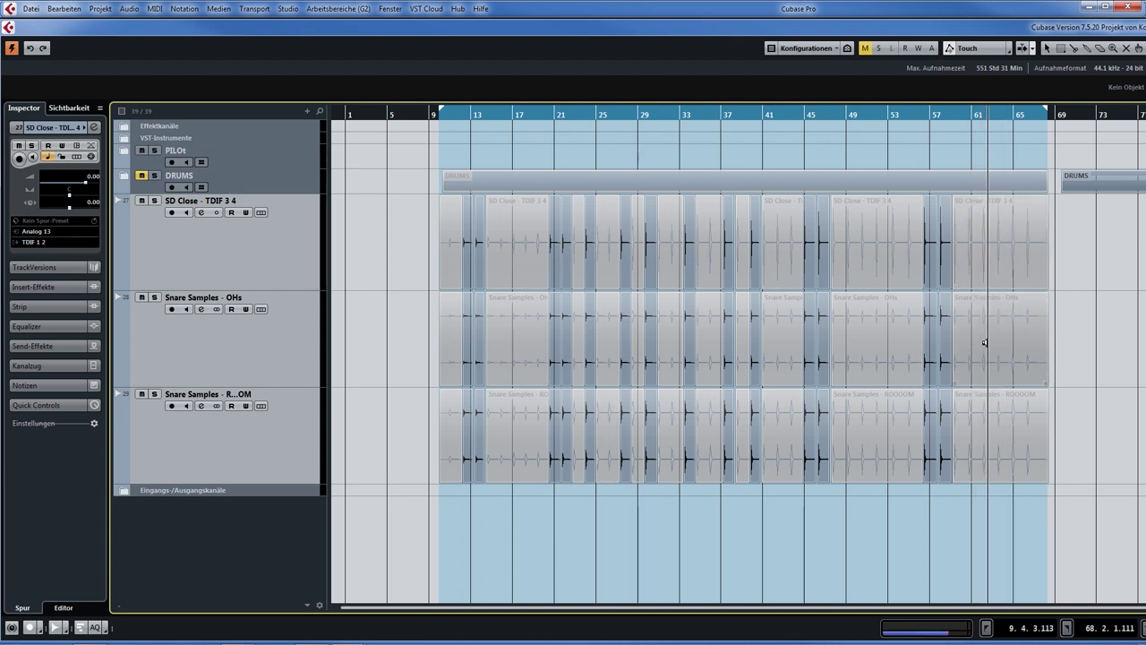
left_click_drag(983, 429, 989, 426)
Step: Select the six ghost-note snare samples between bars 12 and 14 across the three tracks, and clear the selection
left_click_drag(466, 117, 452, 375)
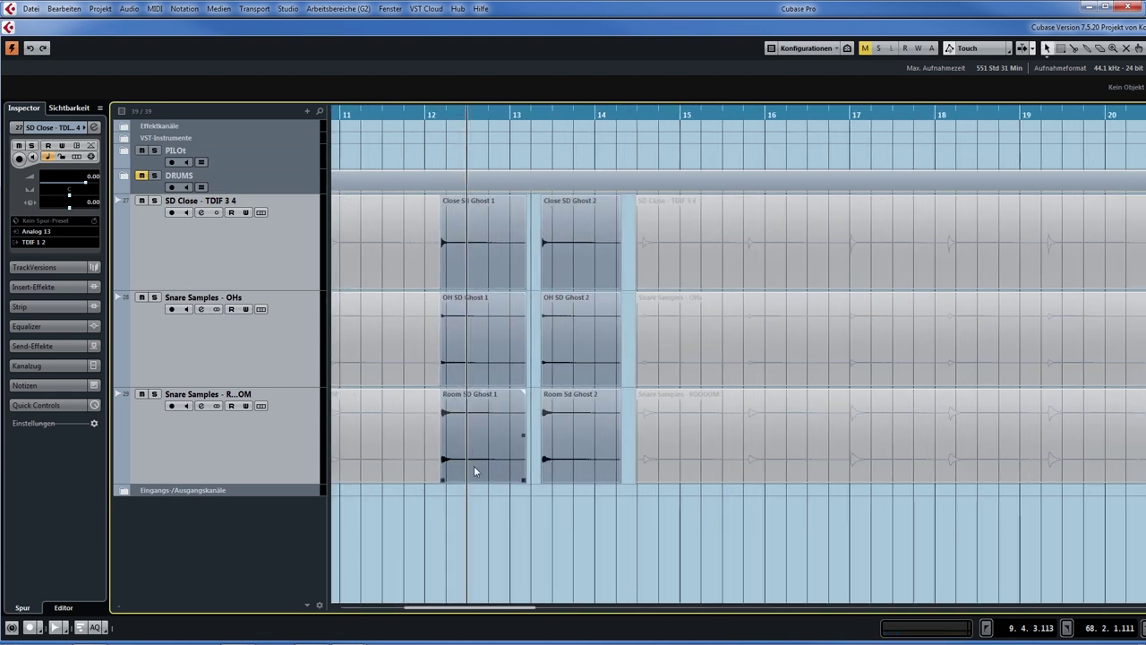
left_click_drag(501, 507, 595, 231)
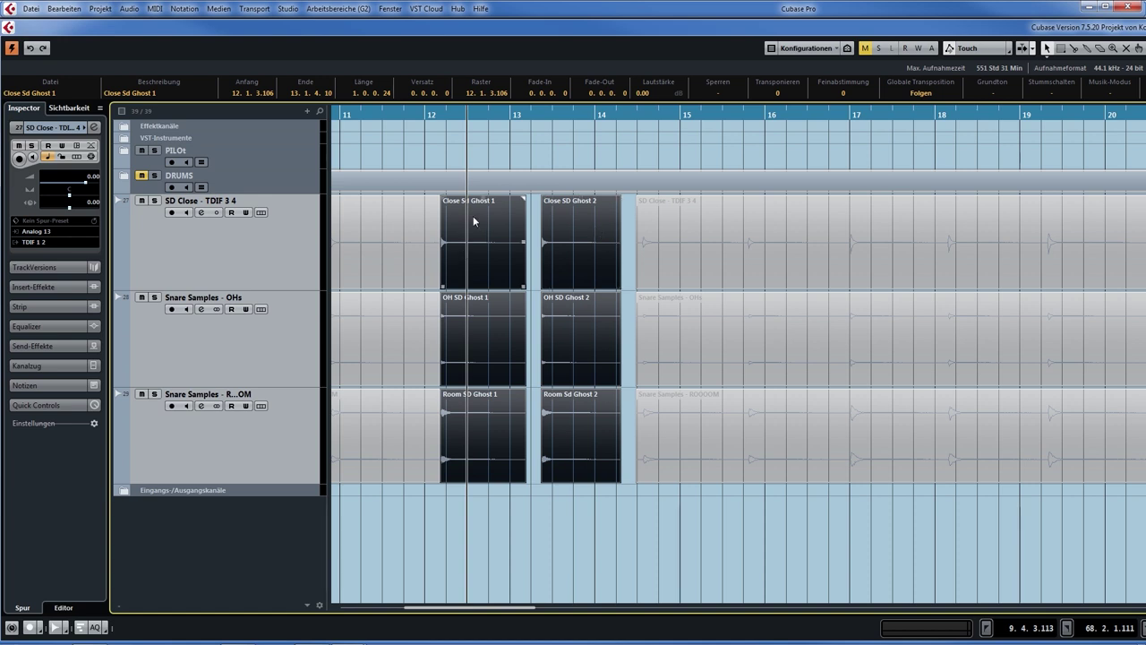
left_click(474, 522)
Step: Select the SD Ghost 1 and Ghost 2 samples one by one on the close, OH and room tracks
left_click_drag(431, 115, 457, 208)
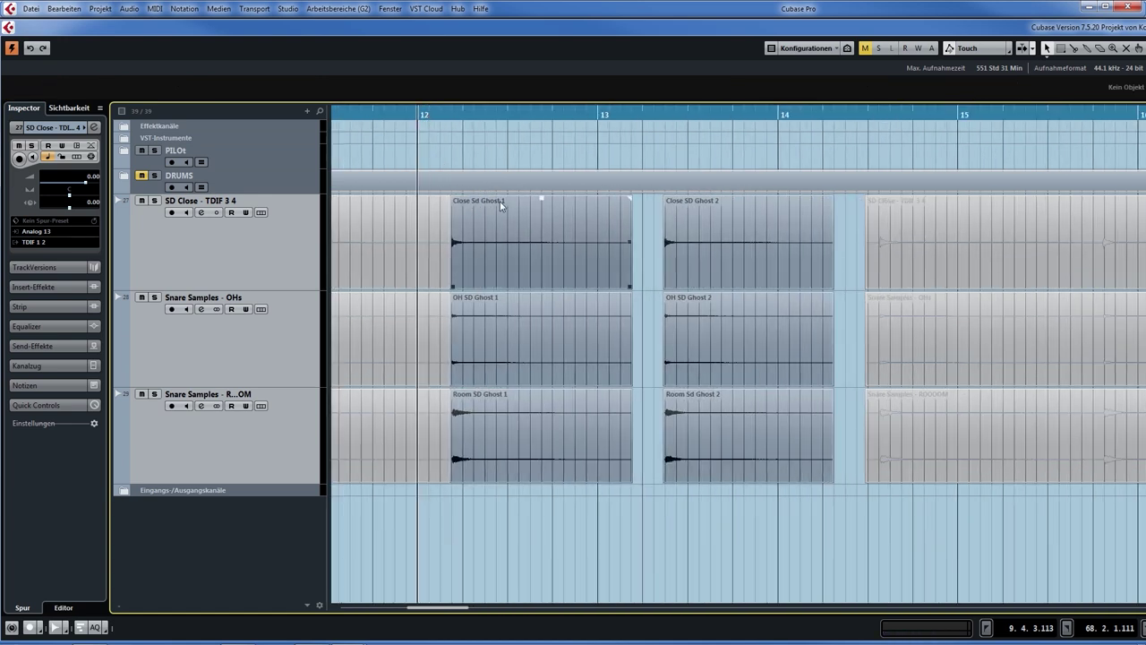
left_click(551, 251)
left_click(706, 253)
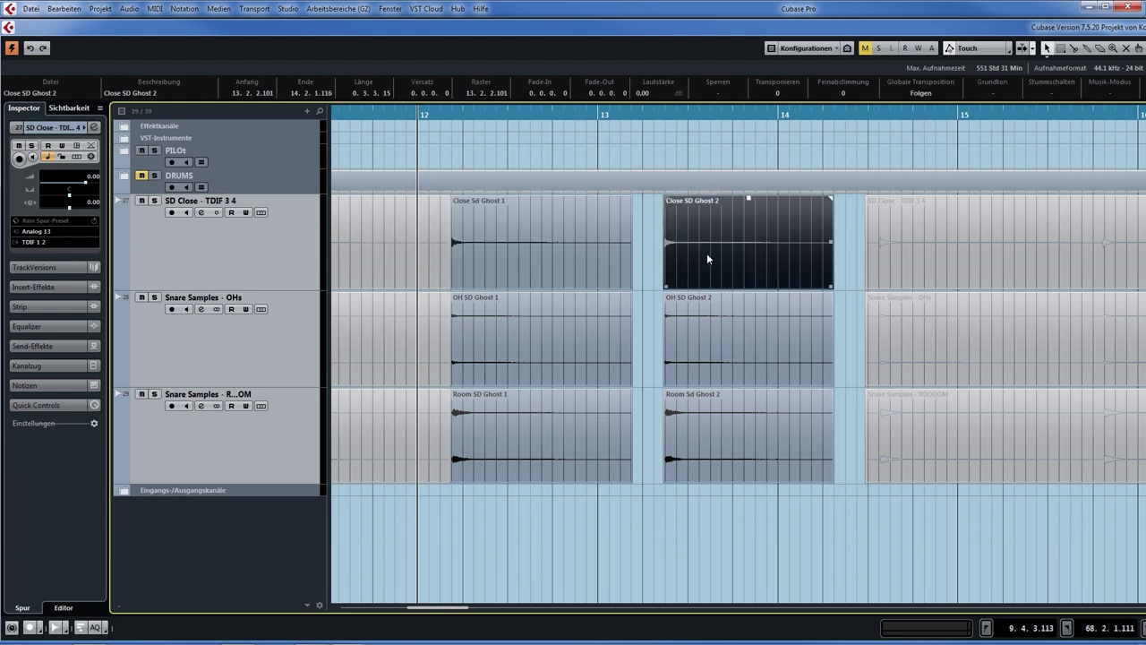
left_click(529, 332)
left_click(742, 305)
left_click(528, 435)
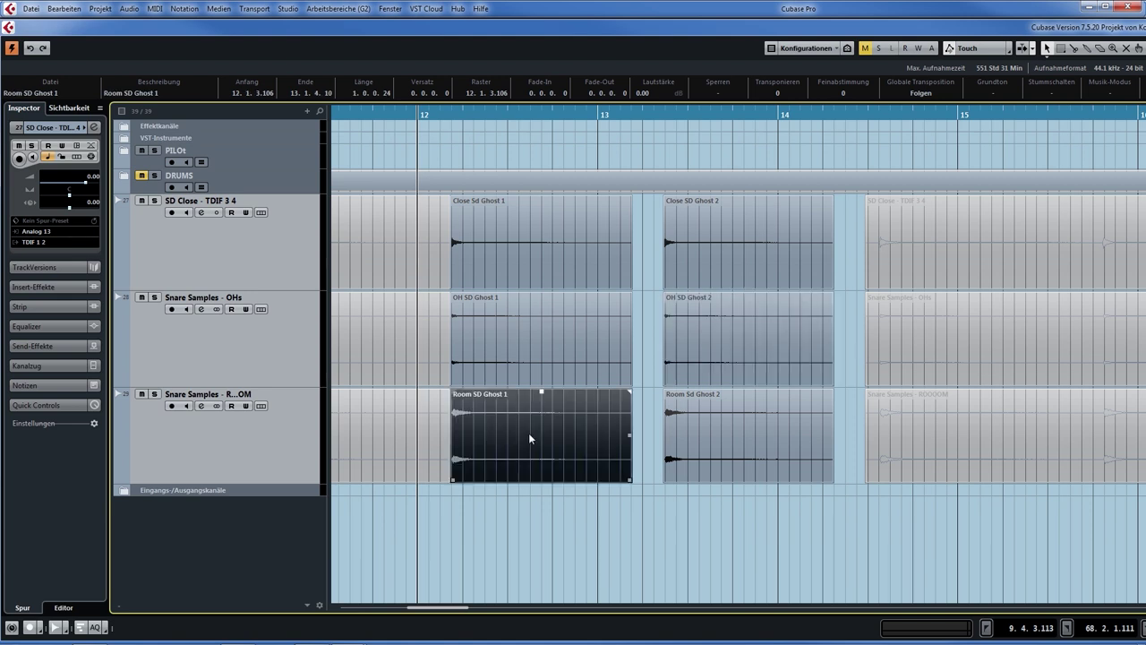
left_click(697, 429)
Step: Locate the hard snare hit near bar 56 and select Close SD Hard1 at the start of its waveform
key("g")
key("g")
key("g")
key("g")
key("g")
key("g")
key("g")
key("g")
key("g")
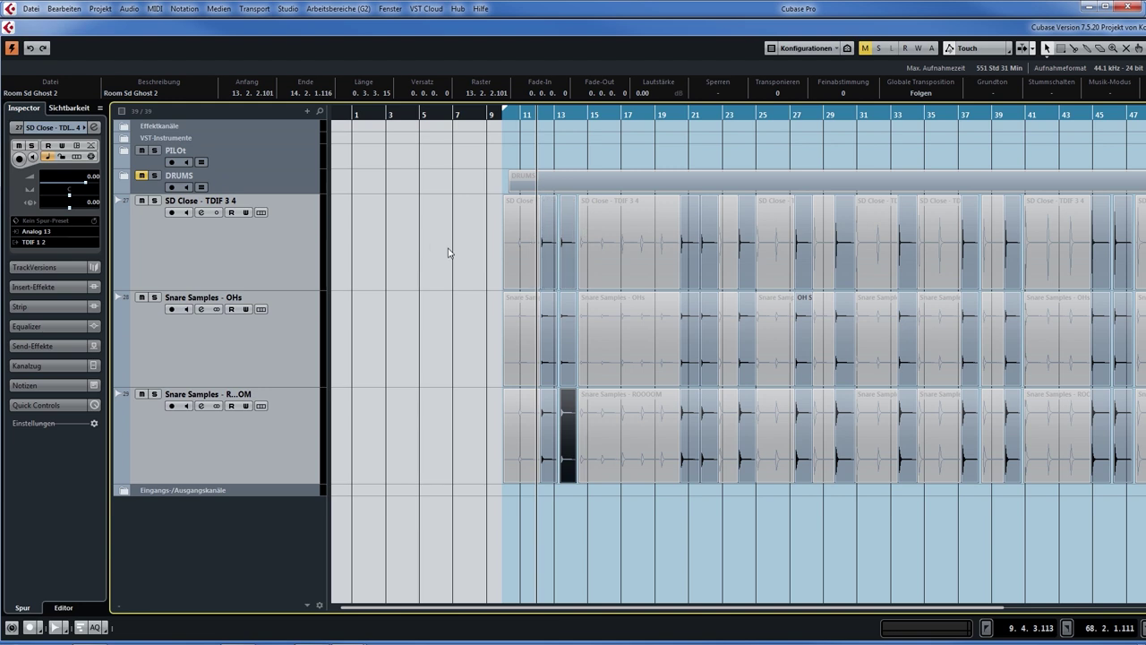
left_click(804, 350)
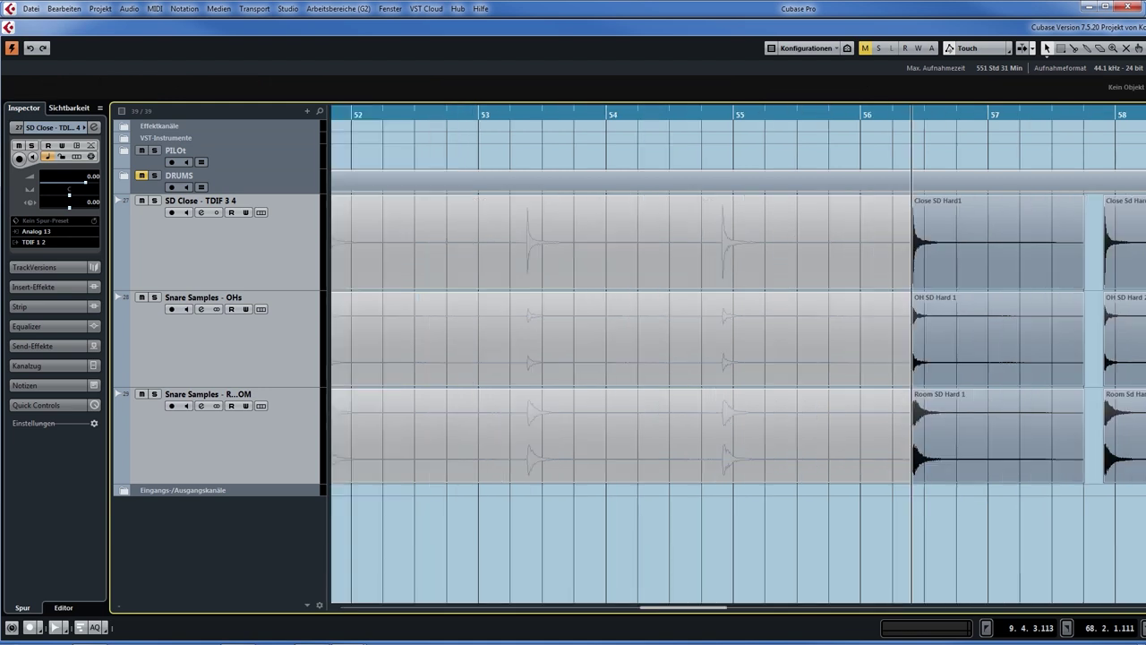
left_click(736, 172)
mouse_move(709, 116)
left_mouse_down()
mouse_move(715, 162)
mouse_move(786, 214)
mouse_move(774, 241)
mouse_move(737, 261)
mouse_move(741, 272)
mouse_move(758, 267)
mouse_move(734, 278)
mouse_move(760, 264)
mouse_move(736, 266)
mouse_move(735, 248)
mouse_move(758, 274)
left_mouse_up()
left_click(758, 274)
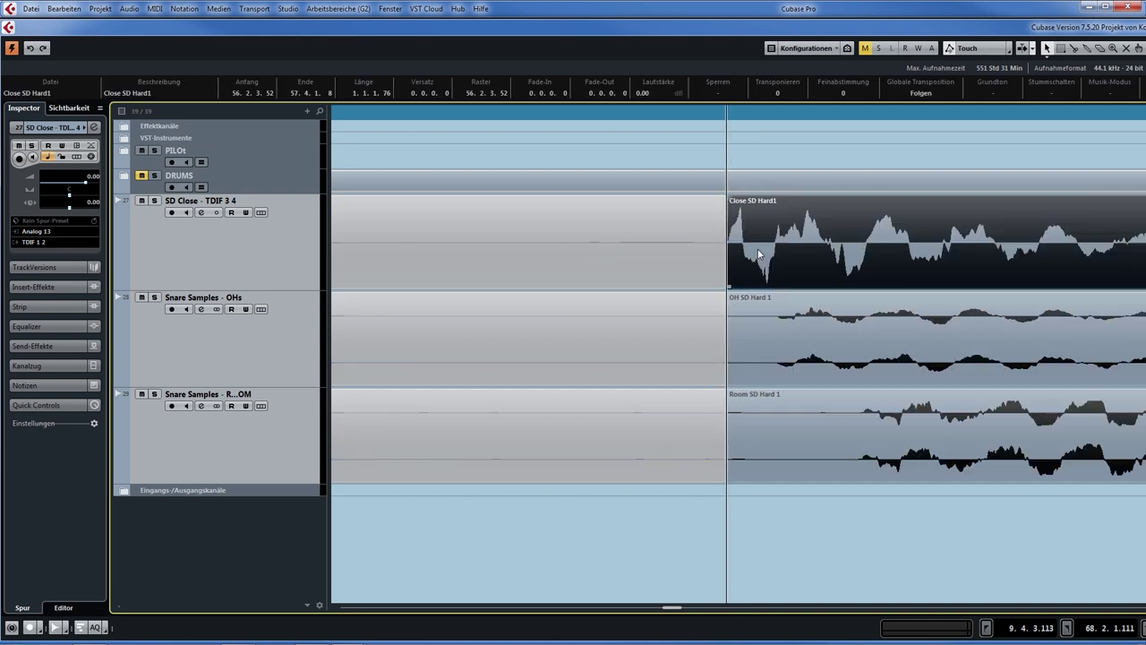
Step: Compare where the hit begins in the Close SD Hard1, OH SD Hard 1 and Room SD Hard 1 samples
left_click(794, 337)
left_click(876, 422)
left_click(867, 351)
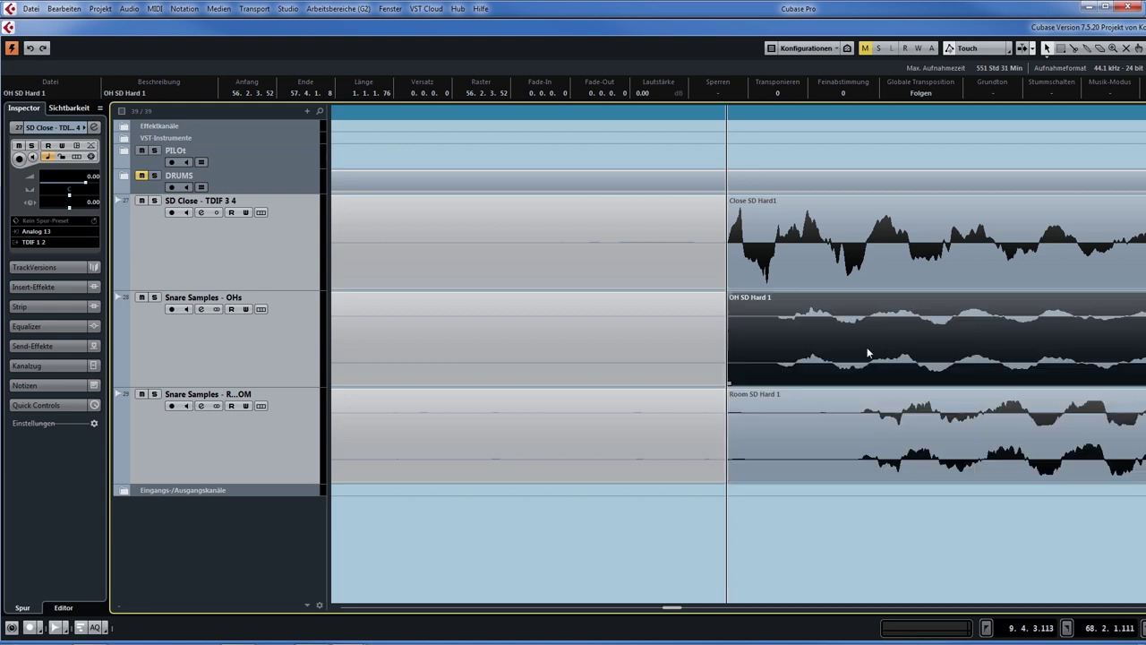
left_click(801, 254)
left_click(840, 342)
left_click(887, 430)
left_click(858, 325)
left_click(800, 267)
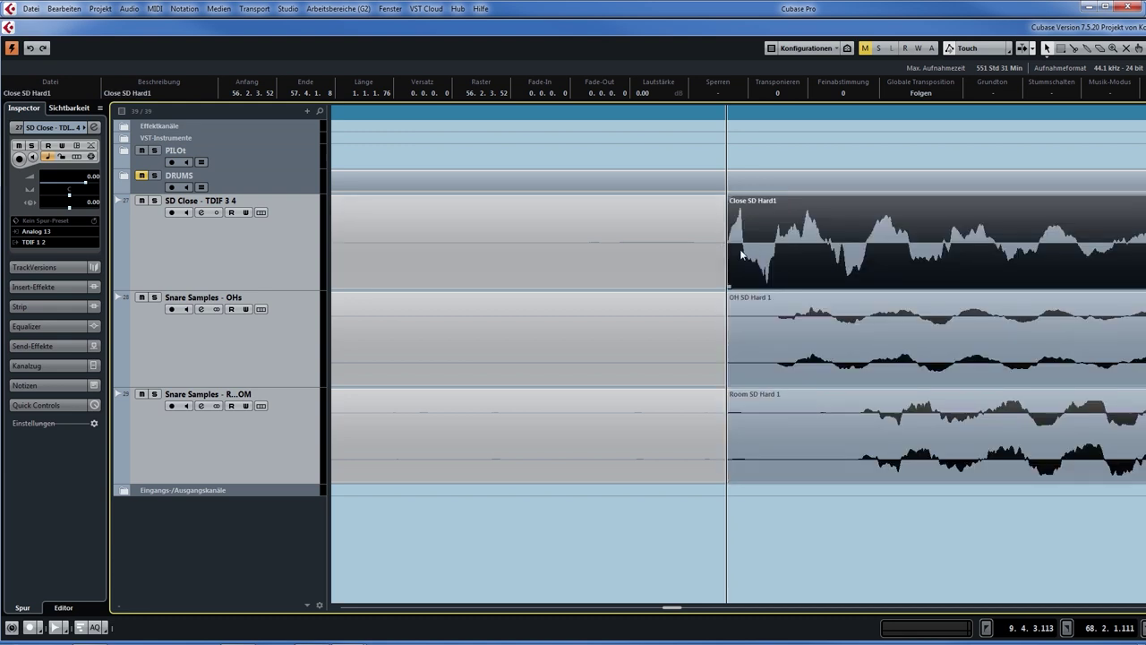
left_click(783, 319)
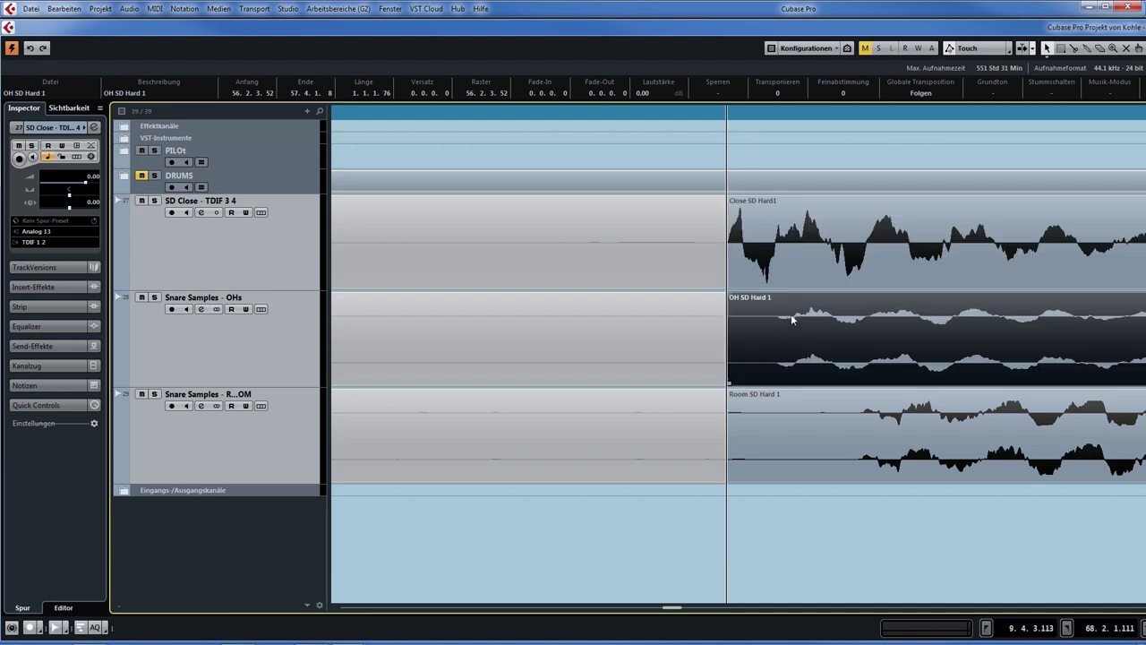
left_click(823, 424)
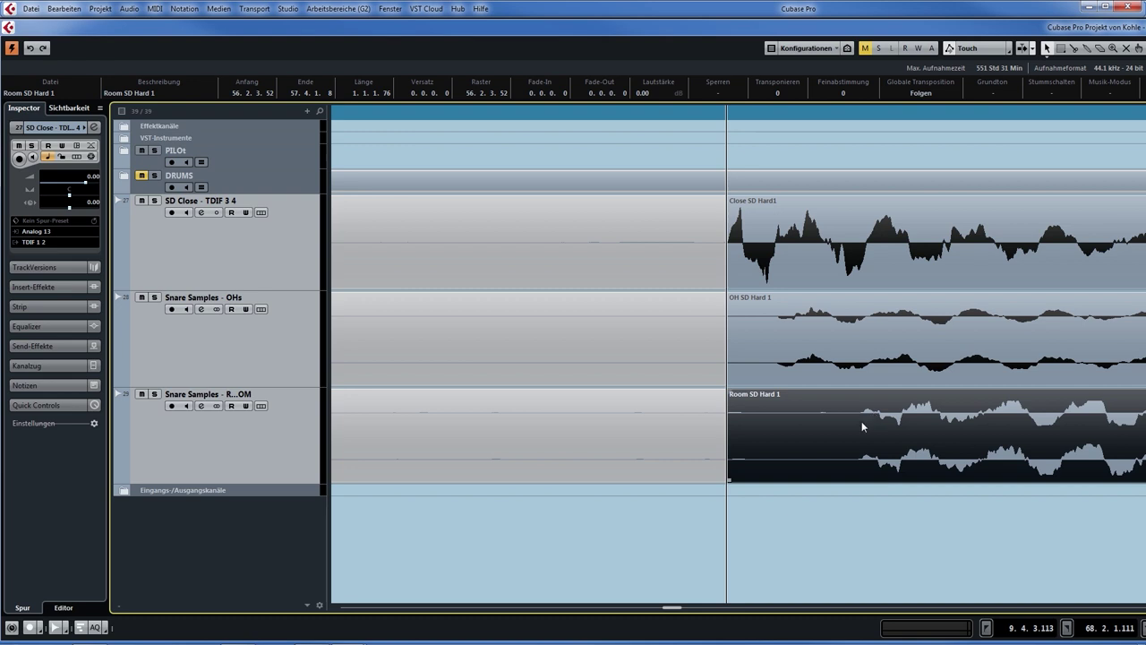
left_click(827, 259)
left_click(822, 345)
left_click(826, 418)
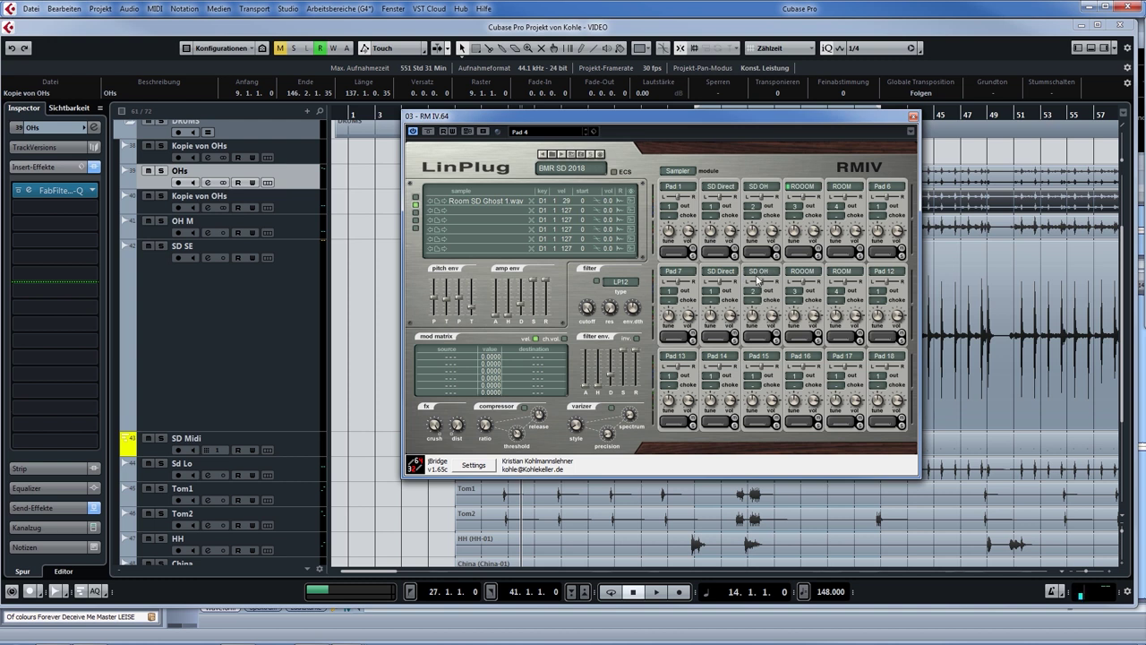
Step: View the sample layers of the SD Direct pad in RM IV, including its ghost layer, and play the SD OH pads
left_click(726, 254)
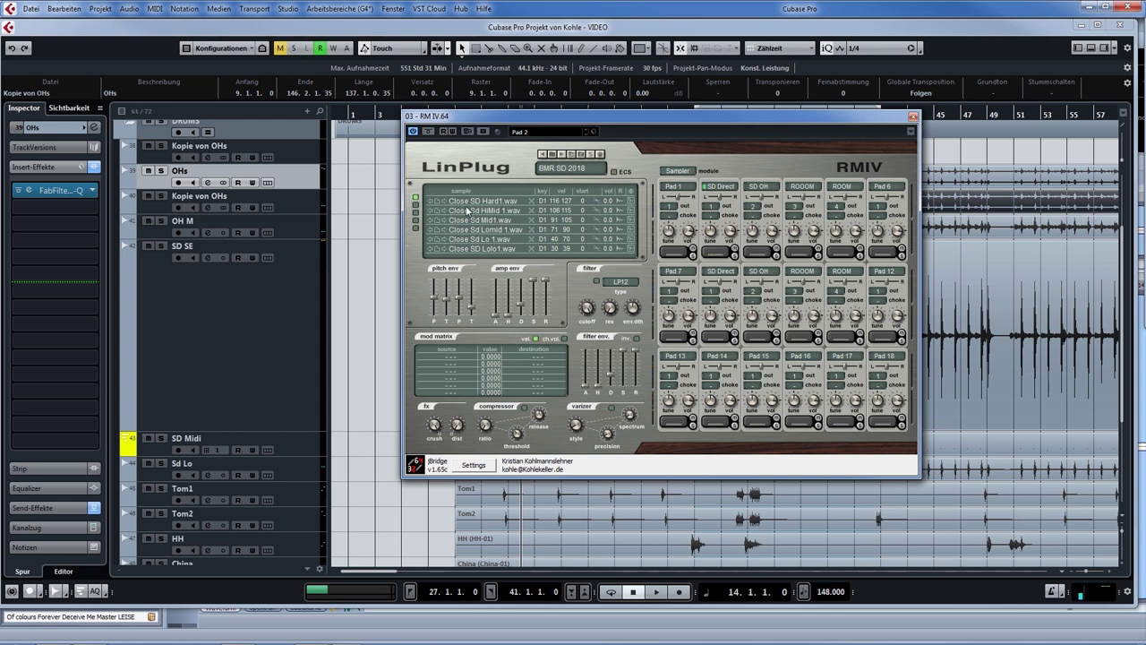
left_click(419, 206)
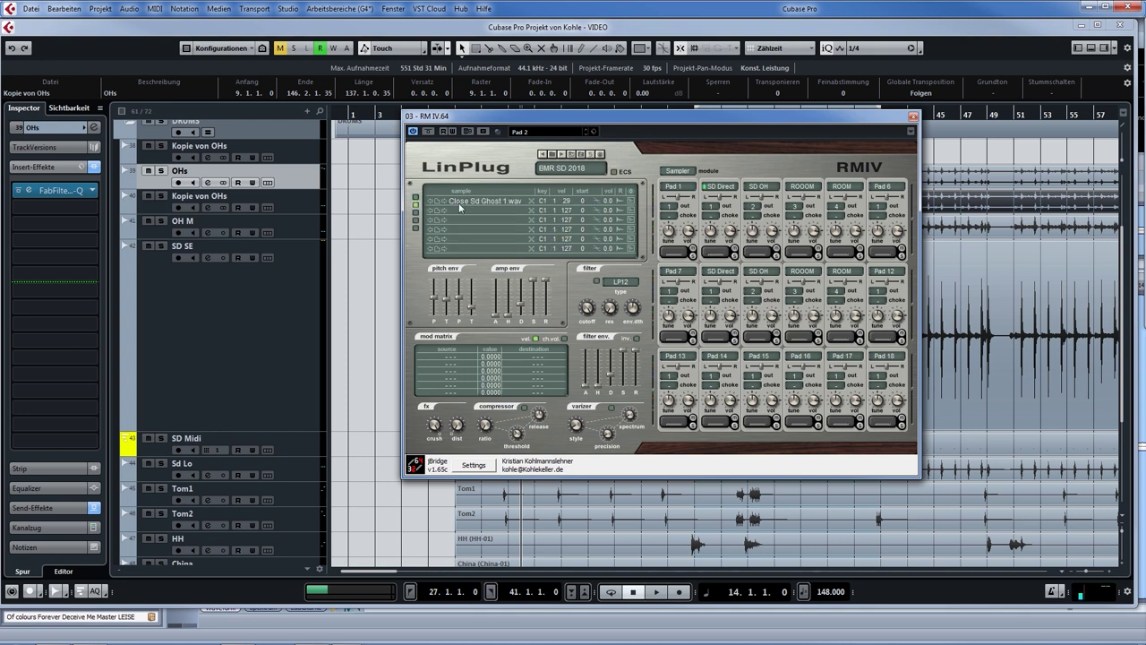
left_click(416, 197)
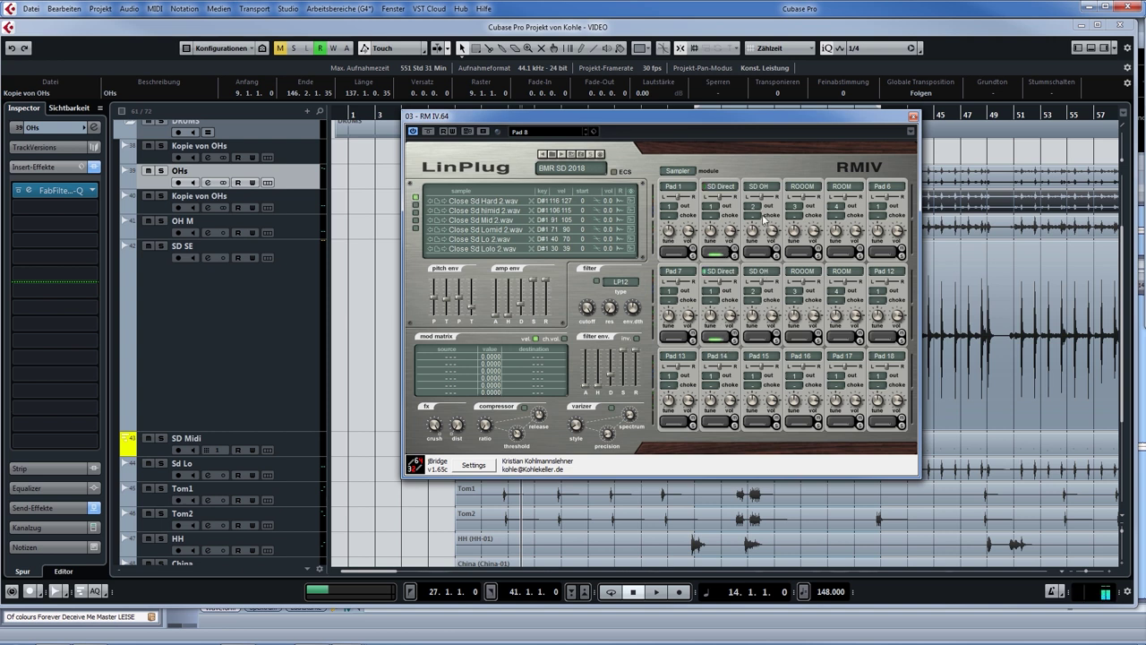
left_click(768, 256)
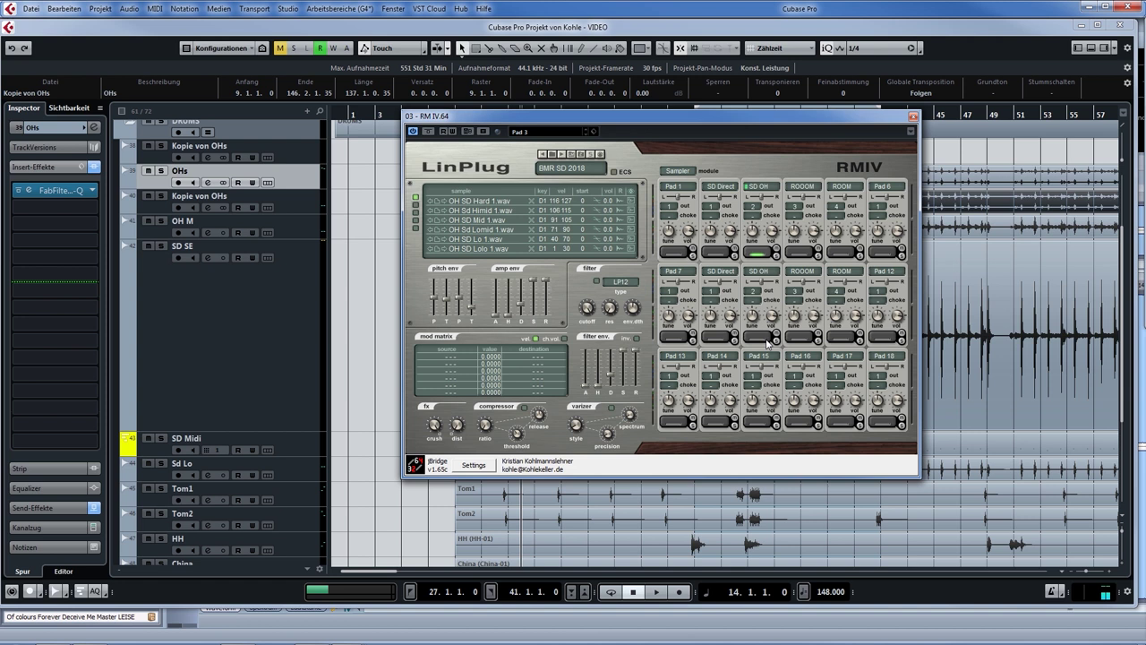
left_click(767, 340)
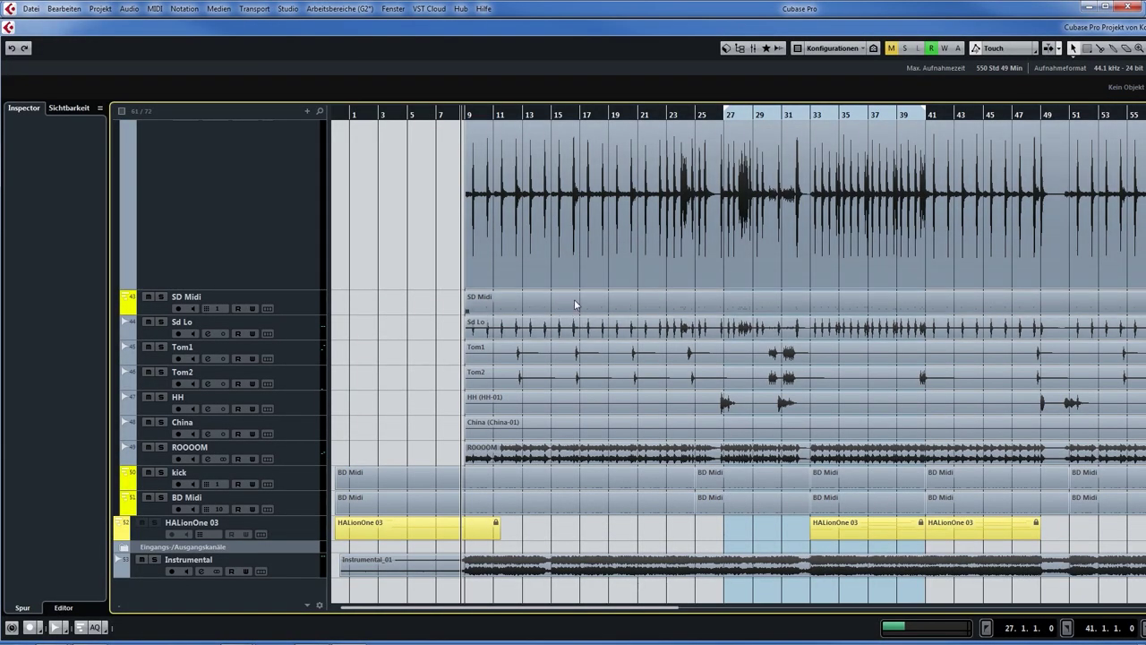
Step: Open the SD Midi part in the Key Editor and select the D1 and D#1 notes in its opening bars
double_click(574, 299)
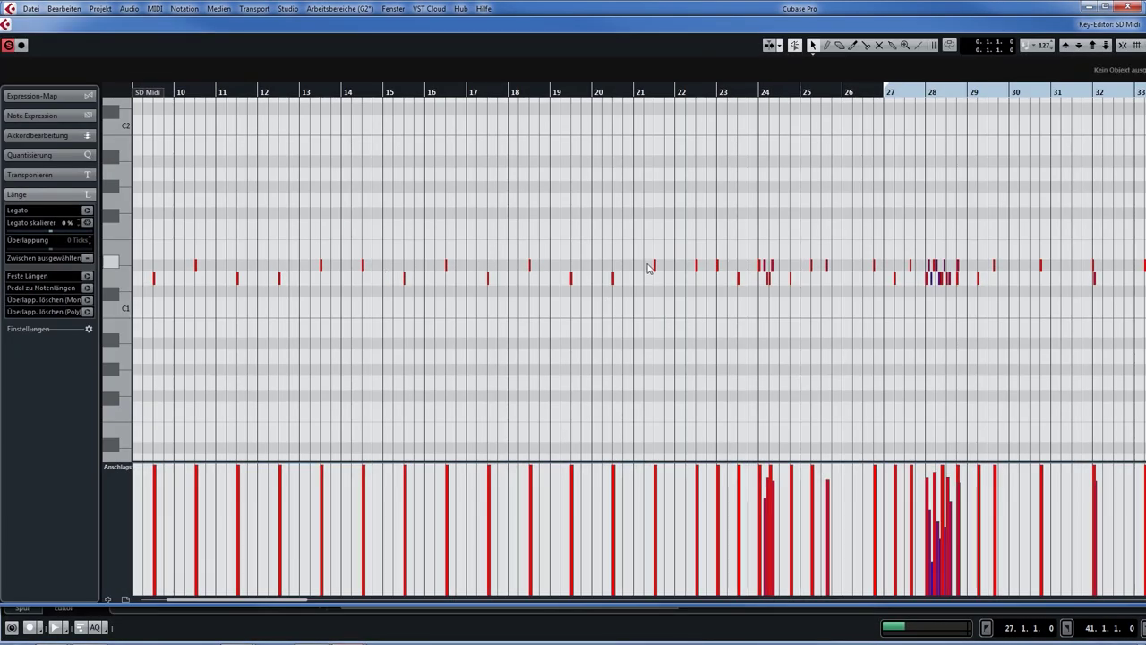
scroll(586, 283, "left", 4)
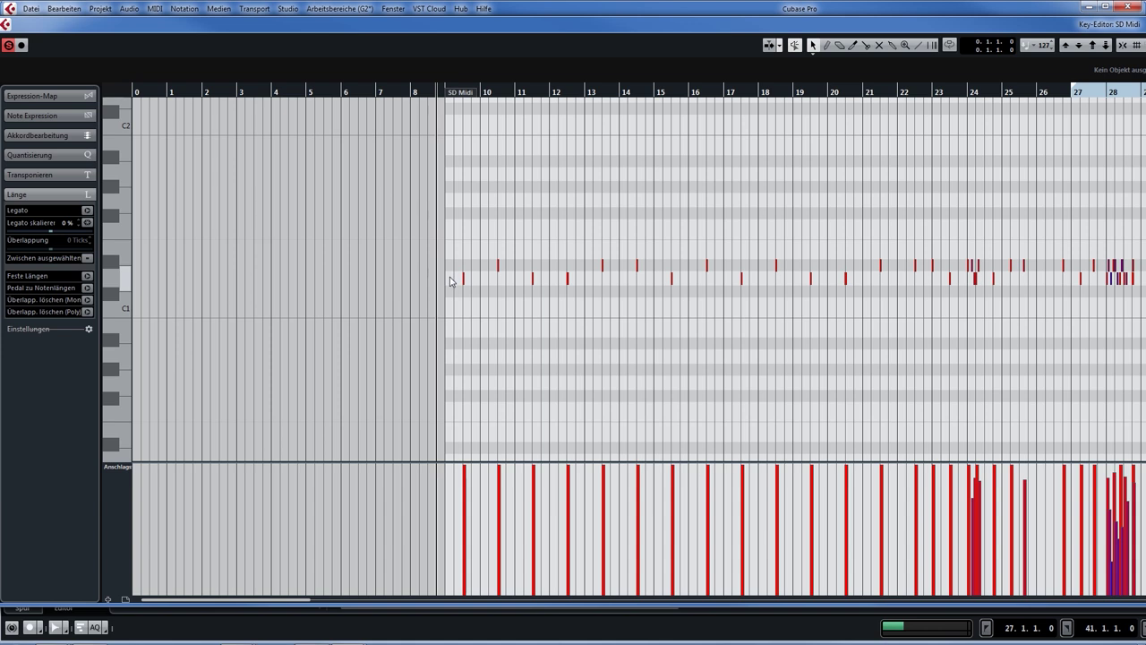
left_click_drag(450, 281, 621, 297)
left_click_drag(456, 233, 740, 271)
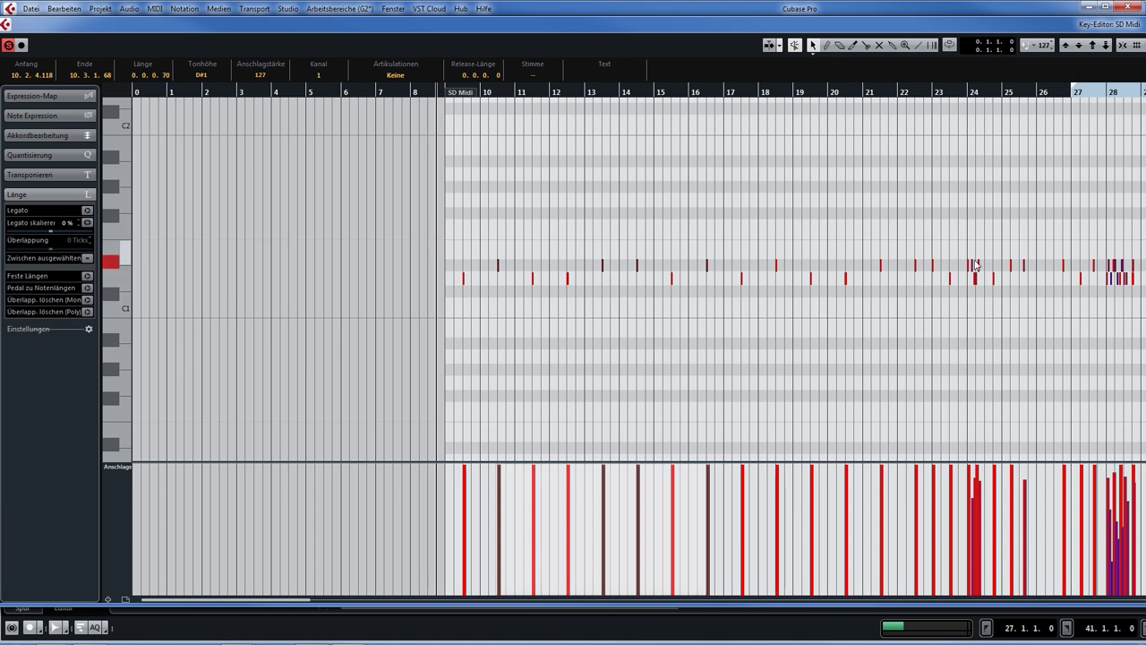
Step: Select single SD Midi notes between bars 10 and 13 to examine how the hits alternate between D1 and D#1
left_click_drag(512, 95, 486, 108)
left_click_drag(481, 234, 538, 301)
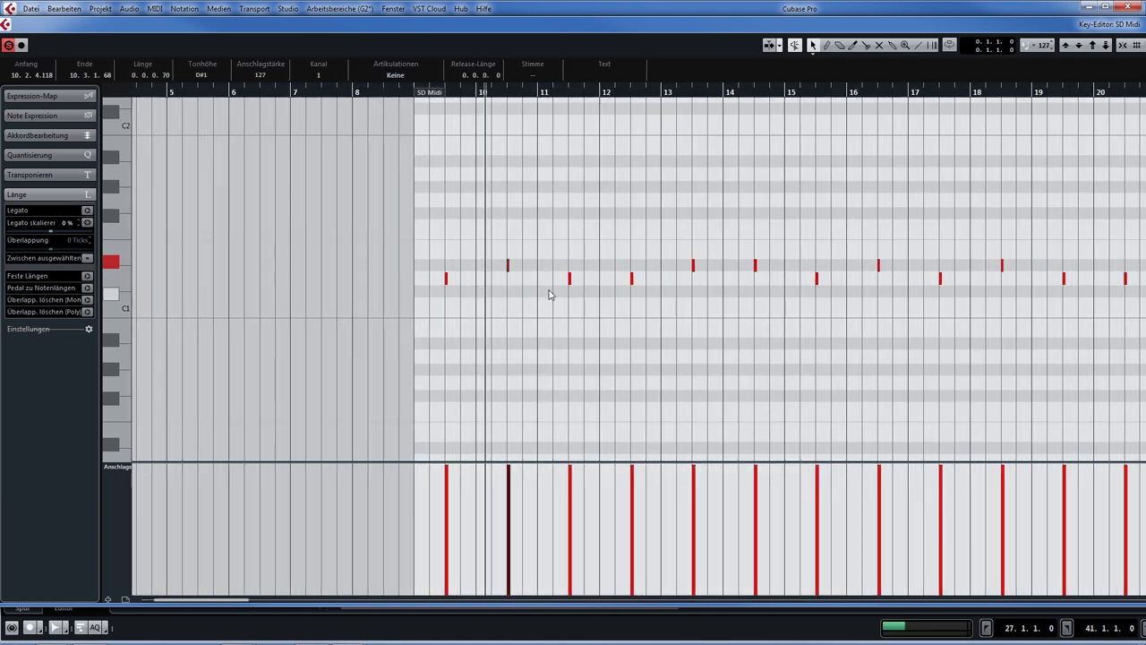
left_click_drag(549, 250, 599, 307)
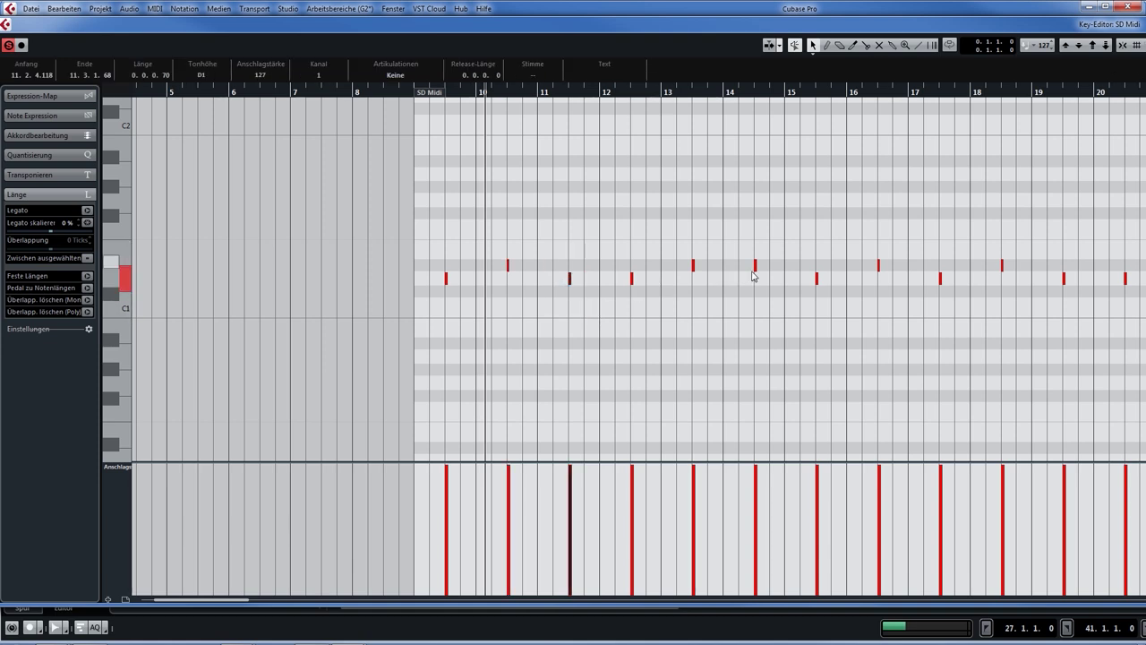
key("g")
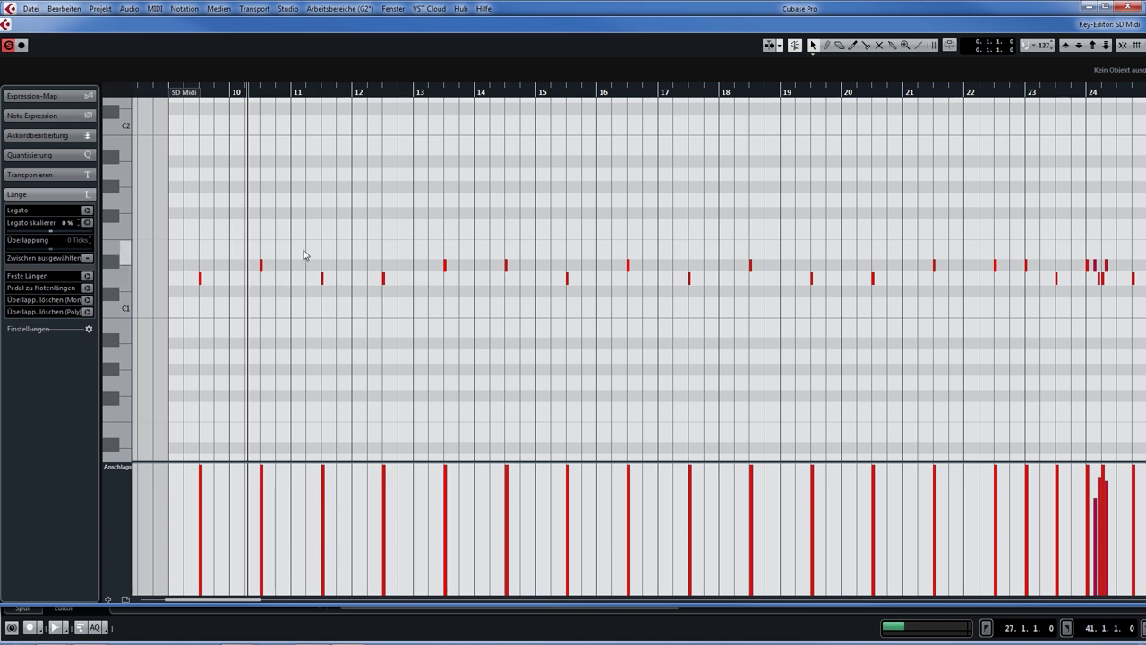
left_click(322, 278)
left_click_drag(413, 242, 458, 283)
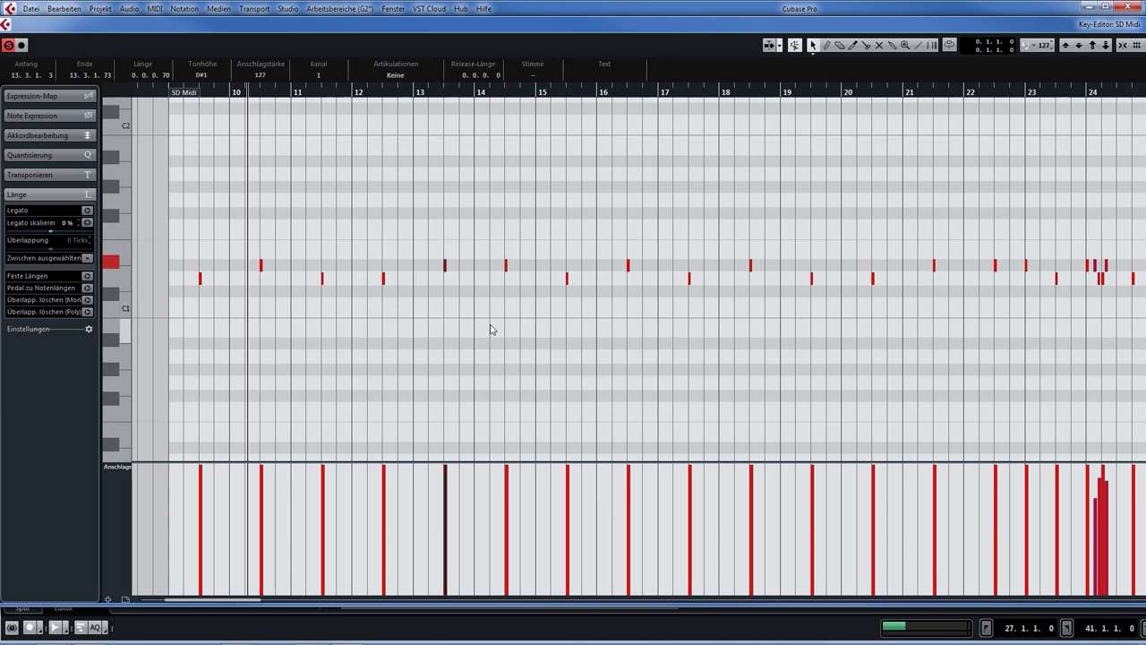
Step: Examine the note pattern and velocities of the snare fills at bars 24 and 28, starting playback before bar 24
scroll(895, 248, "right", 6)
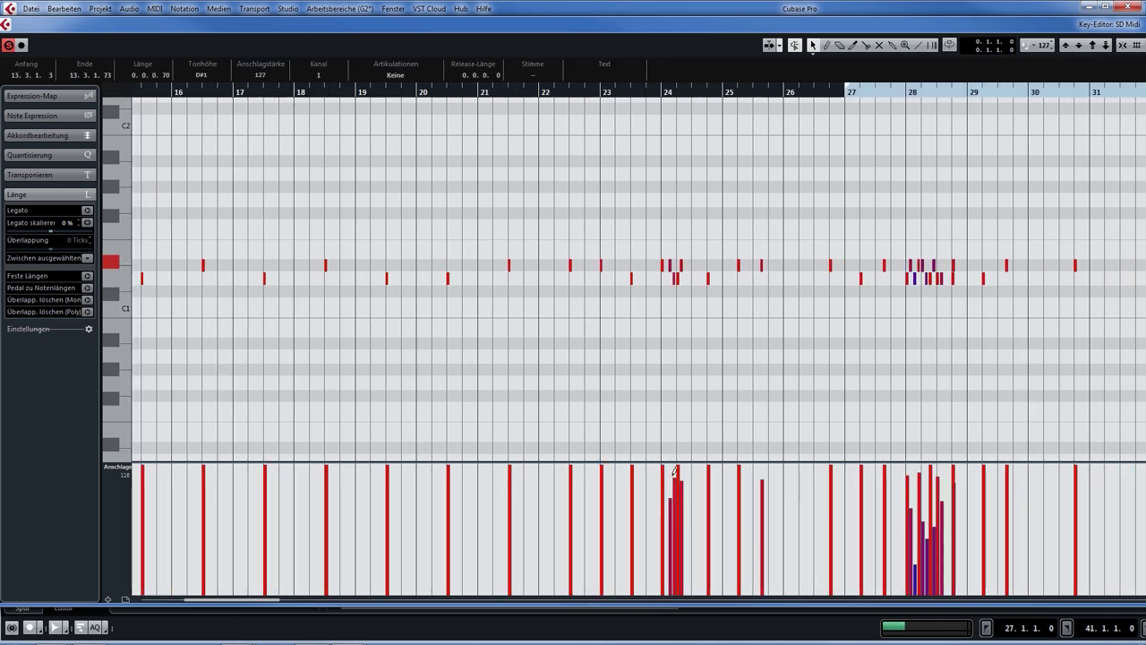
scroll(695, 390, "right", 3)
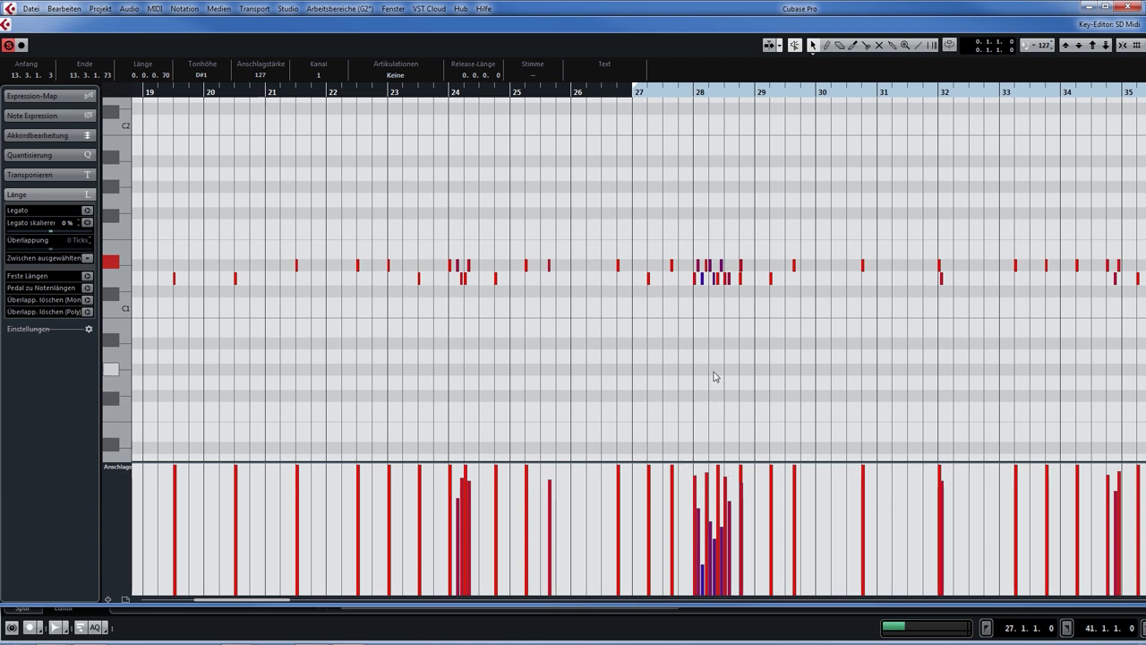
left_click_drag(675, 93, 632, 98)
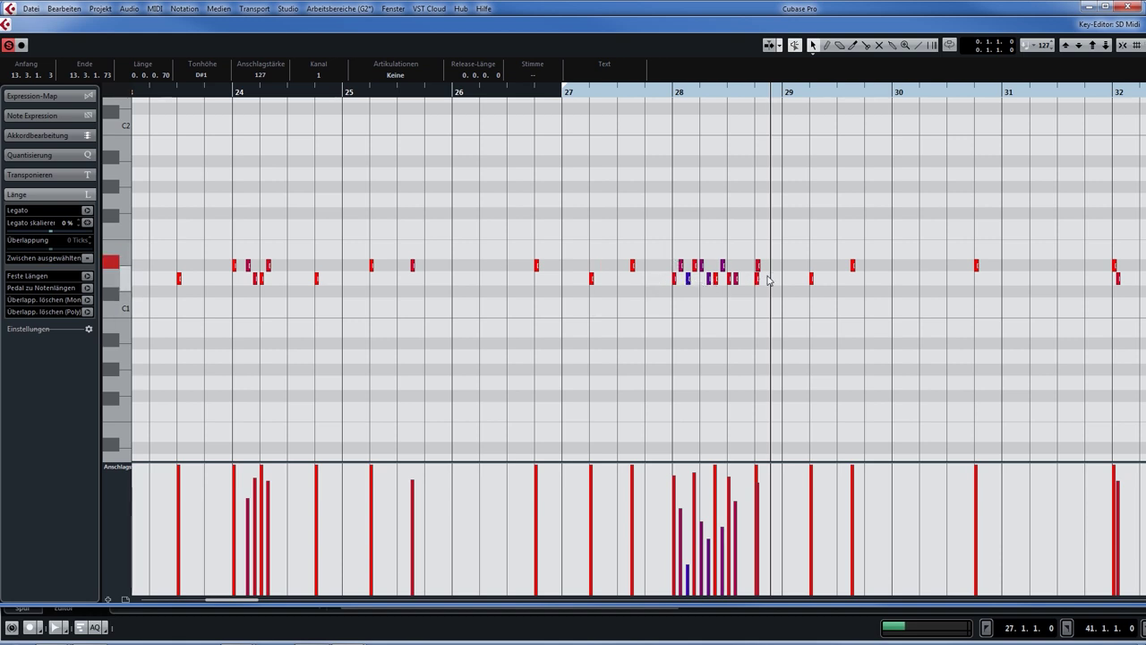
left_click(213, 90)
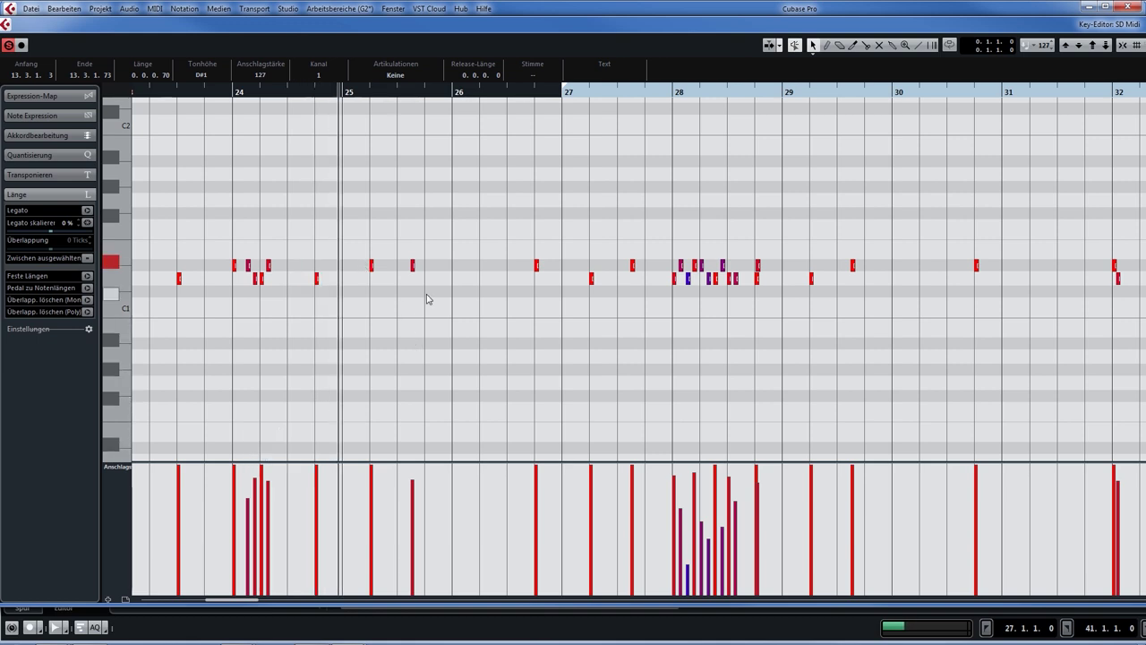
scroll(426, 299, "down", 3)
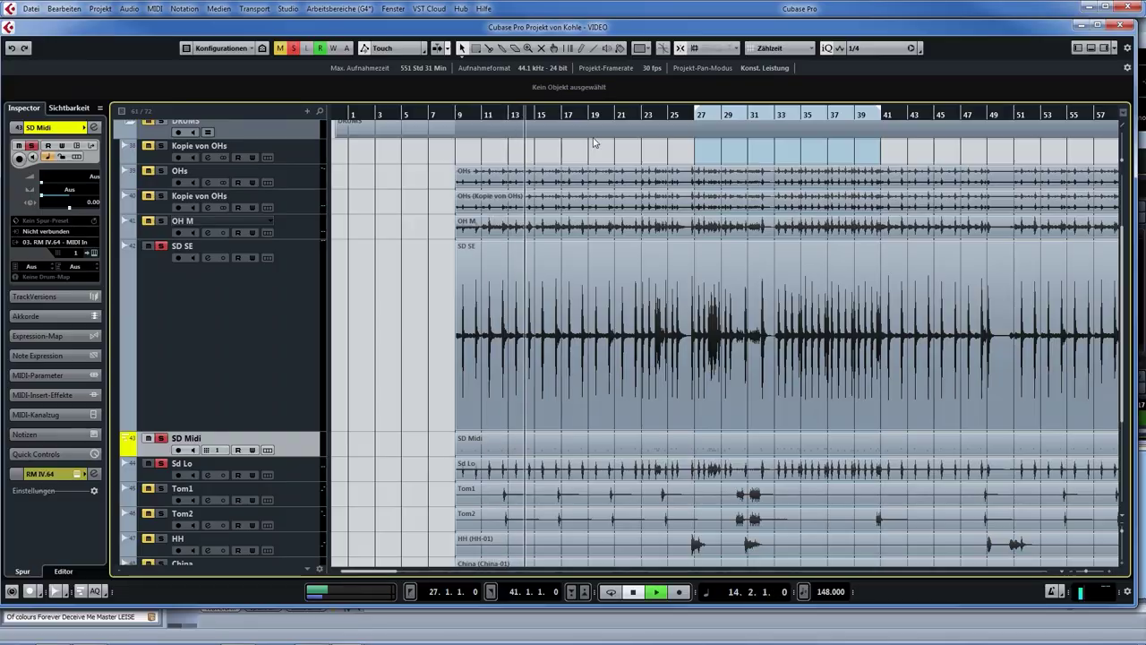
Step: Show the MixConsole and raise the SD direct channel's fader to 0.95 during playback
key("F3")
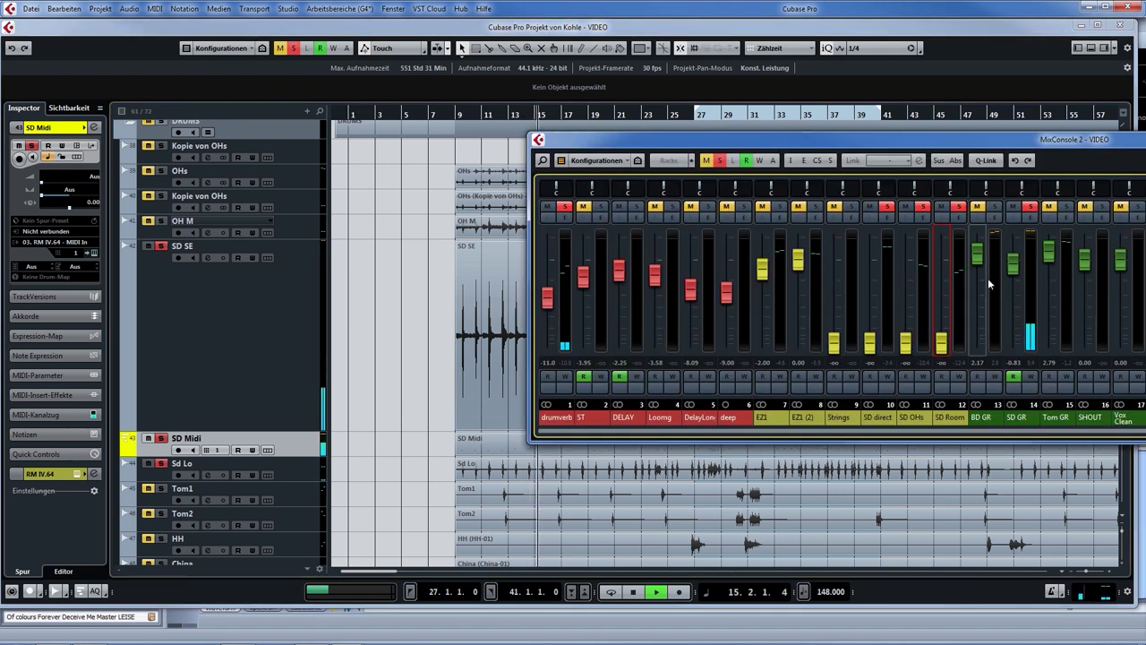
left_click_drag(873, 343, 882, 258)
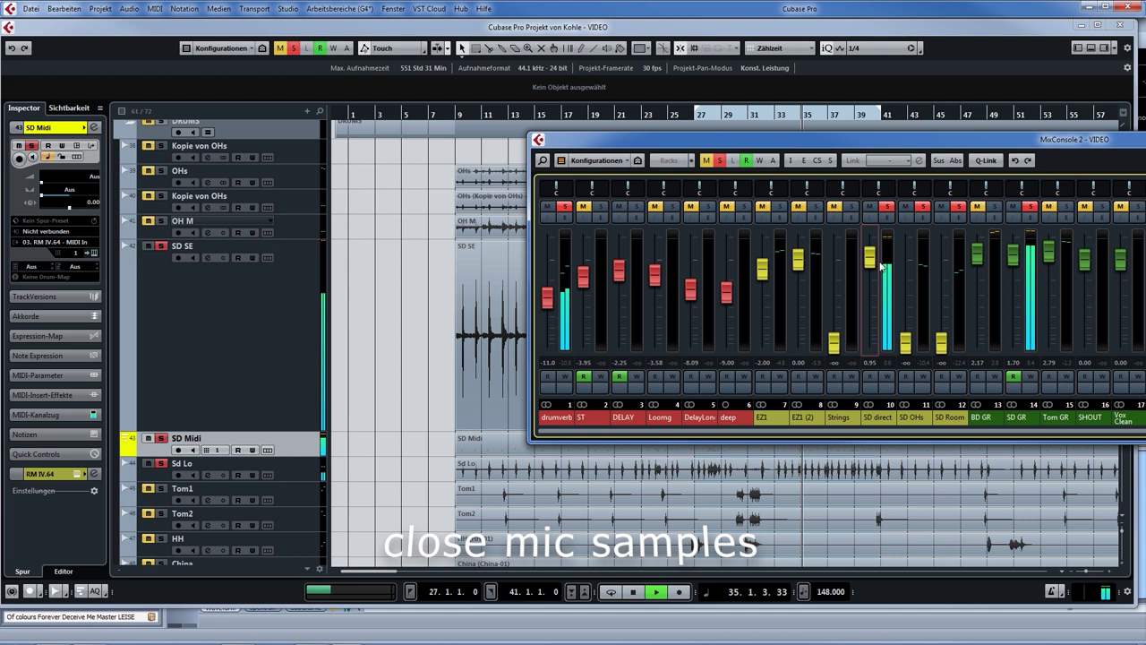
Step: Pull the SD direct channel's fader all the way down and raise the SD OHs fader to 0.00 to audition the overhead samples alone
left_click(871, 260, "ctrl")
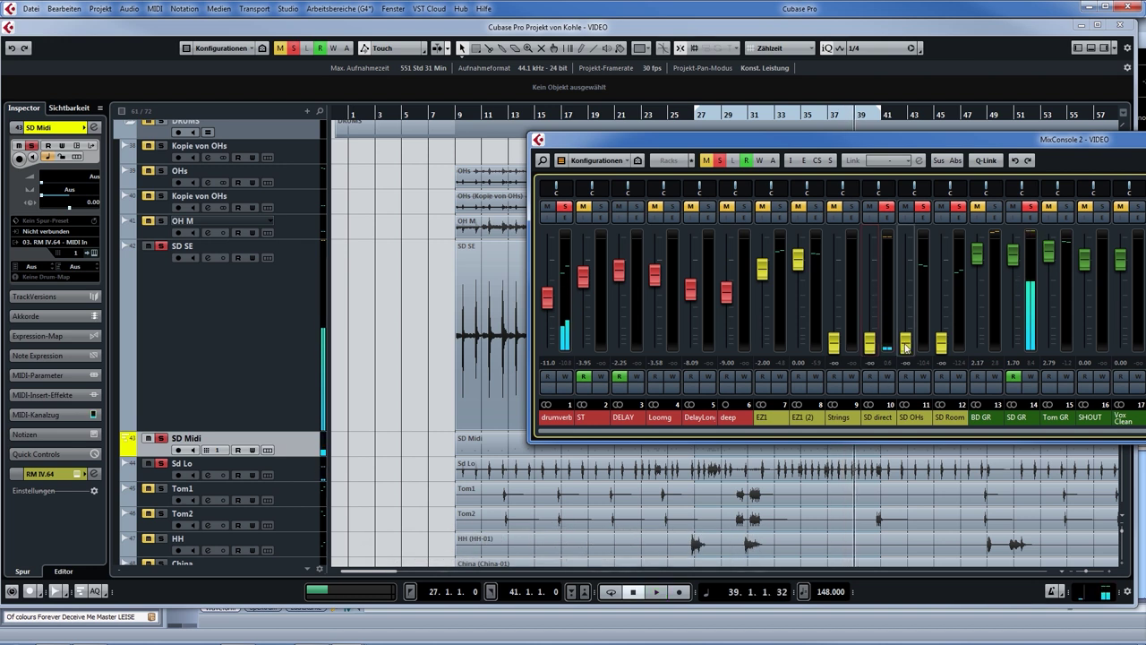
left_click_drag(906, 347, 911, 281)
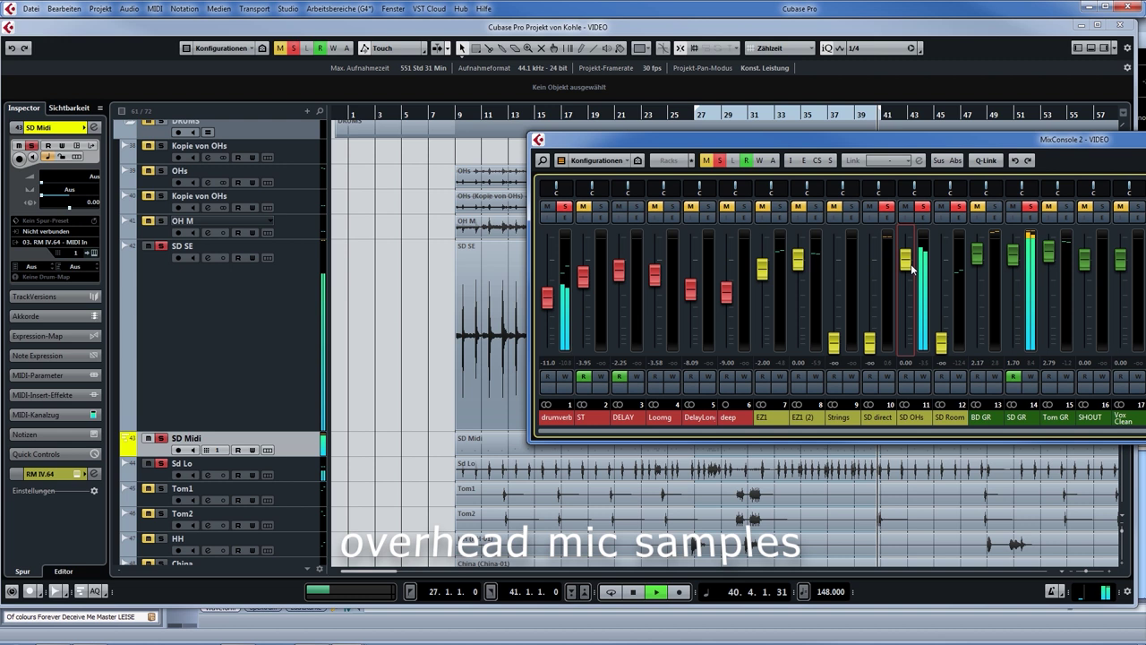
Step: Blend the snare samples by setting the SD direct fader to -0.78, SD OHs to -6.71 and bringing up SD Room
left_click_drag(870, 343, 907, 287)
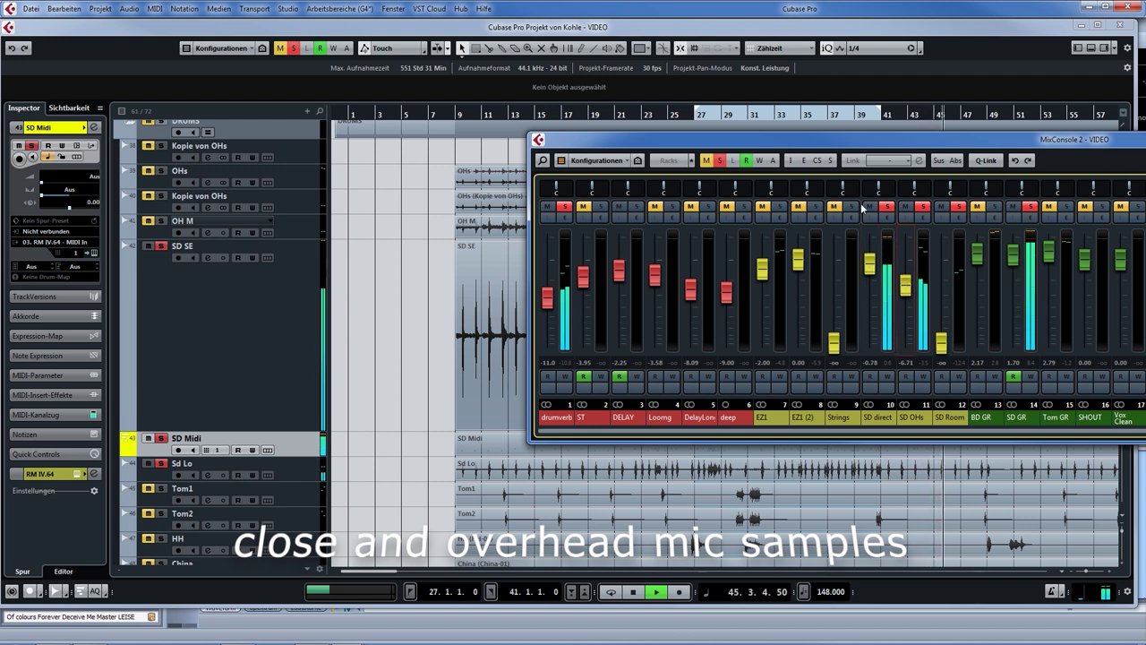
key("space")
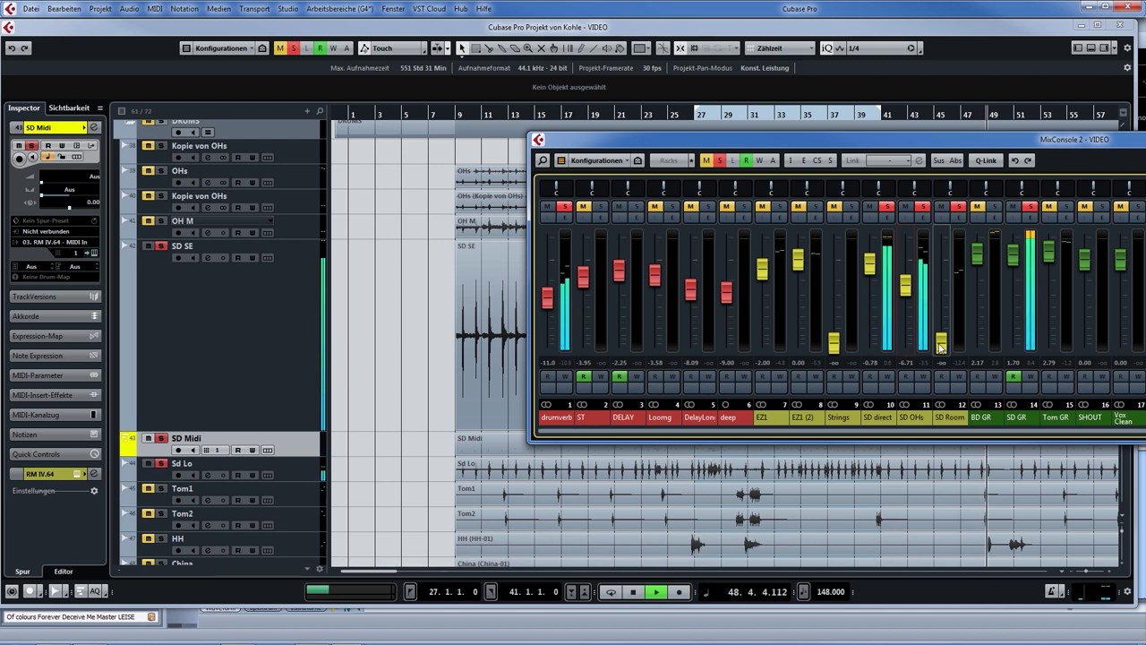
left_click_drag(942, 344, 944, 315)
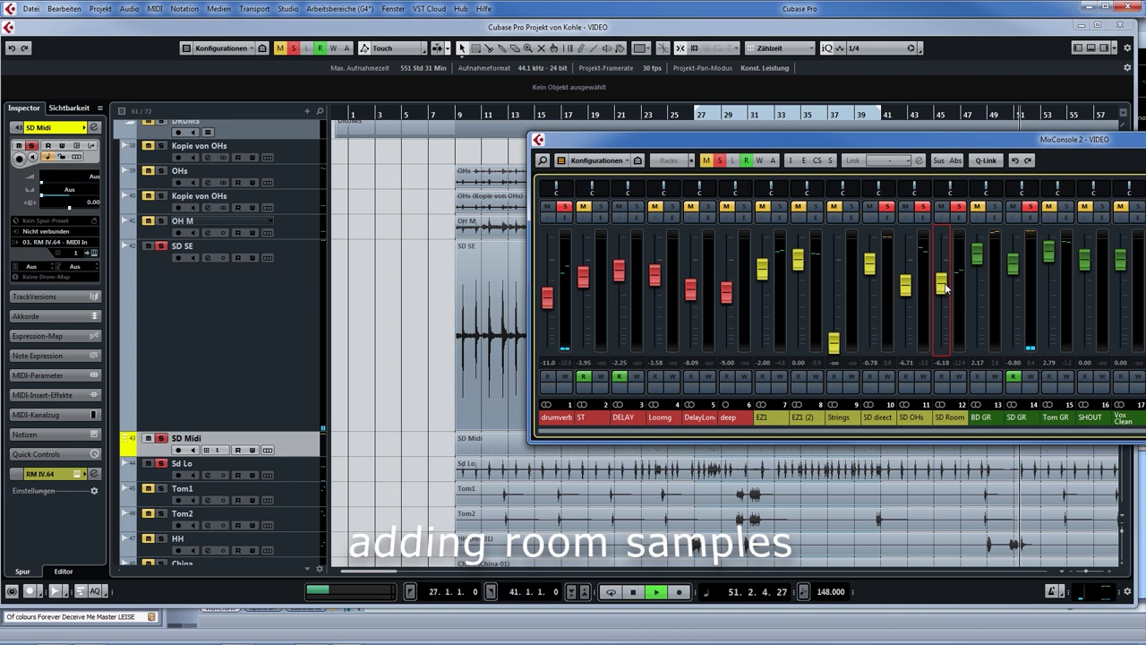
left_click_drag(946, 294, 945, 295)
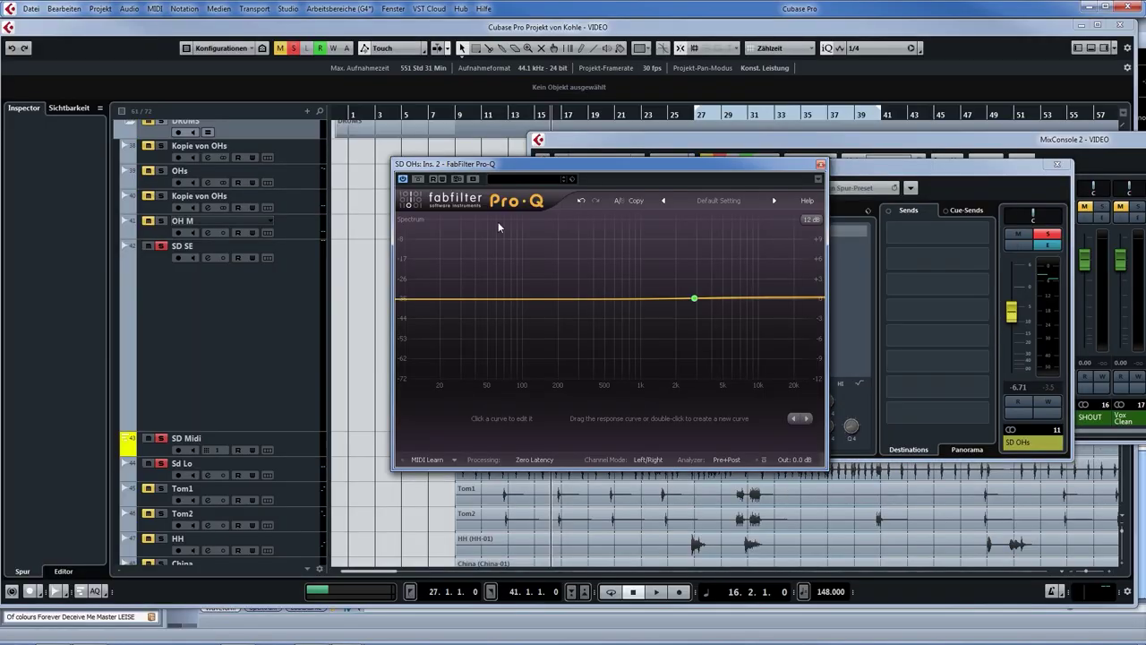
Step: Play from about bar 17 and raise the high shelf of the SD OHs Pro-Q to +4.54 dB at about 2566 Hz, closing the plug-in
double_click(560, 115)
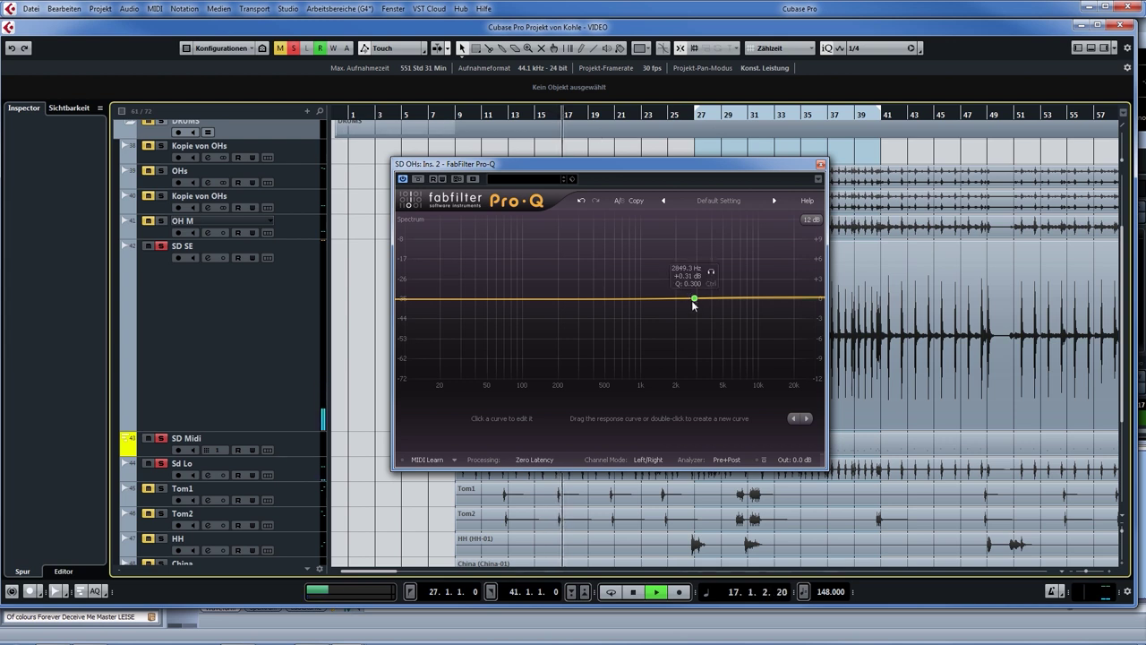
left_click_drag(695, 303, 690, 243)
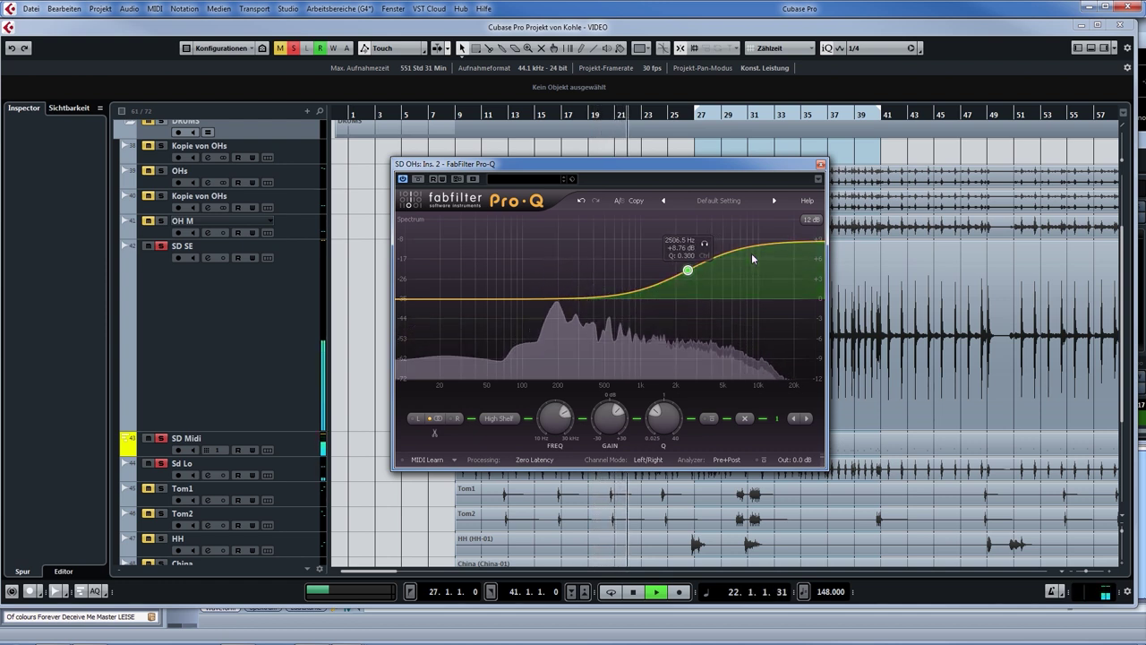
key("space")
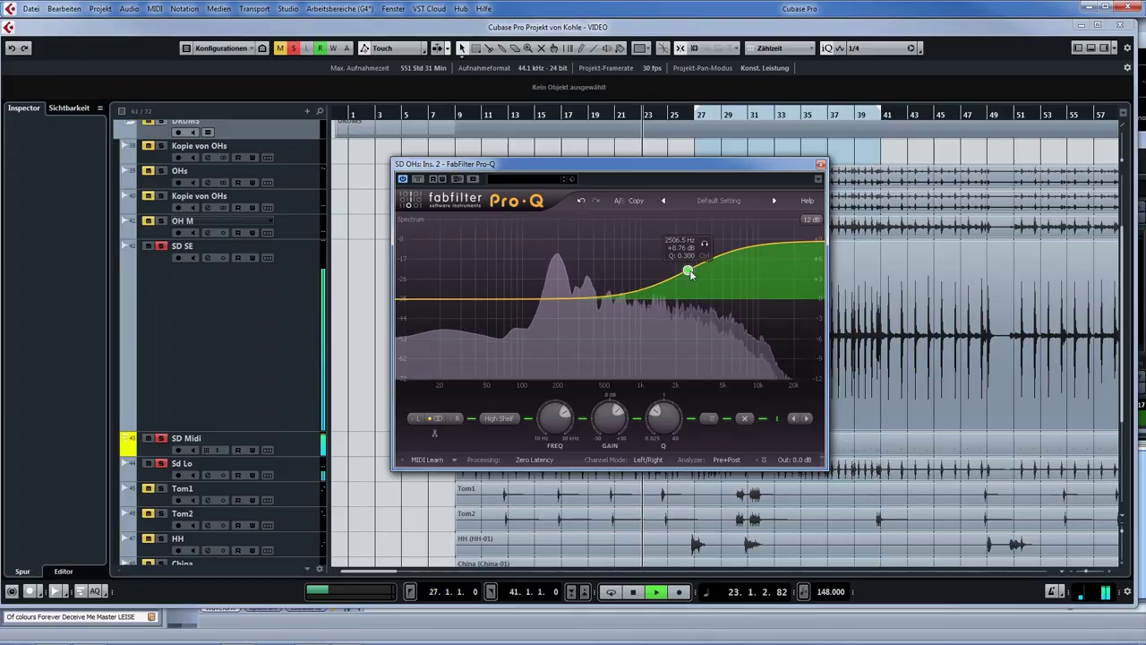
left_click_drag(690, 284, 688, 296)
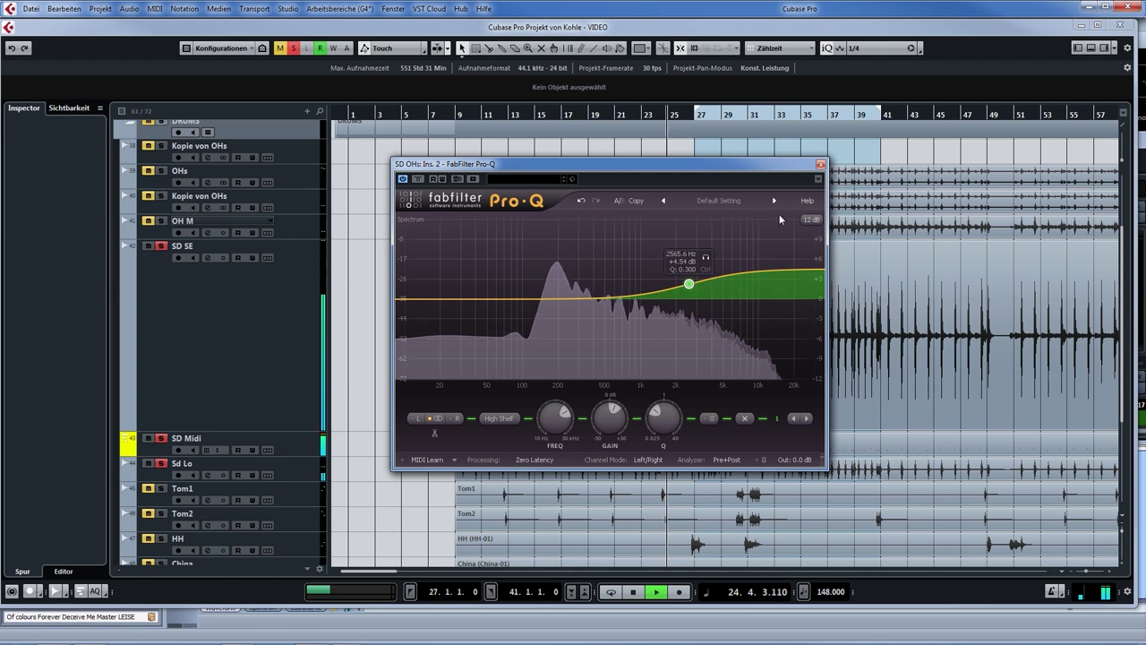
key("space")
left_click(821, 164)
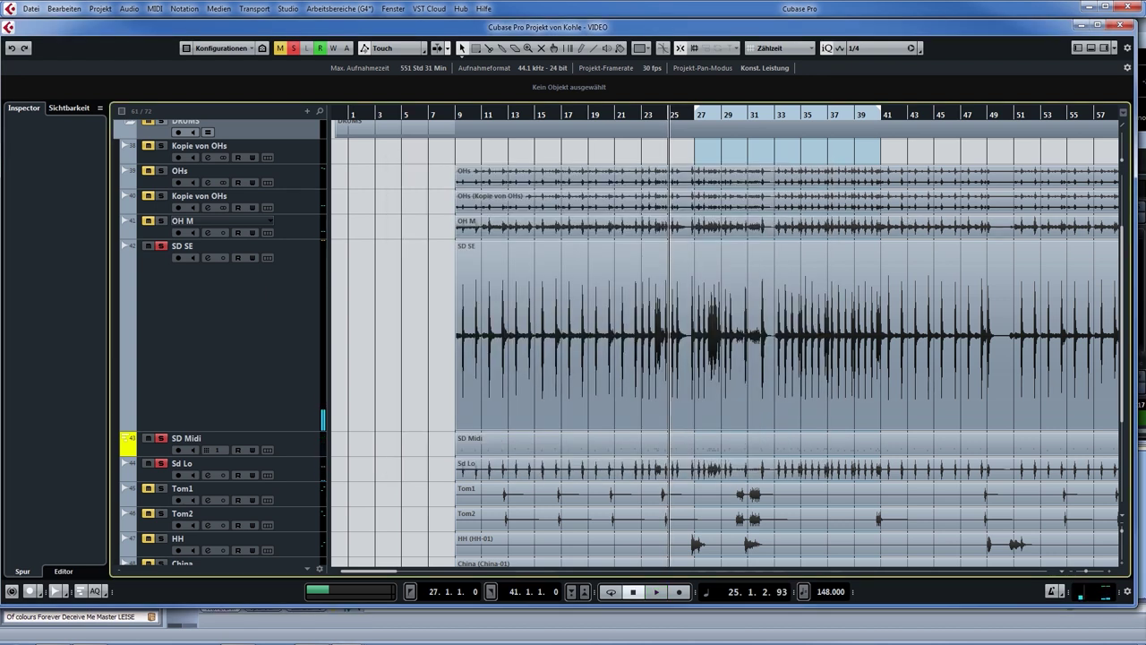
Step: Fit the whole project in view and raise the SD direct fader to 0.95 in the MixConsole while the full mix plays
key("shift+f")
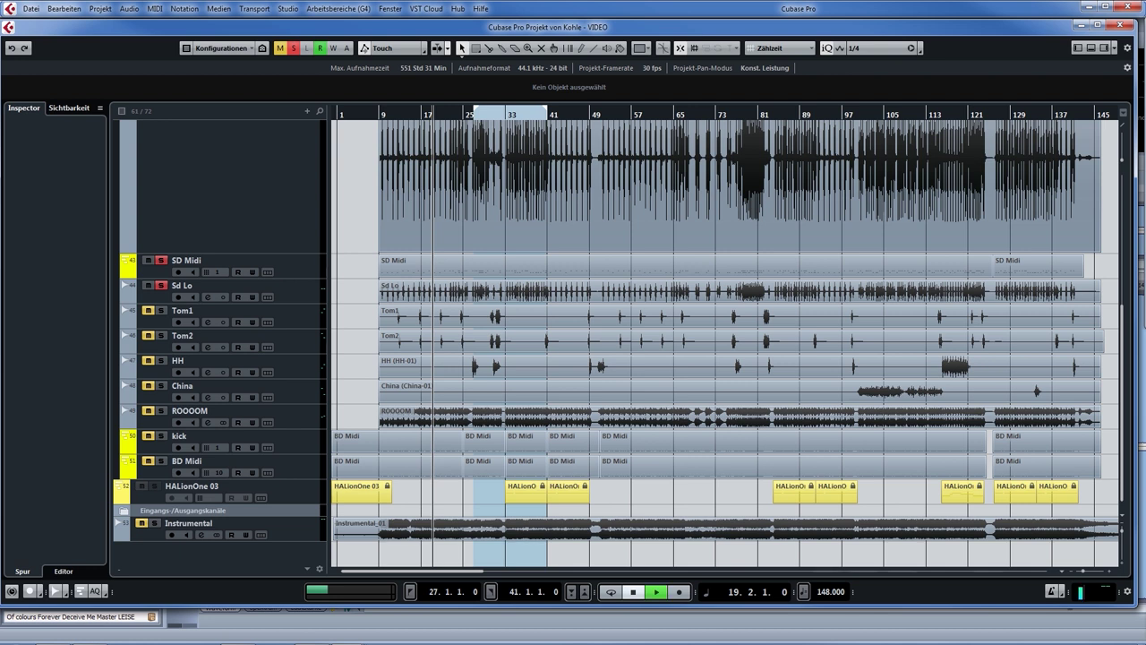
key("space")
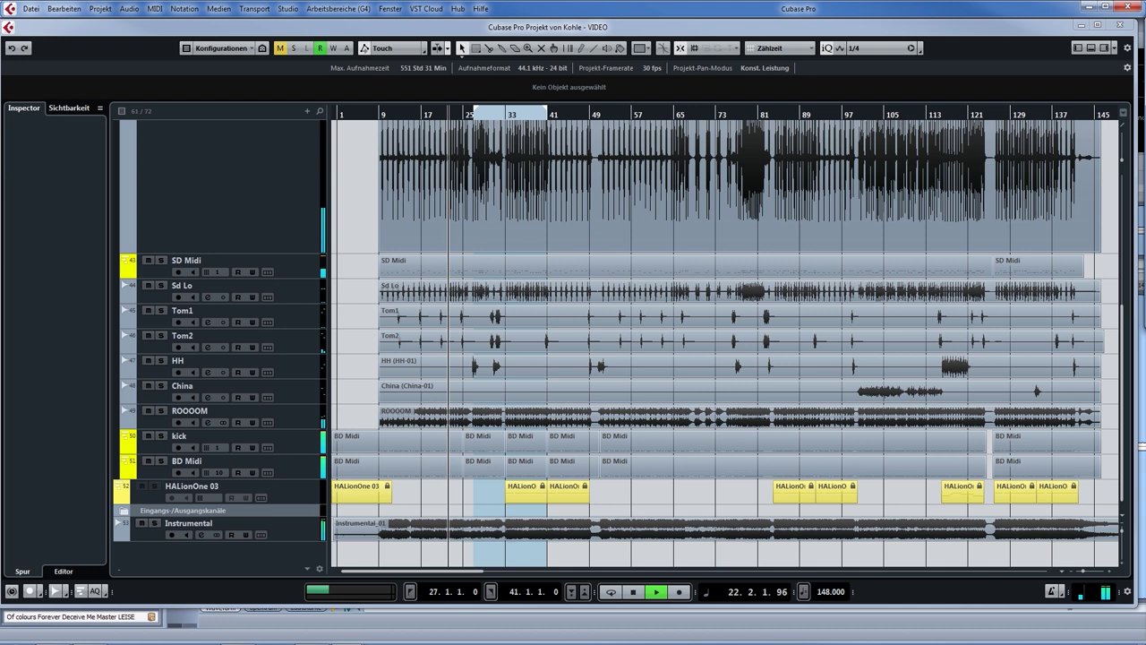
key("F3")
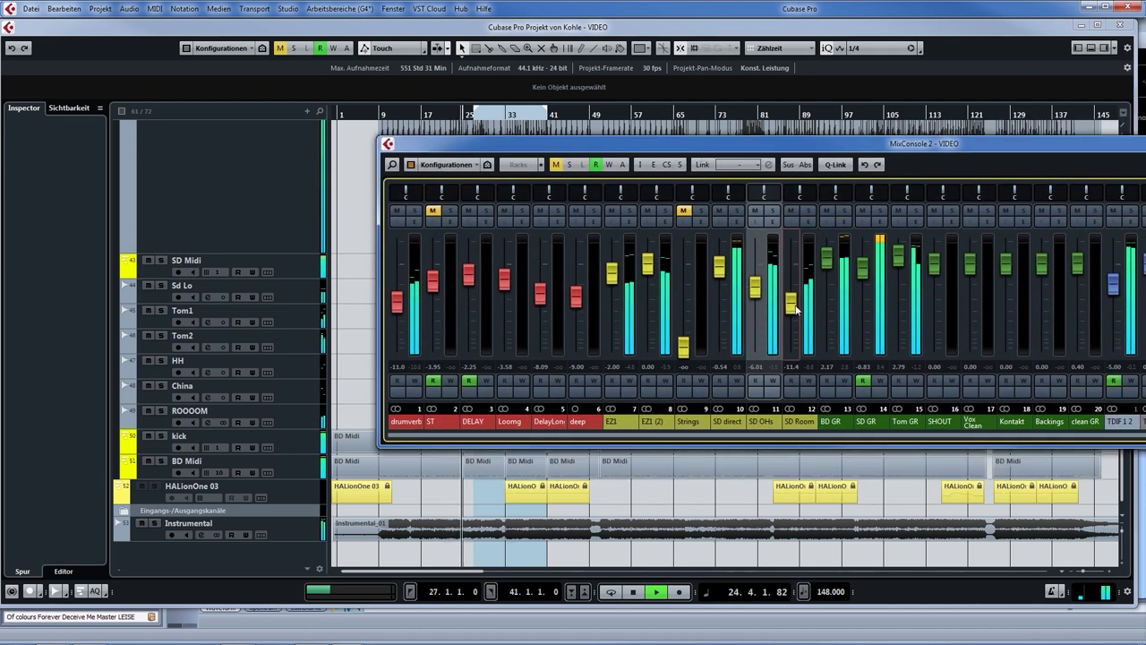
left_click_drag(721, 269, 726, 268)
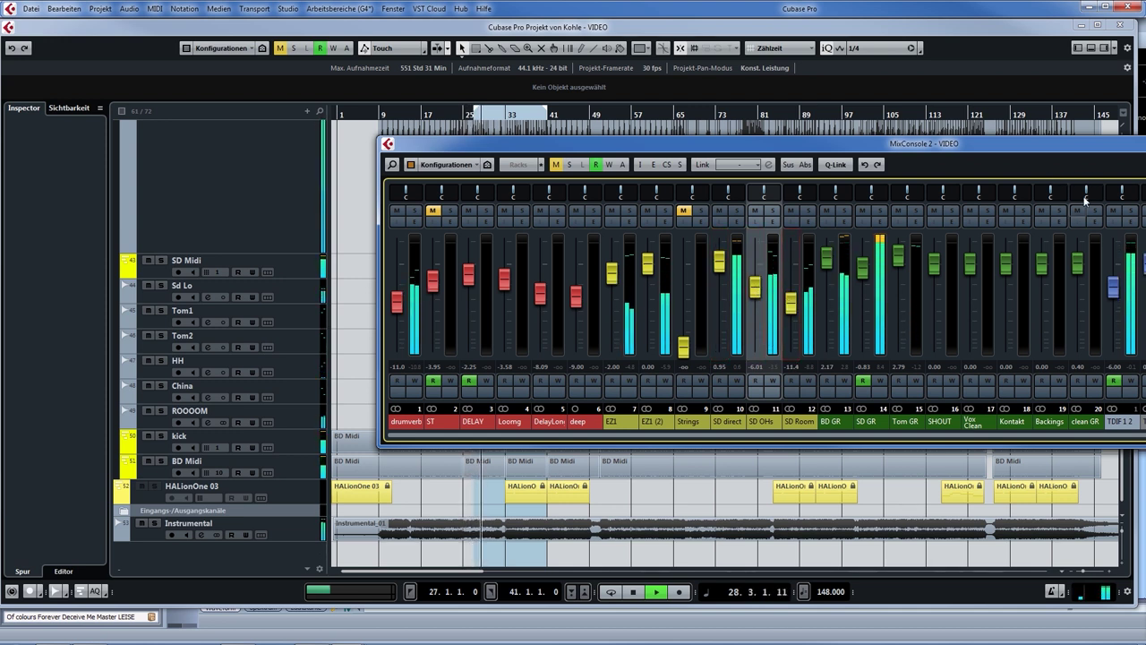
key("F3")
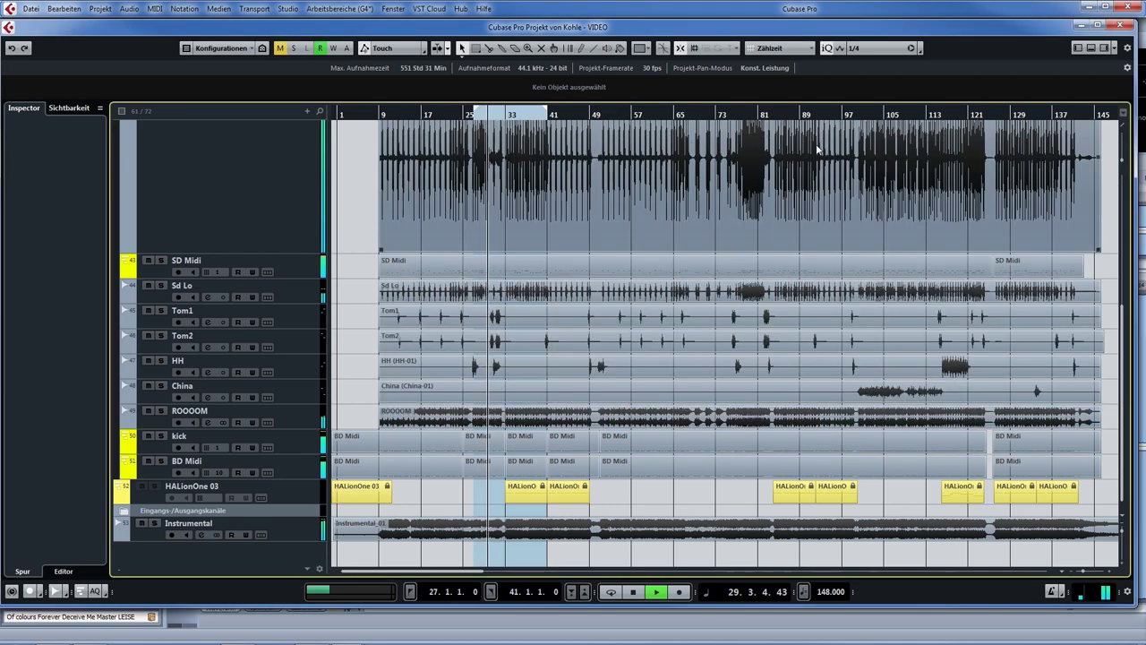
Step: Solo the DRUMS folder track during playback
key("alt+KP_2")
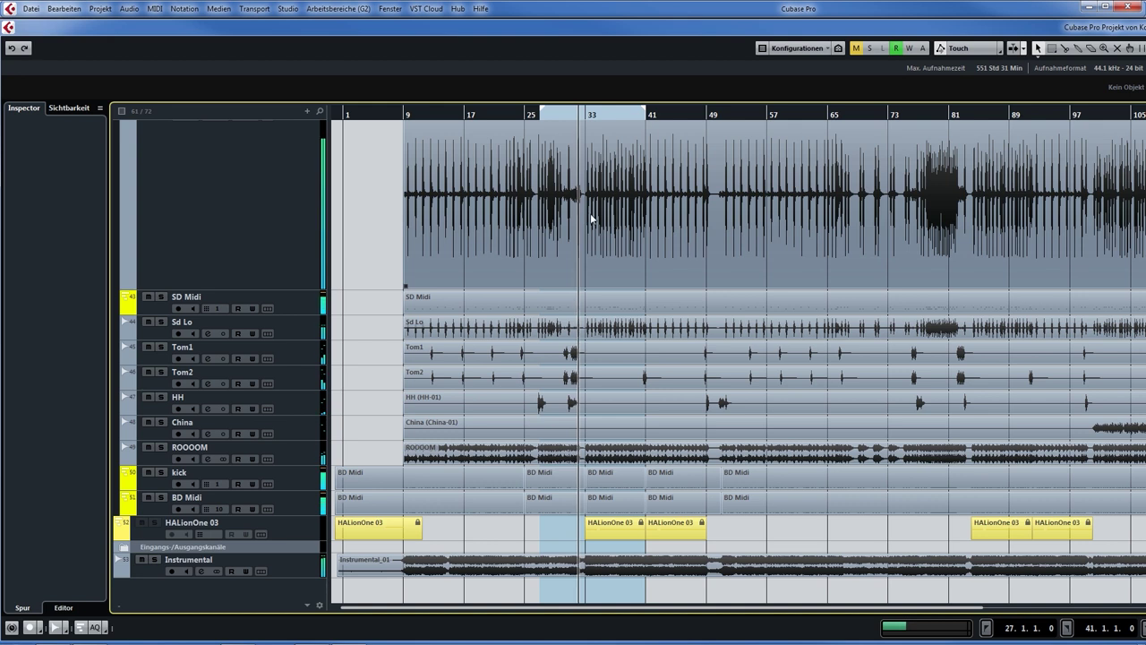
scroll(494, 238, "up", 4)
left_click(161, 171)
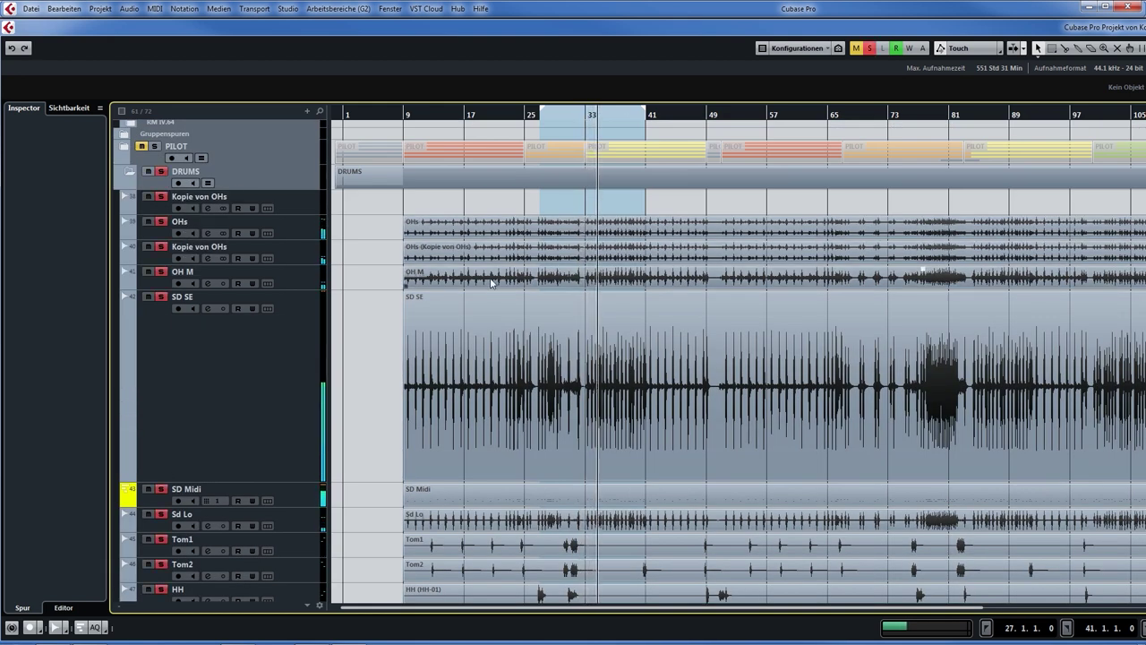
Step: Compare the soloed drums with and without the snare samples by switching the SD Midi track's solo off and back on
scroll(491, 283, "down", 3)
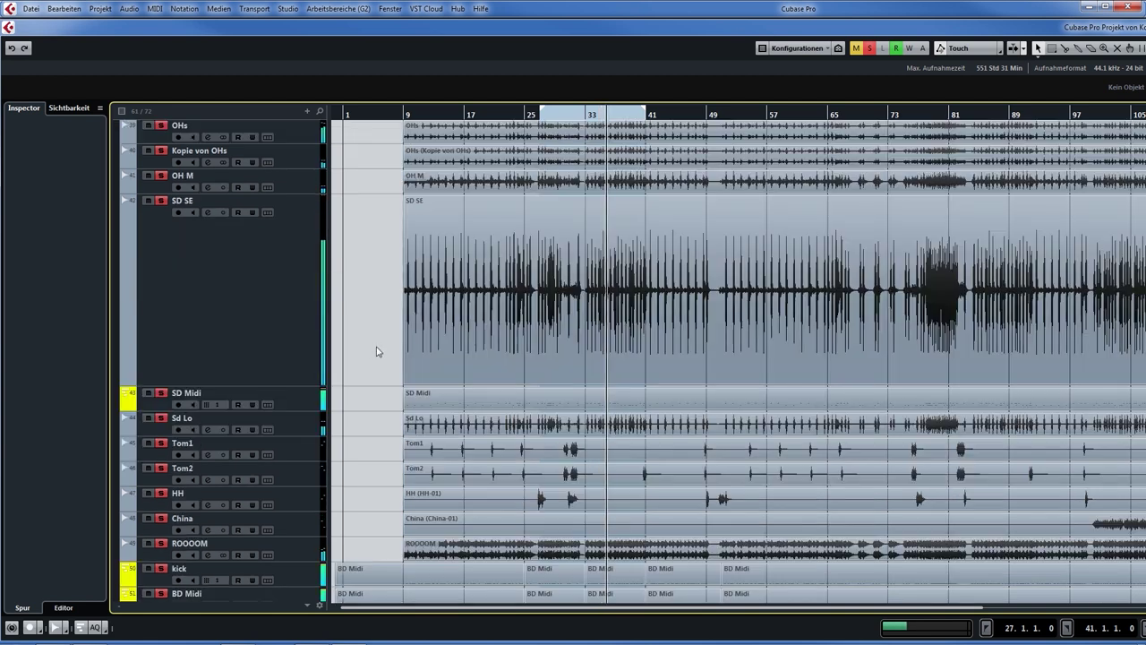
left_click(162, 394)
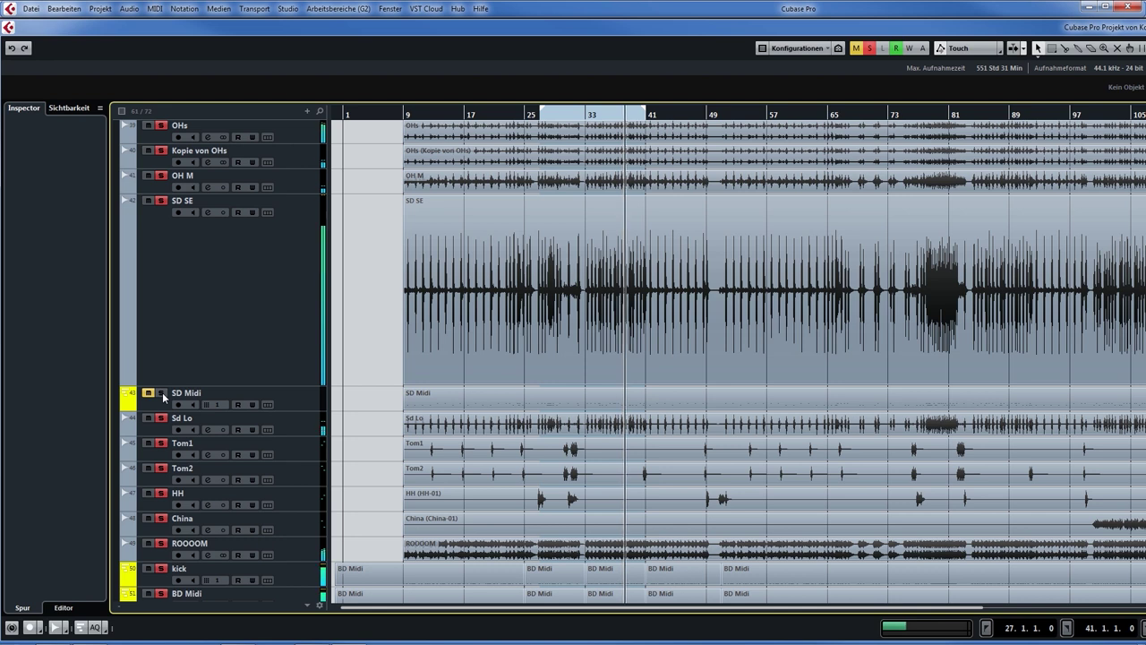
left_click(165, 399)
key("space")
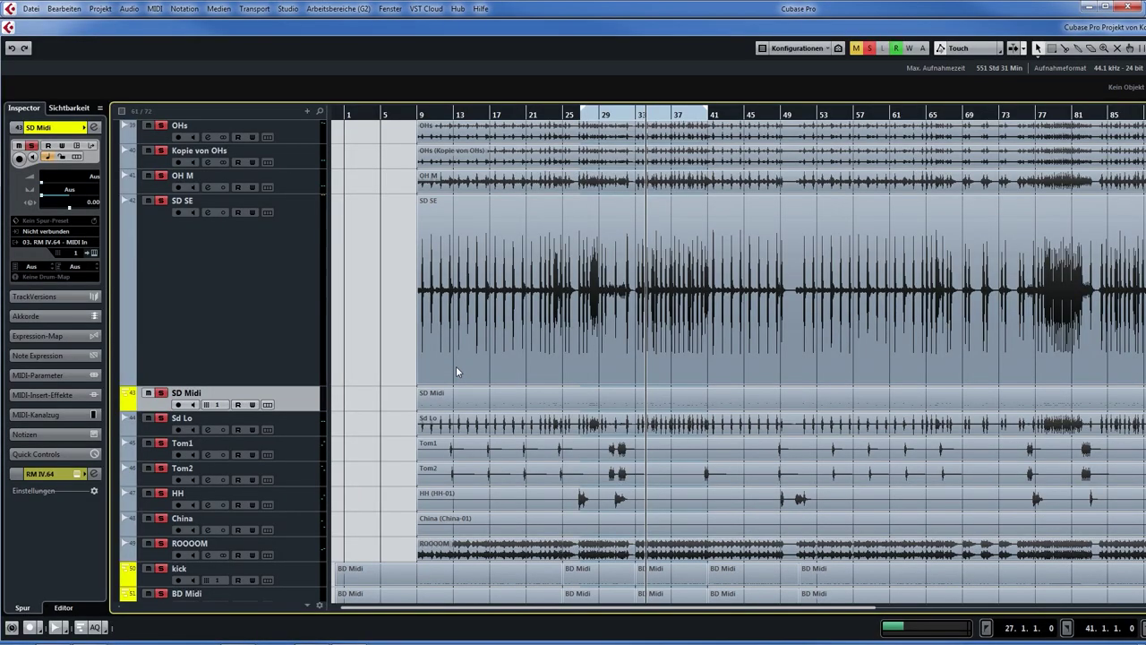
Step: Listen to the soloed drums with the snare samples included, restarting playback from about bar 52
key("space")
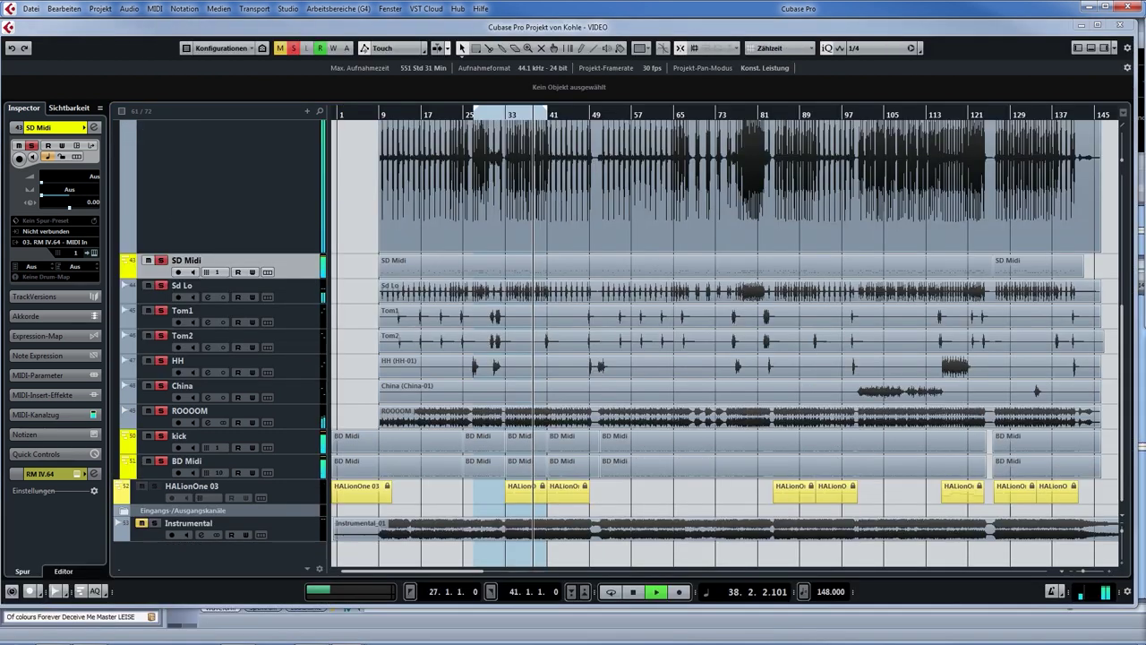
key("space")
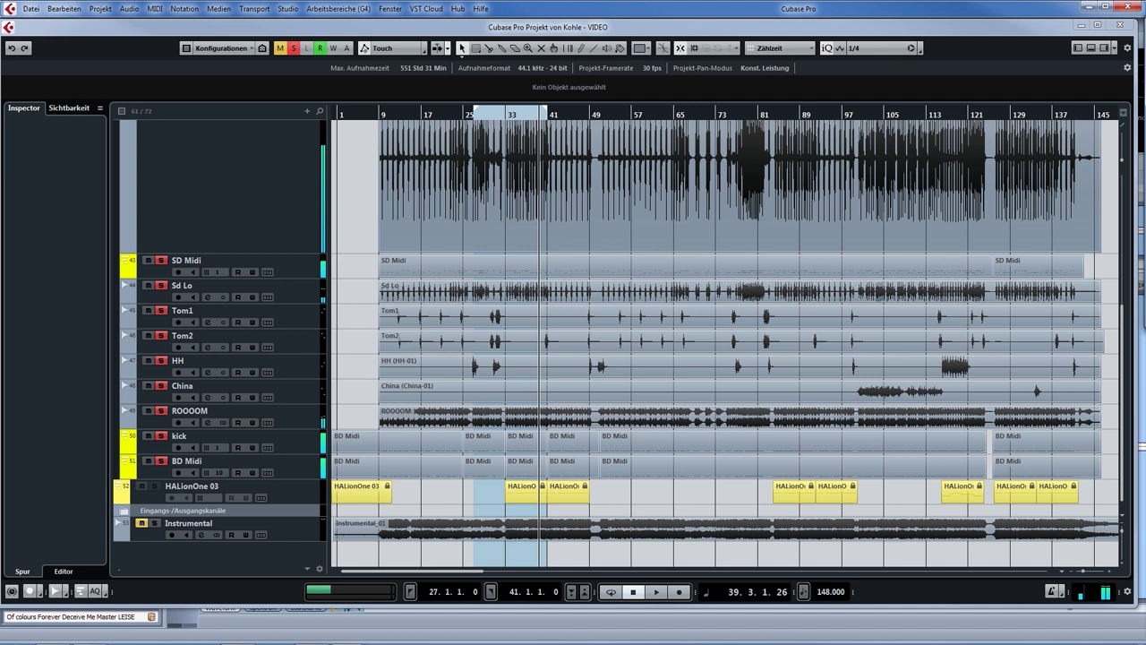
left_click(612, 113)
key("space")
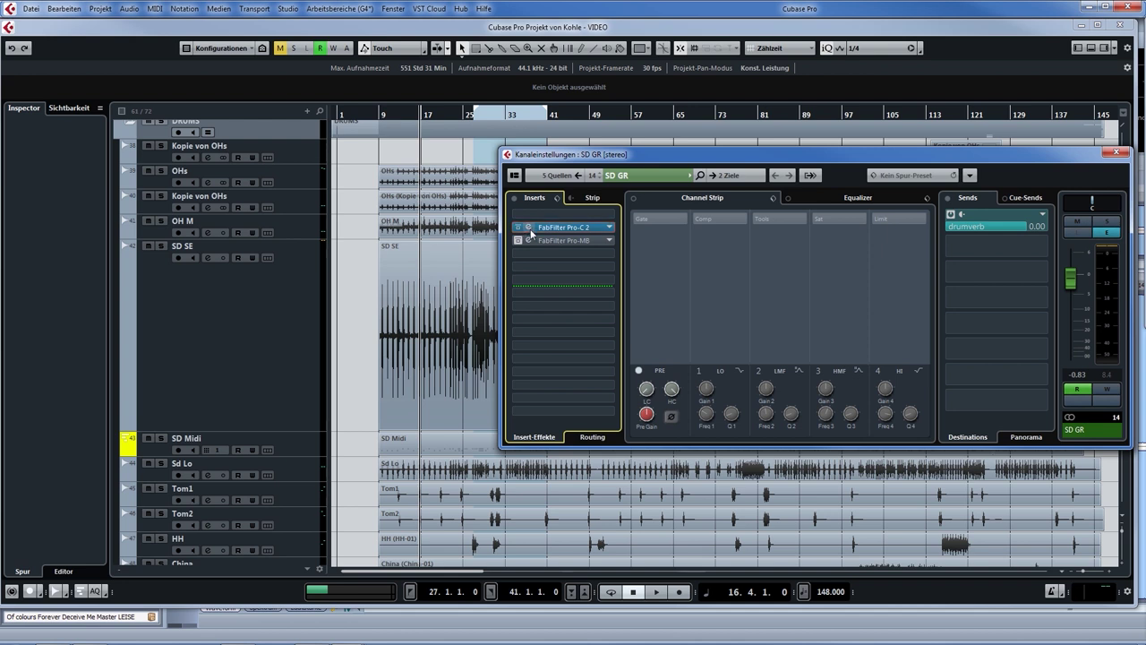
Step: Examine the FabFilter Pro-C 2 compressor on the SD GR channel during playback, close it and open the FabFilter Pro-MB insert
left_click(531, 232)
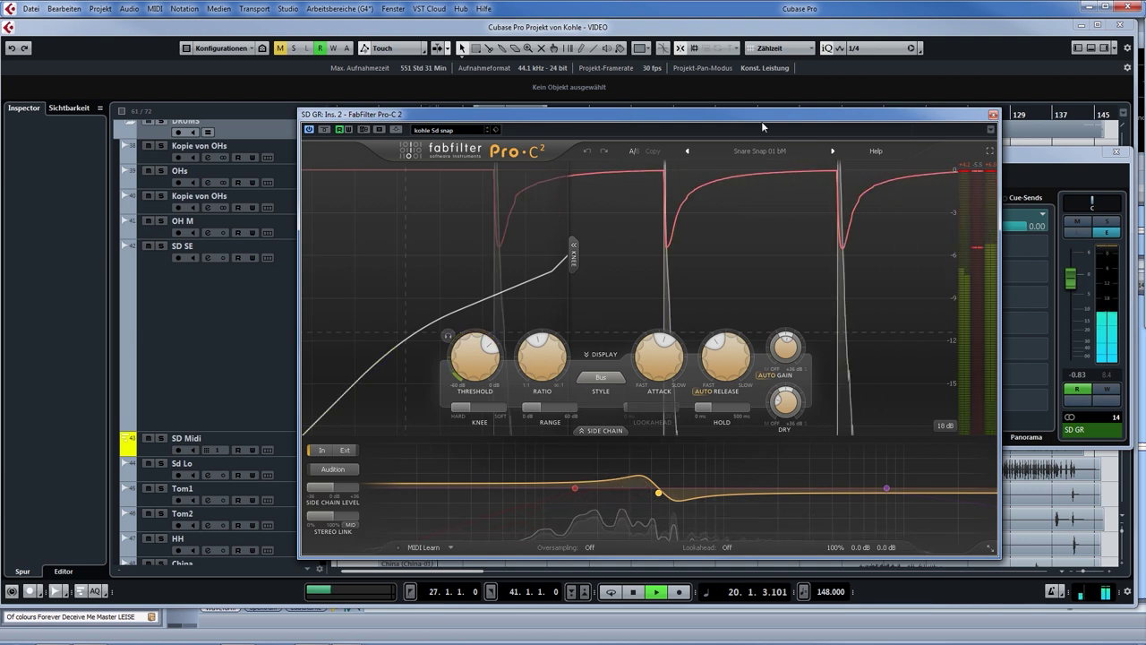
left_click(994, 117)
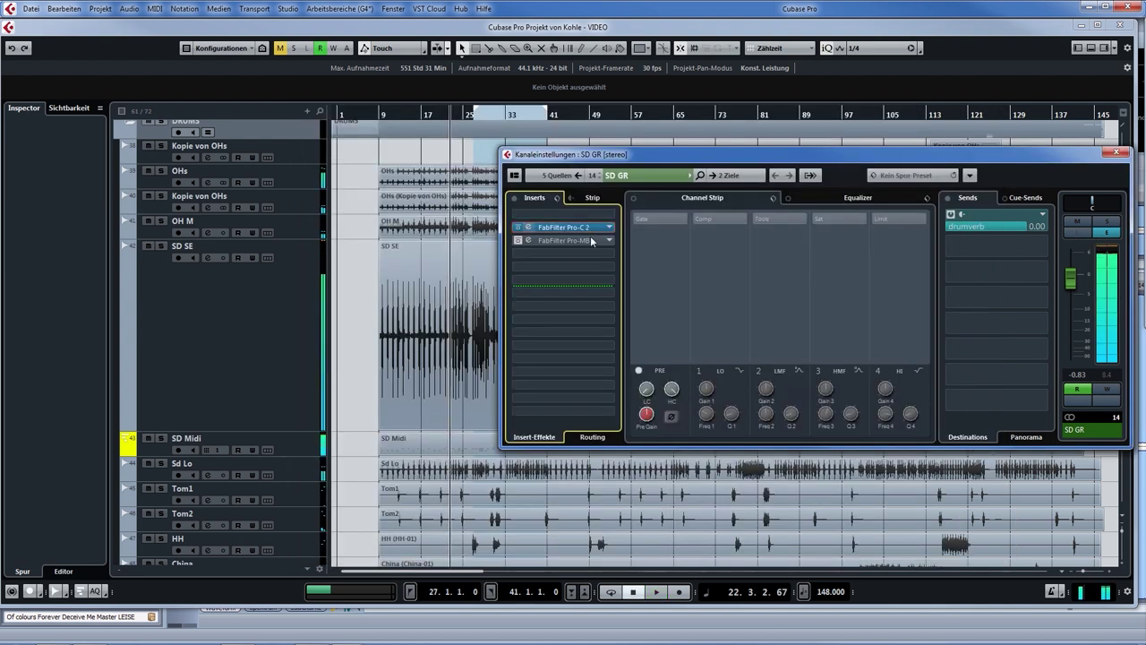
left_click(528, 240)
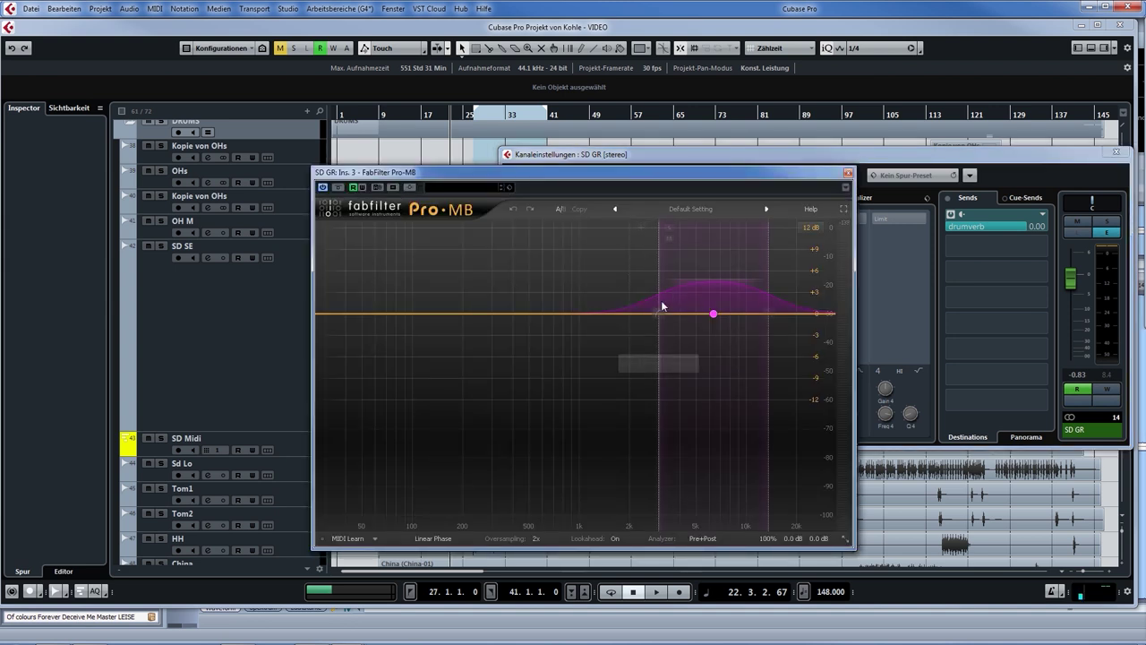